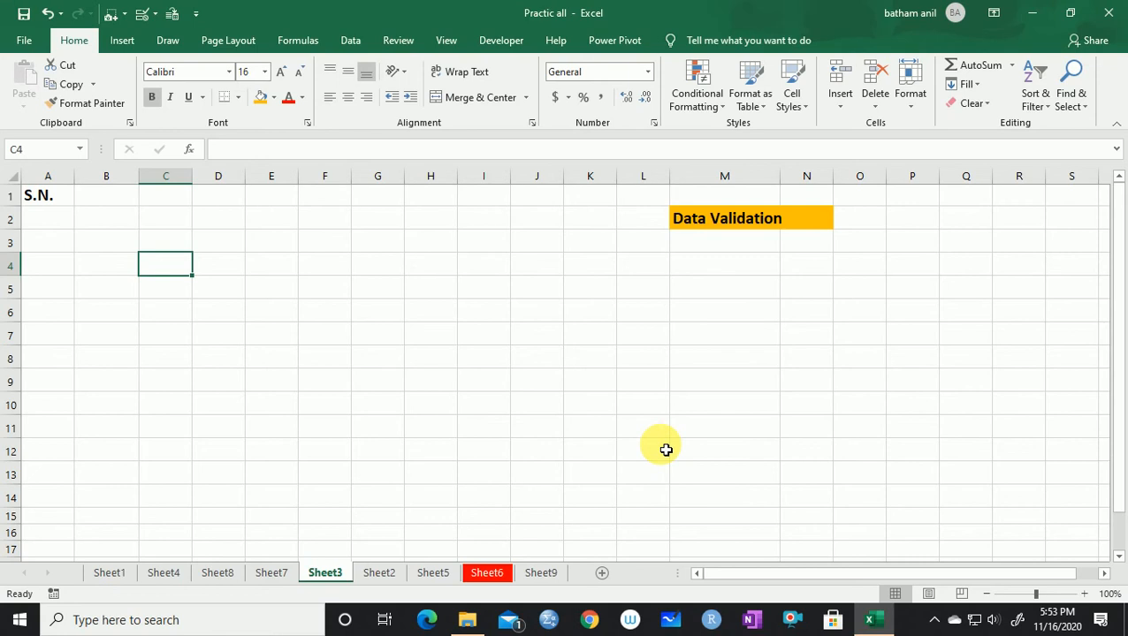
left_click(441, 361)
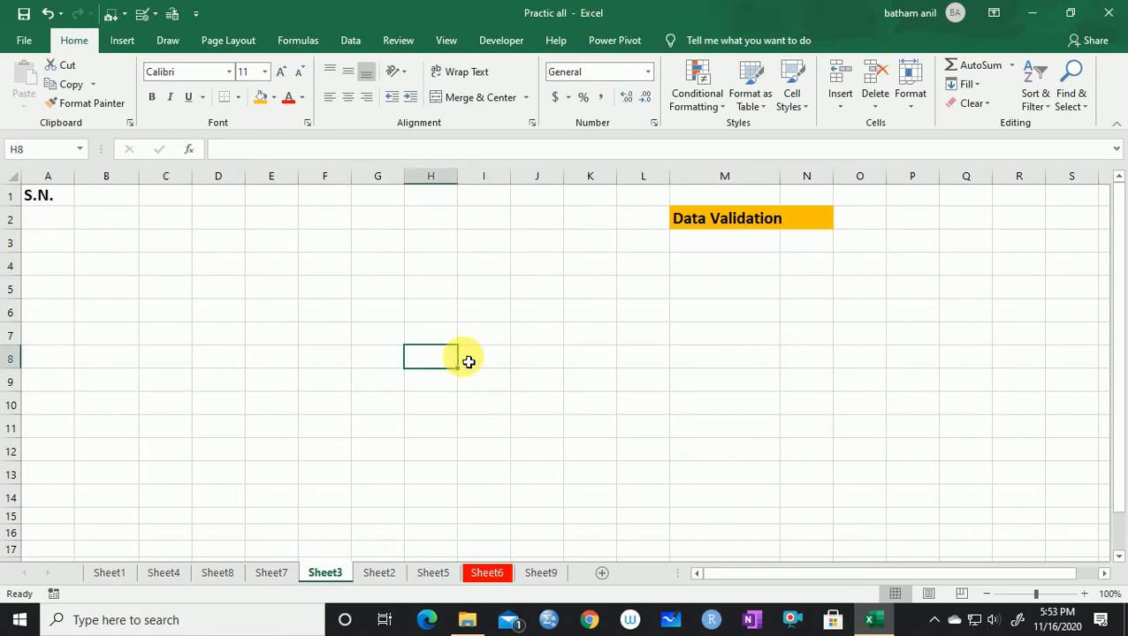
left_click(64, 246)
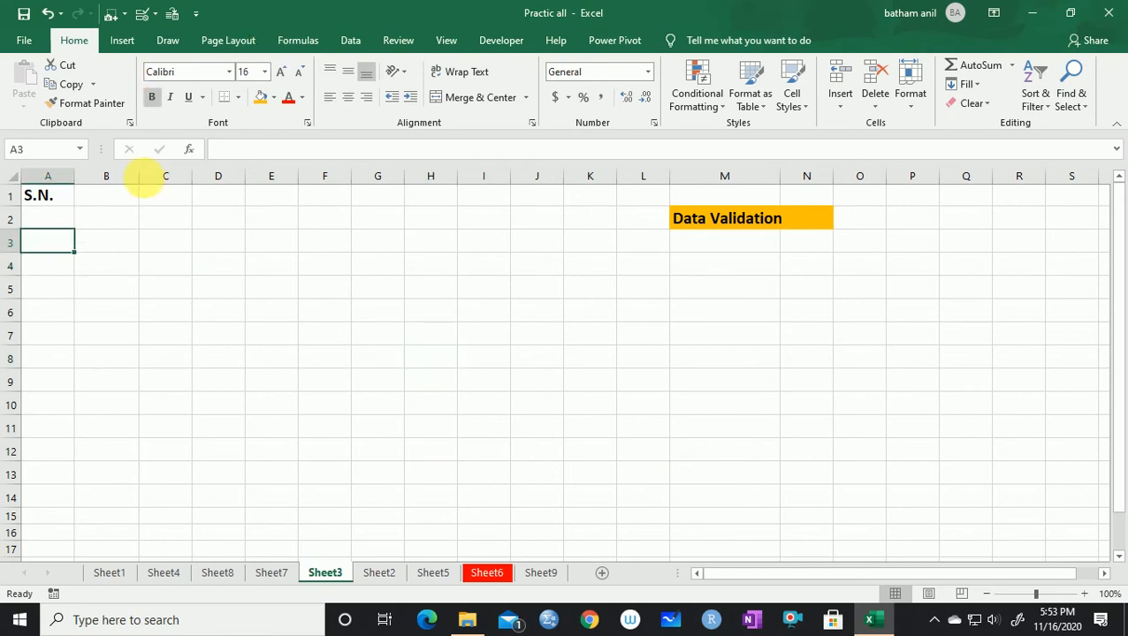
left_click(355, 51)
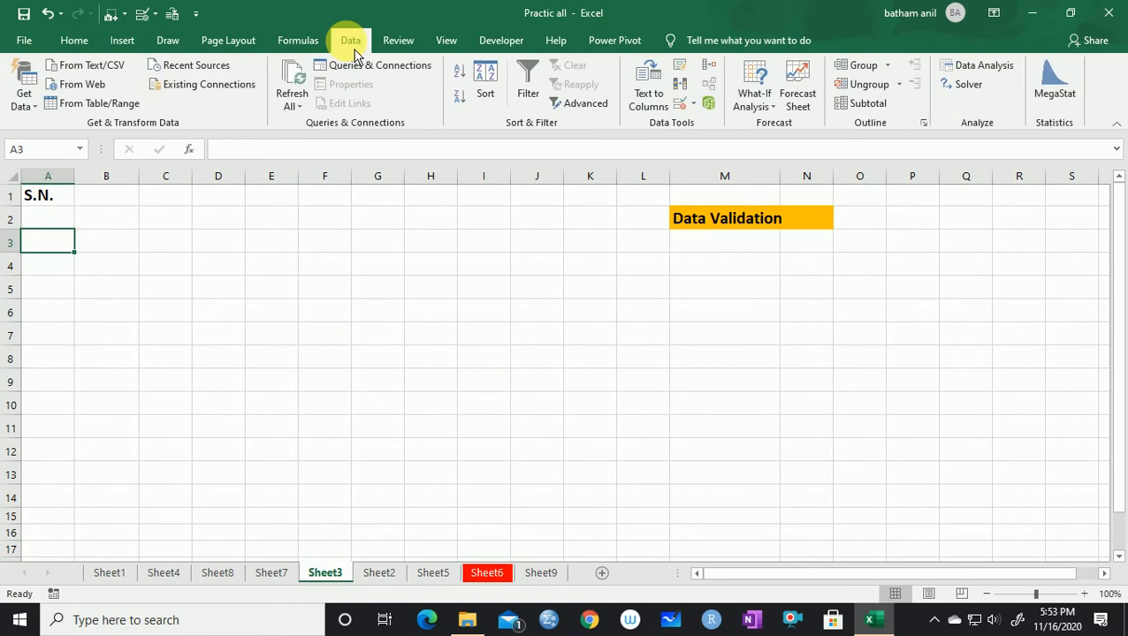
left_click(693, 103)
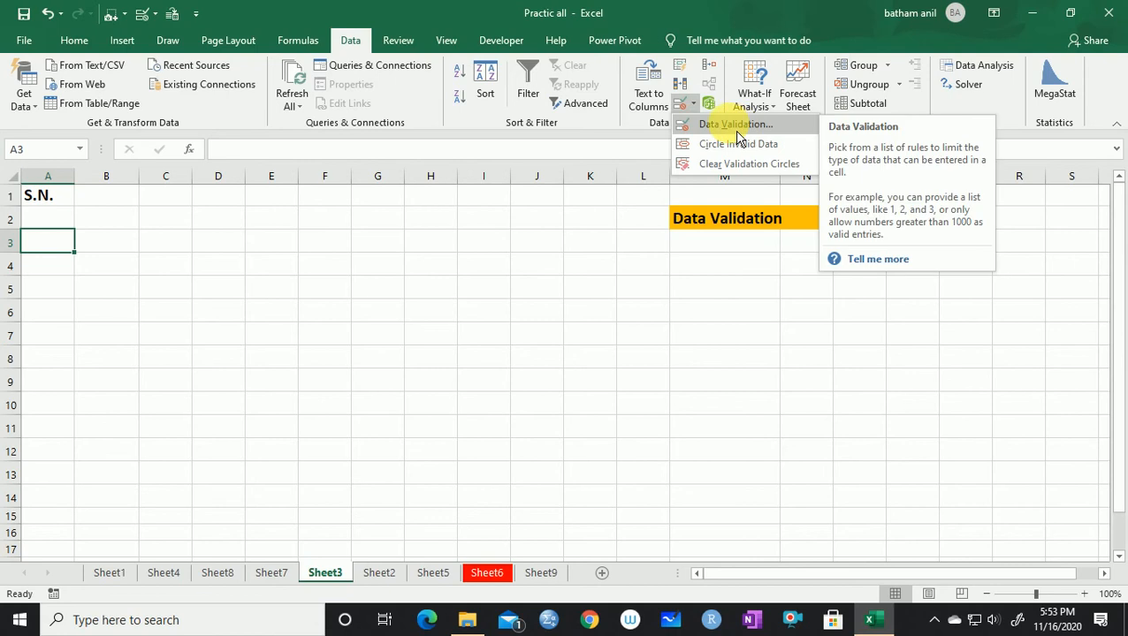
left_click(732, 124)
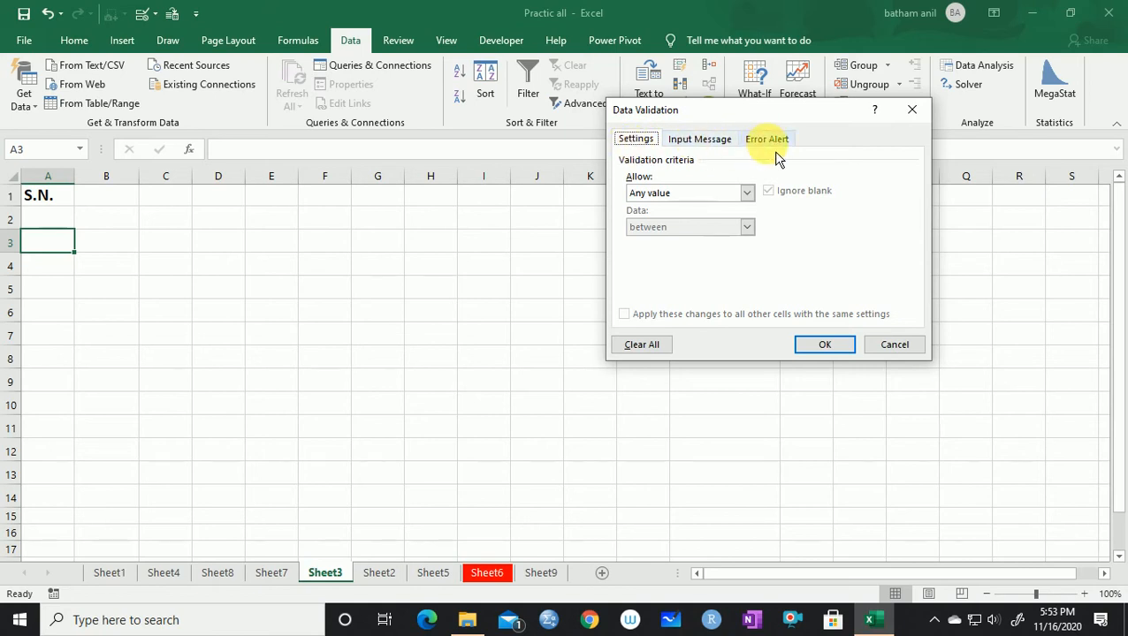
left_click(912, 111)
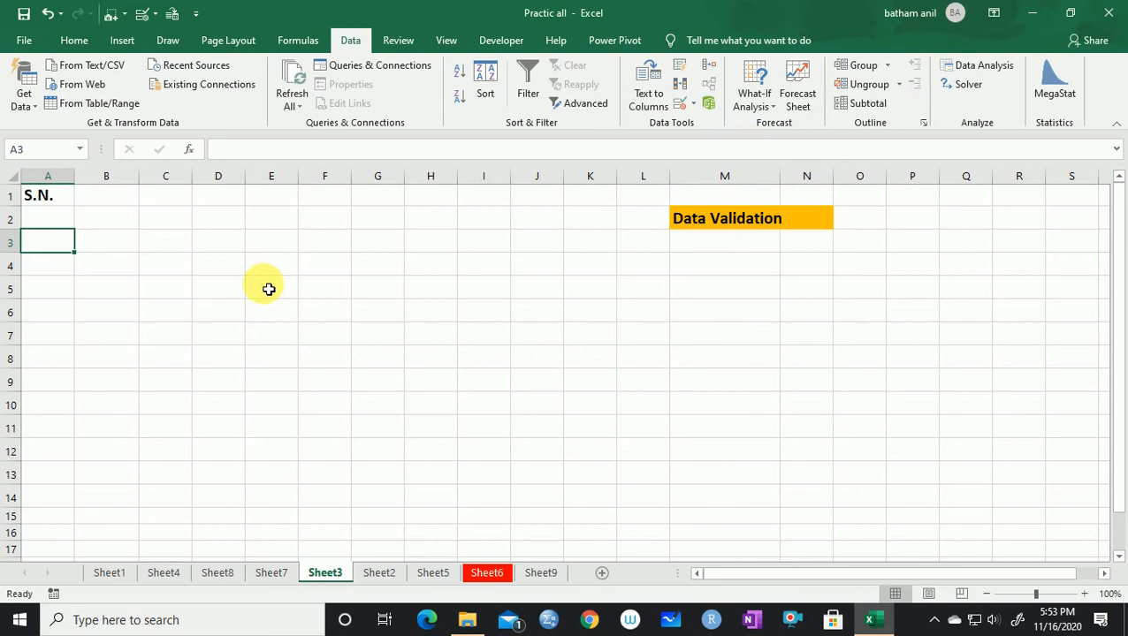
left_click(265, 287)
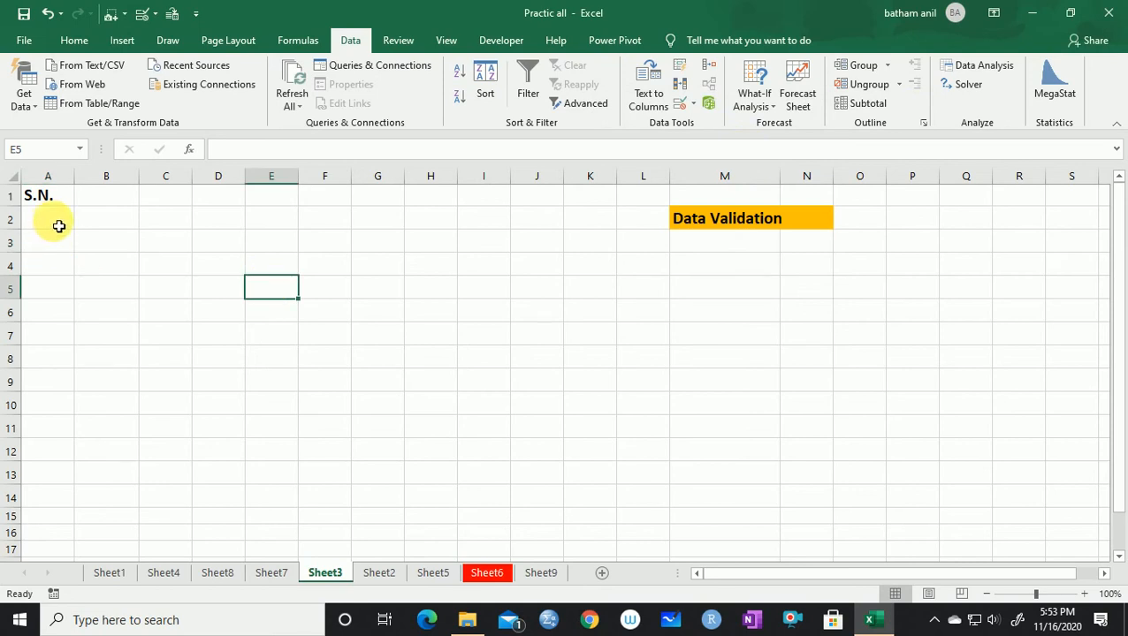
left_click(50, 177)
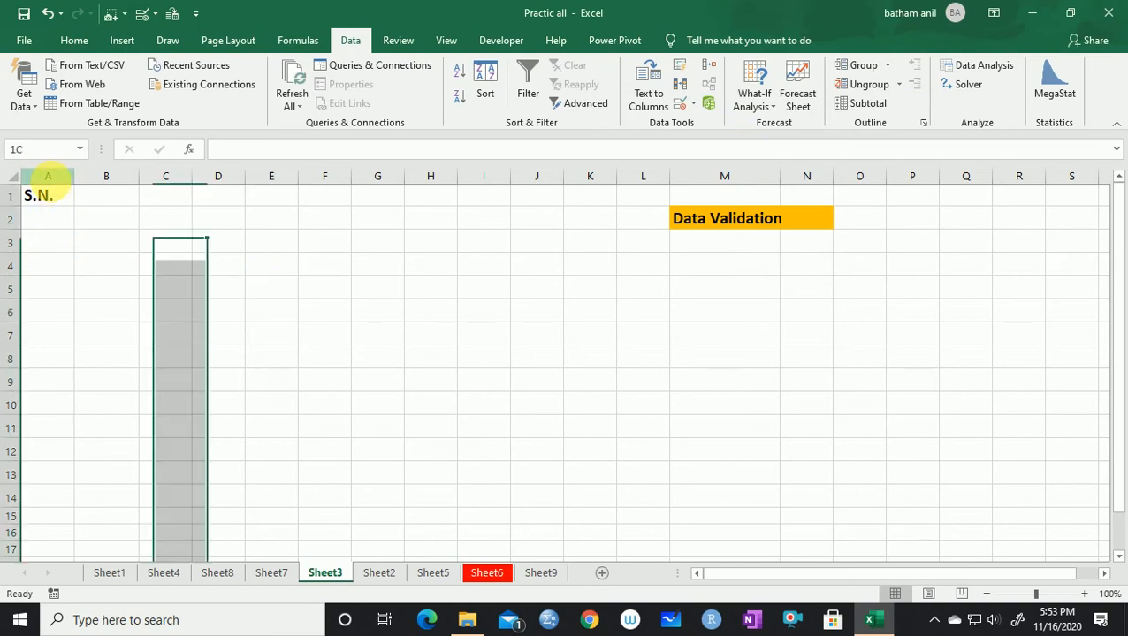
left_click(48, 364)
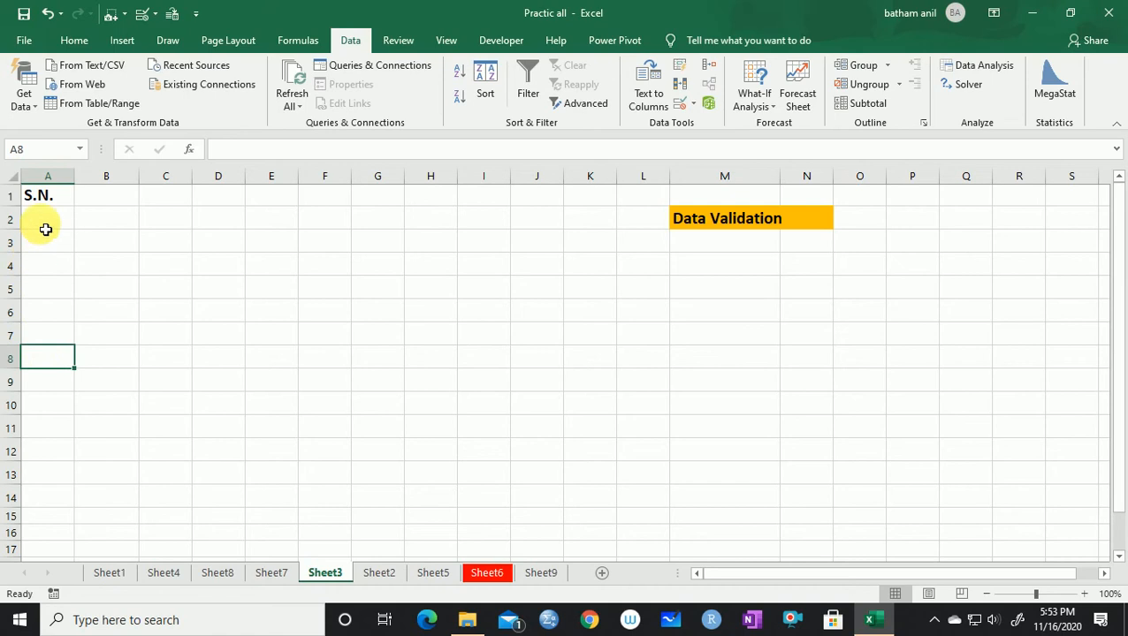
Set up data validation for cells A2:A17 that allows only whole numbers between 1 and 15
left_click_drag(50, 222, 63, 551)
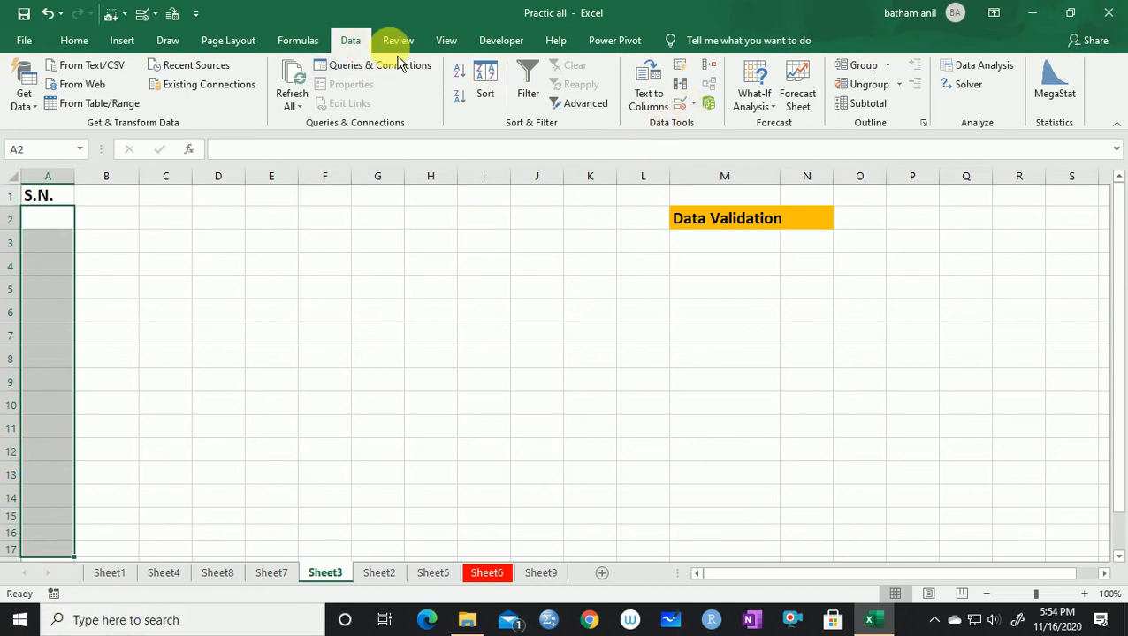
left_click(693, 103)
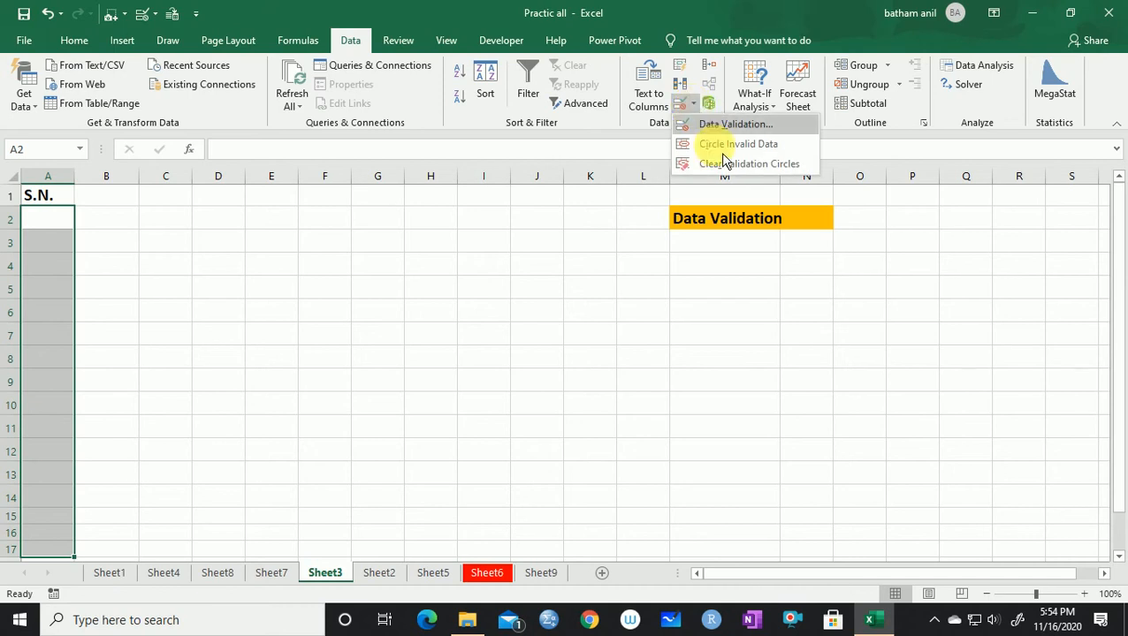
left_click(720, 123)
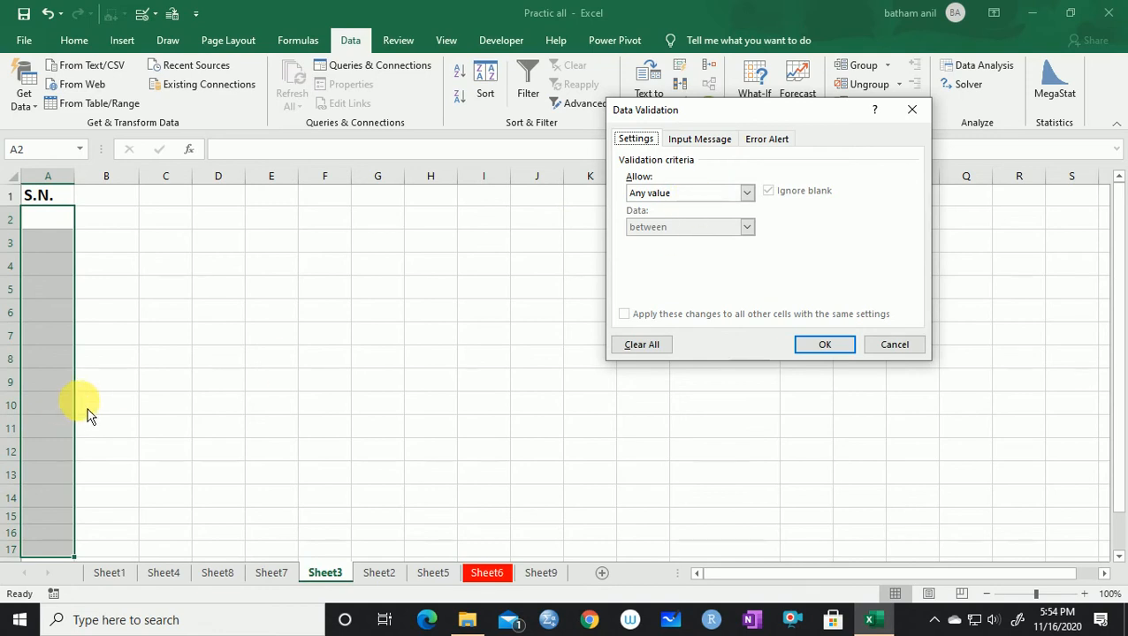
left_click(753, 198)
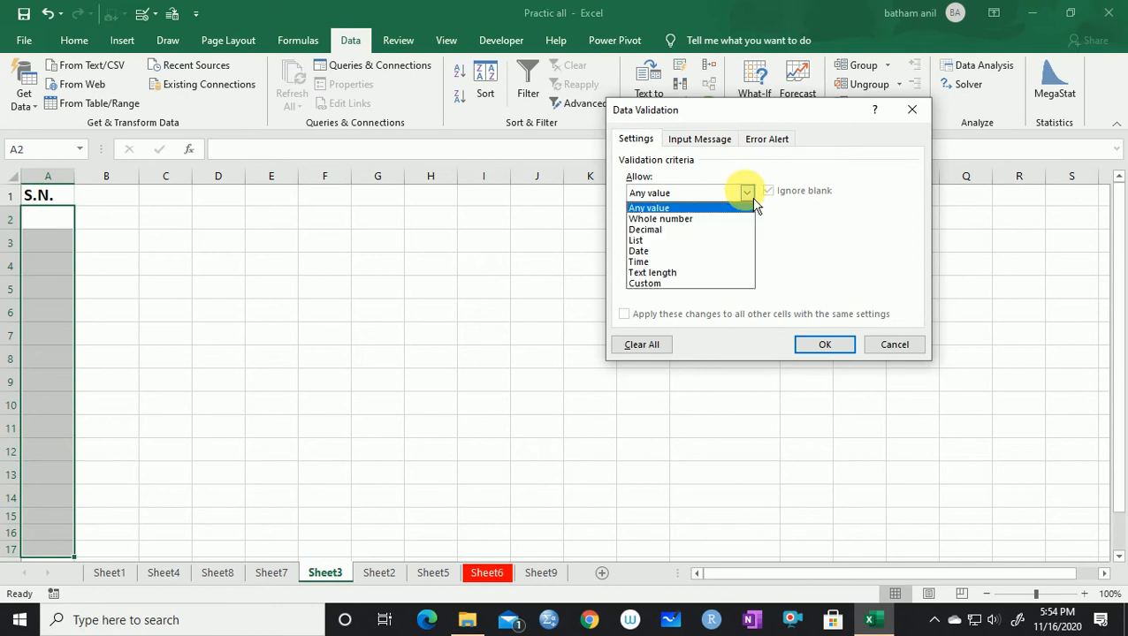
left_click(687, 221)
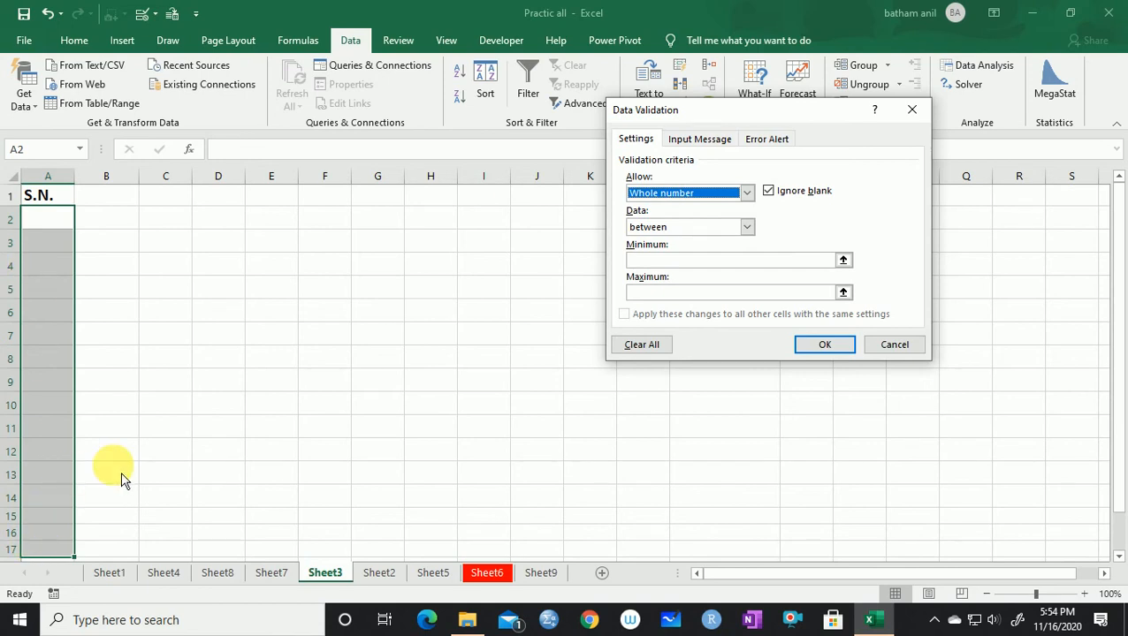
left_click(680, 262)
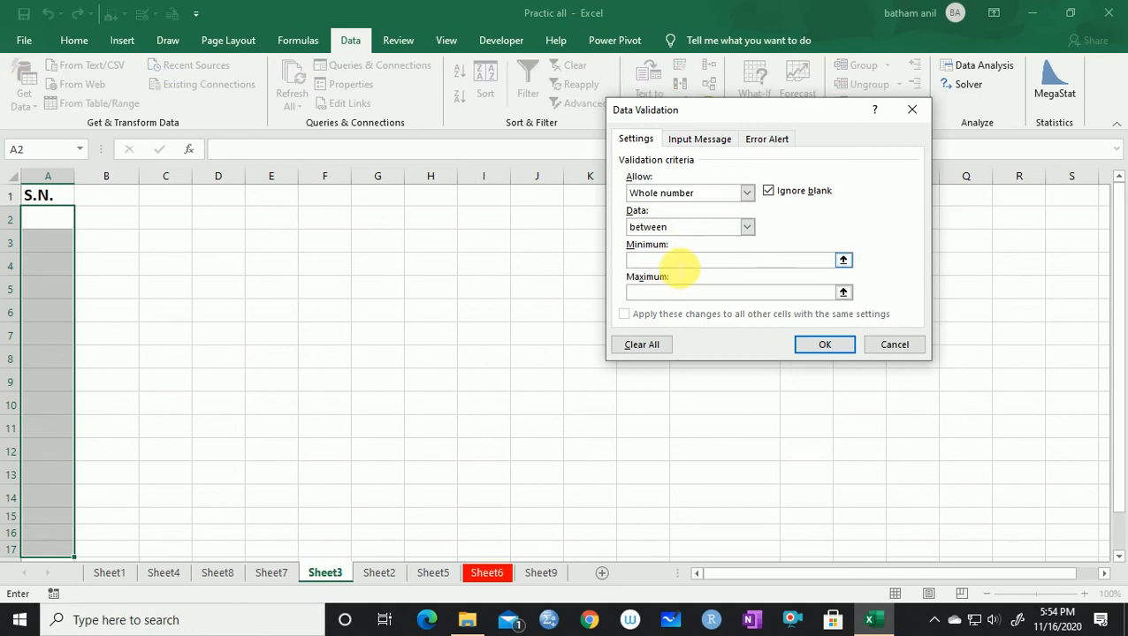
type("1")
left_click(654, 292)
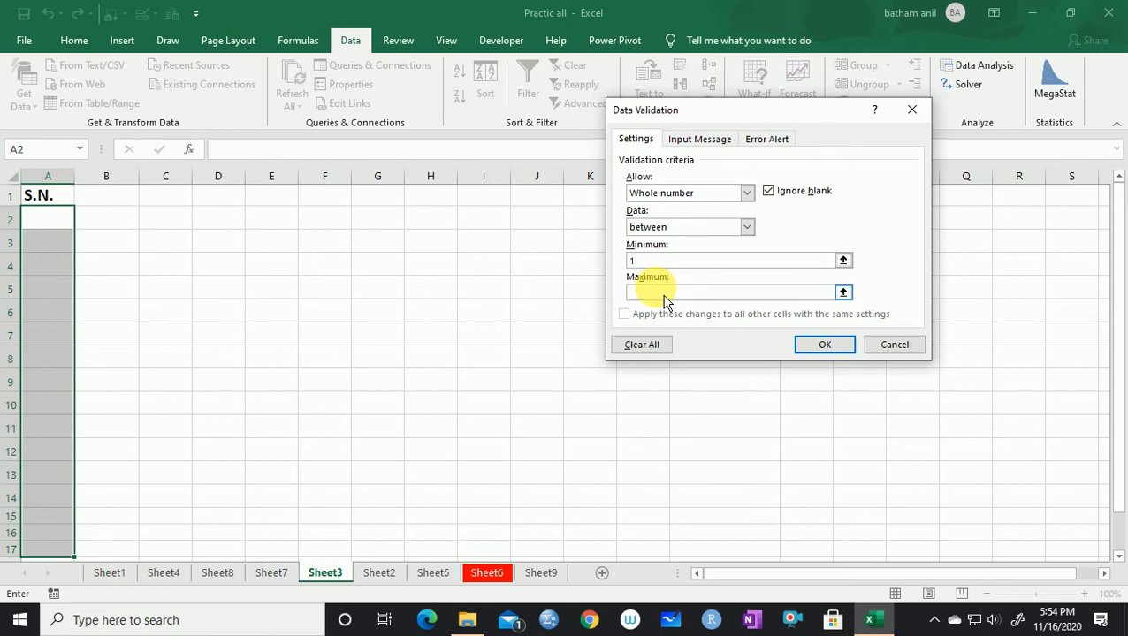
type("15")
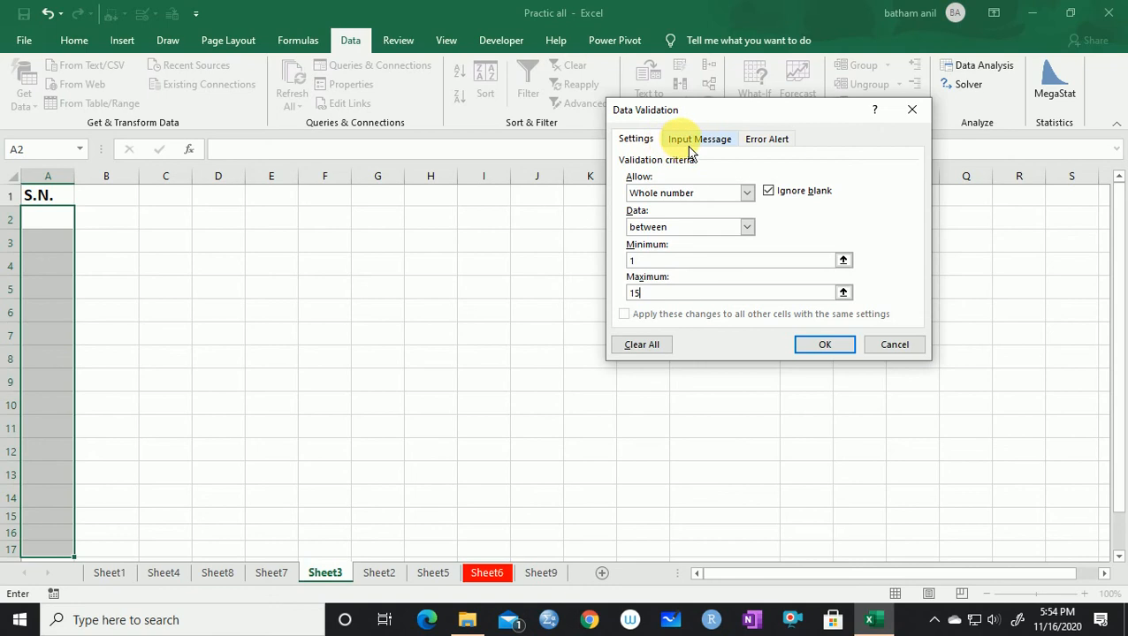
Add an error alert titled "Alert" with the message "Please enter number between 1 to 15." and apply the validation
left_click(772, 149)
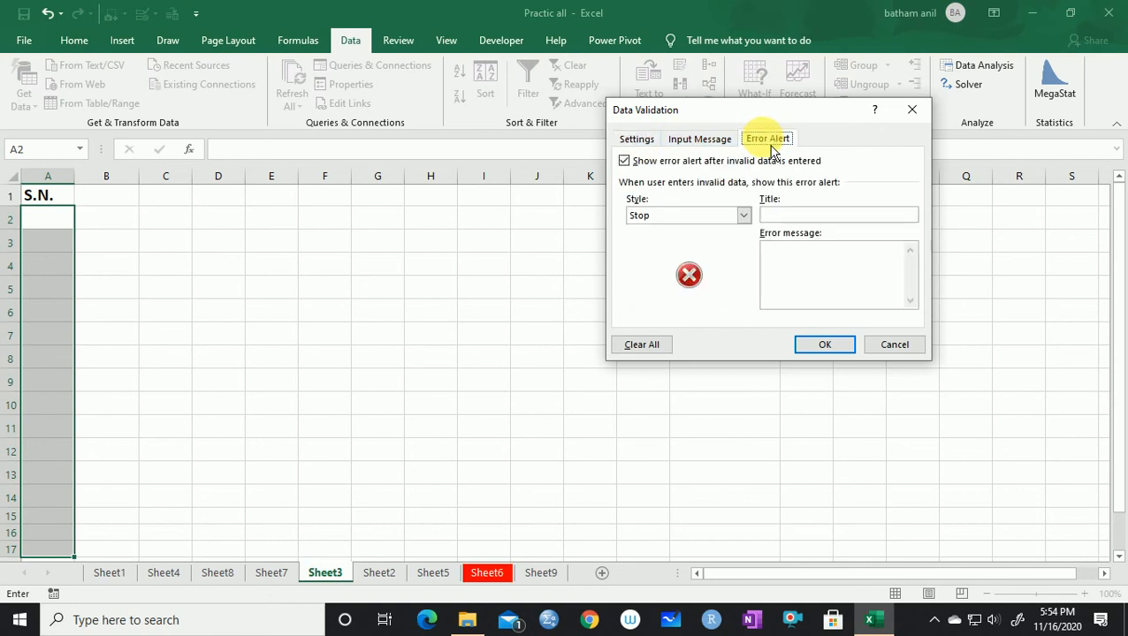
left_click(635, 141)
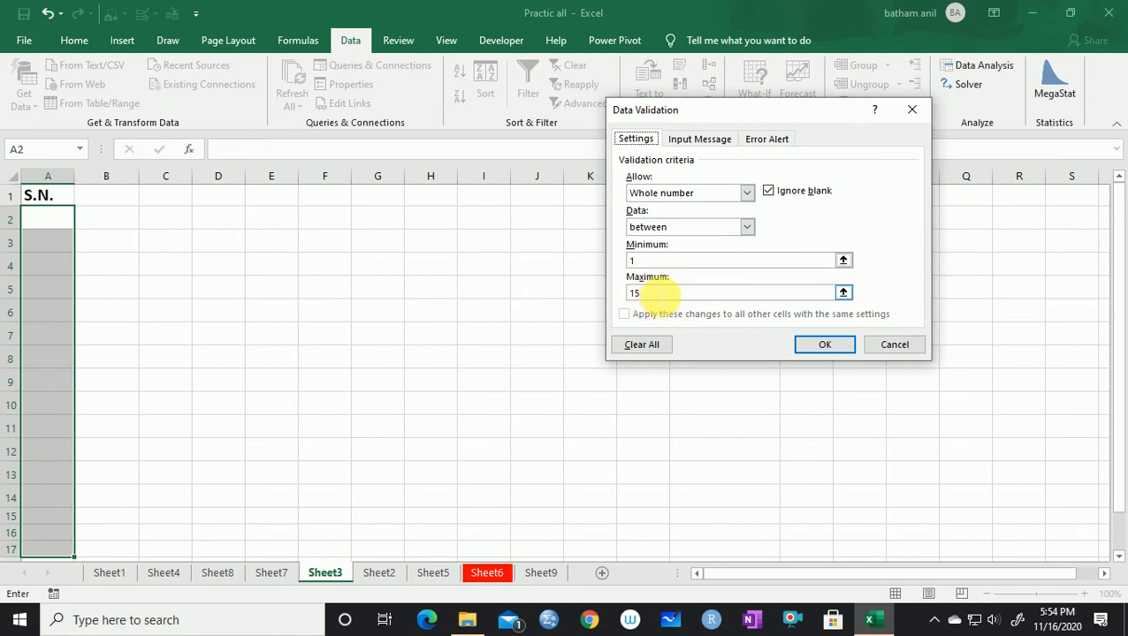
left_click(763, 140)
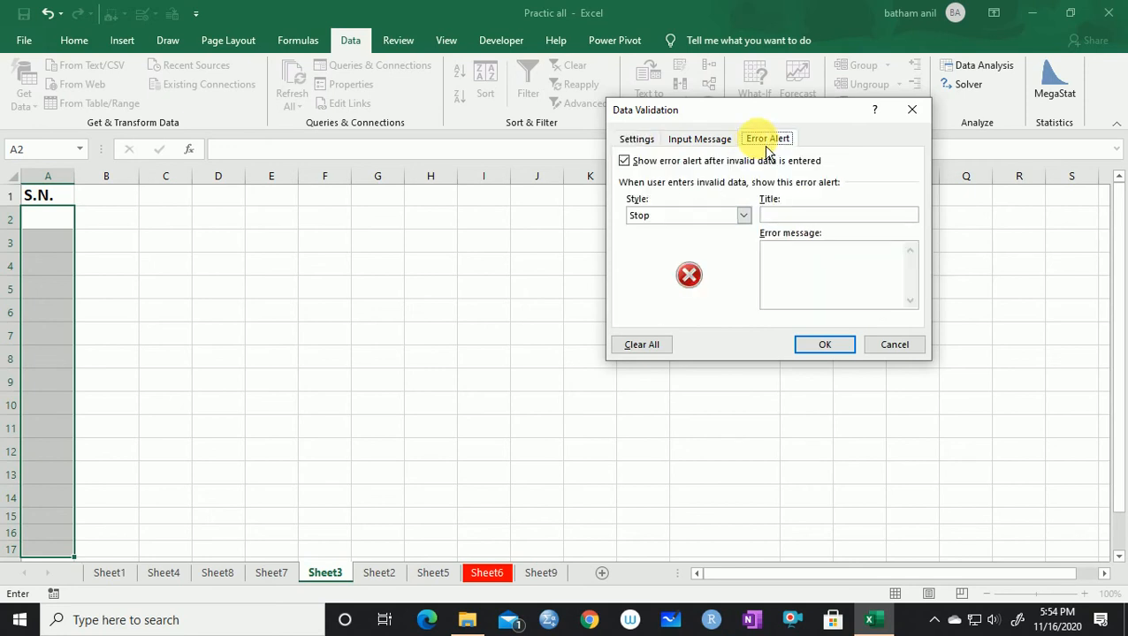
left_click(786, 216)
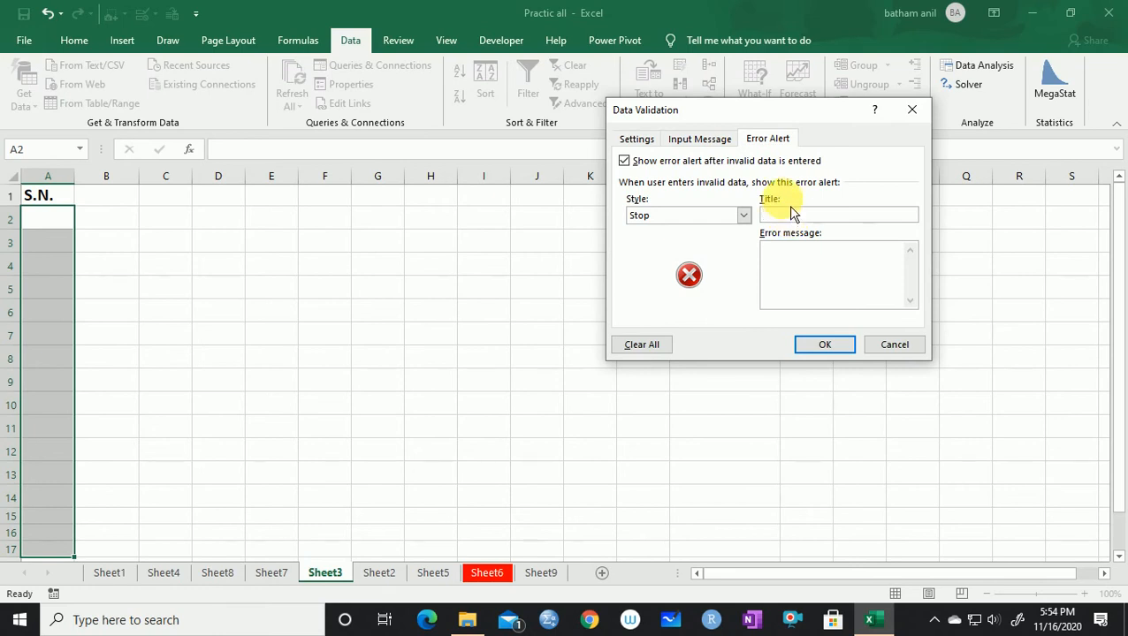
type("Alert")
left_click(801, 281)
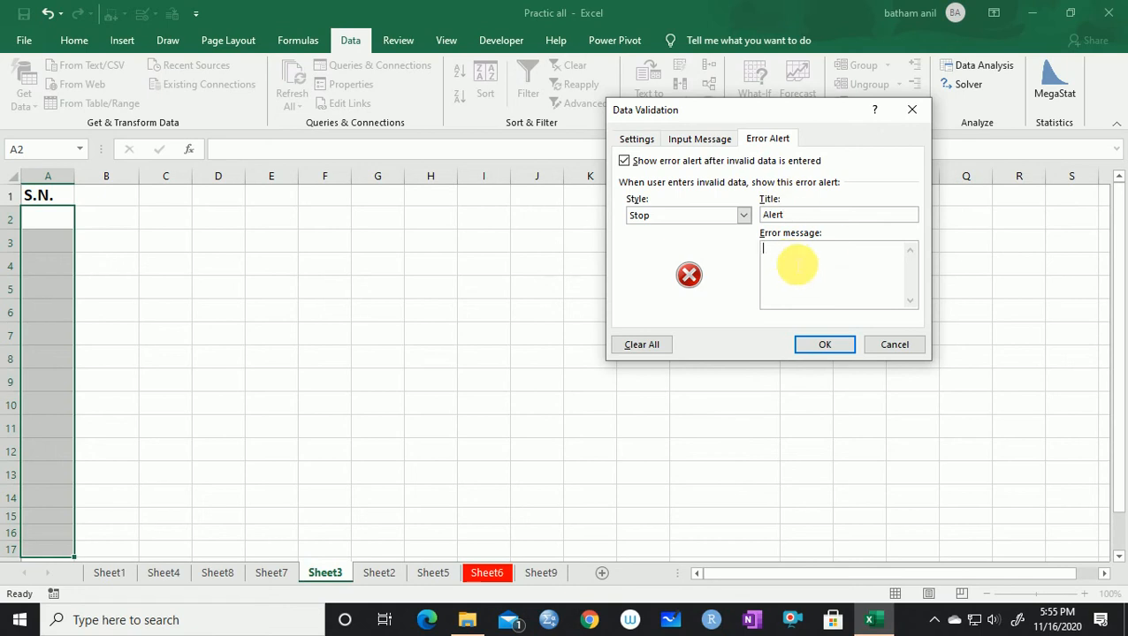
type("Please")
key("BackSpace")
type("e ")
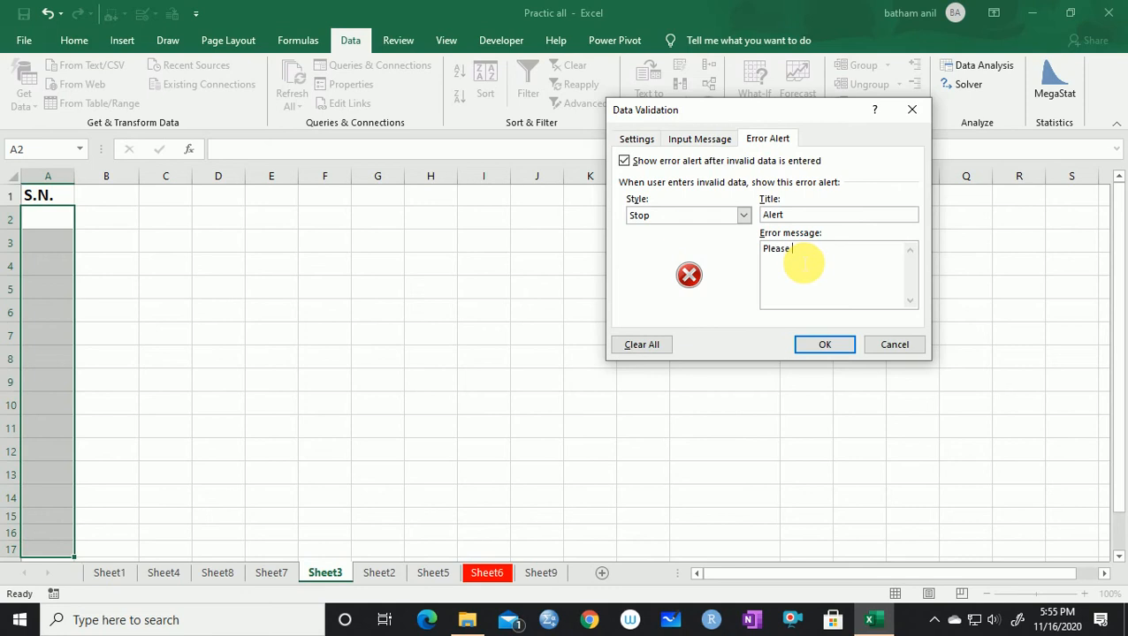
type("enter")
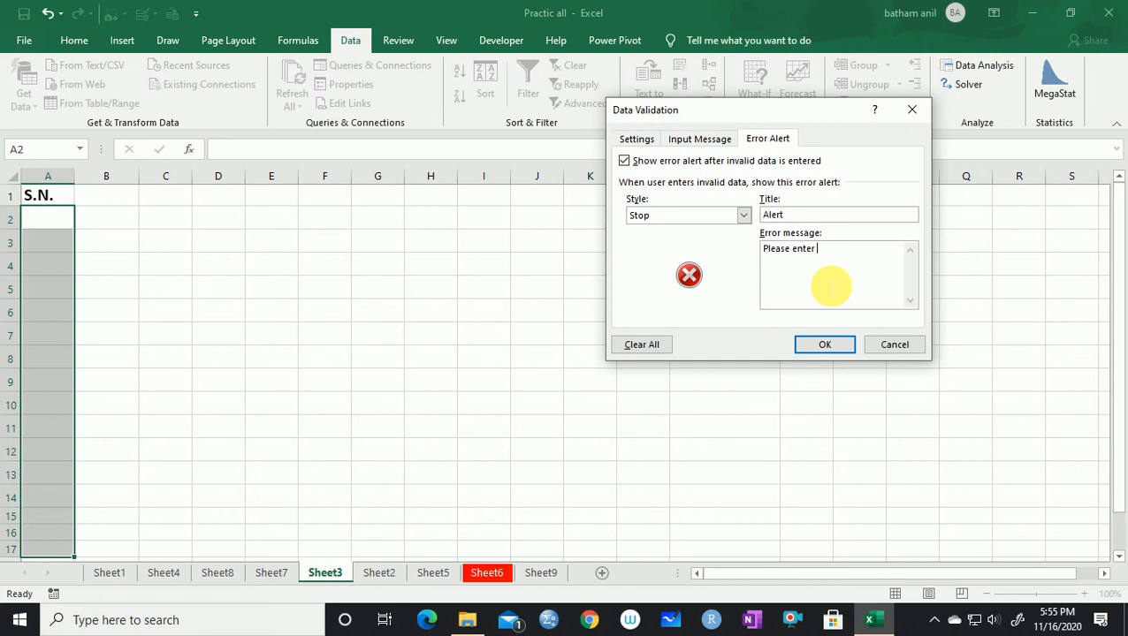
type(" number between 1 to 15.")
left_click(817, 352)
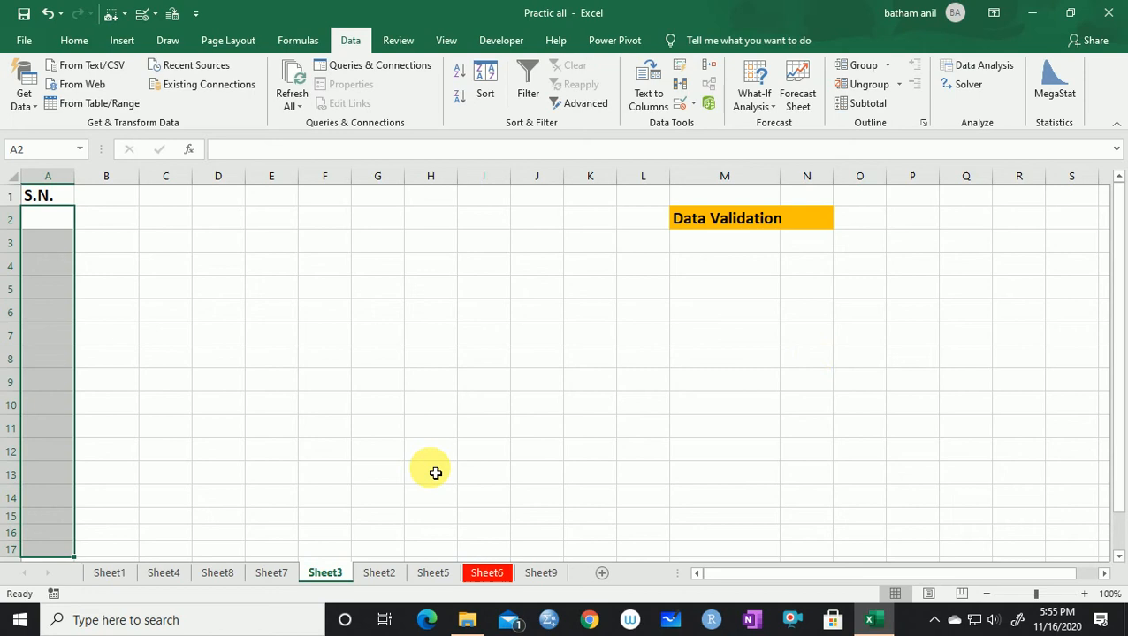
Enter the serial numbers 1, 5, 12, 14 and 15 in cells A2 to A6
left_click(62, 216)
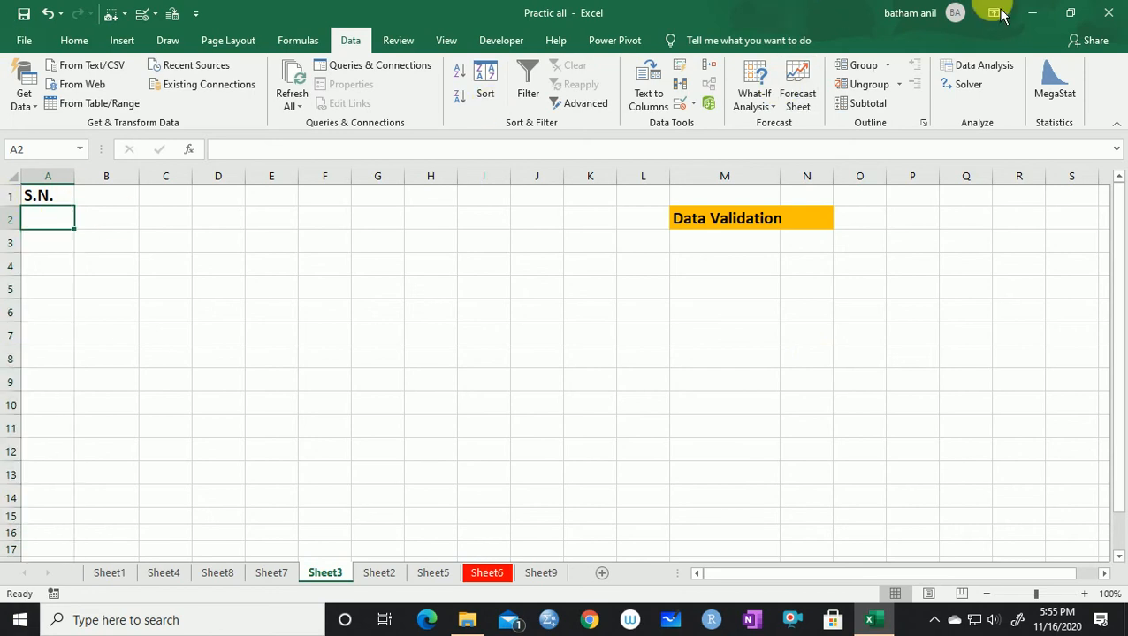
type("1")
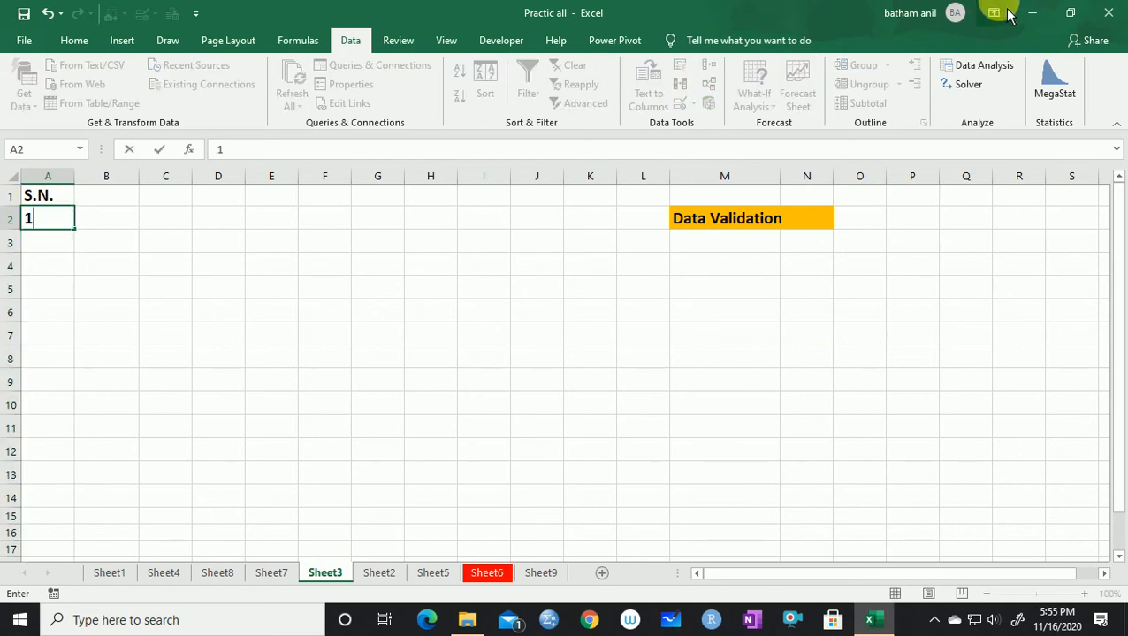
key("Return")
type("5")
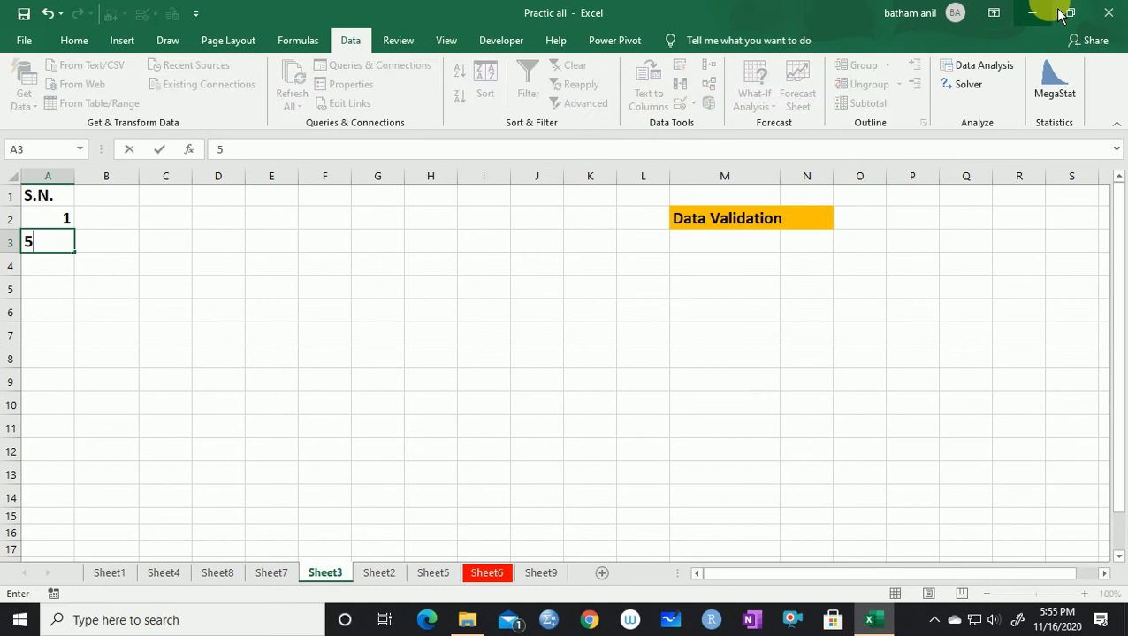
key("Return")
type("12")
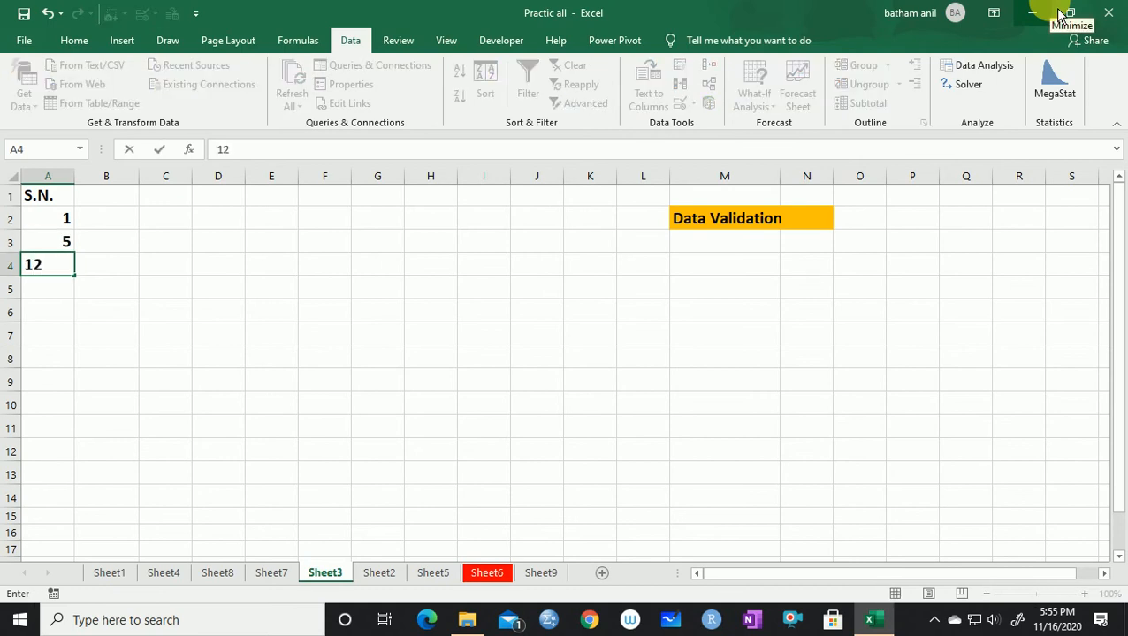
key("Return")
type("14")
key("Return")
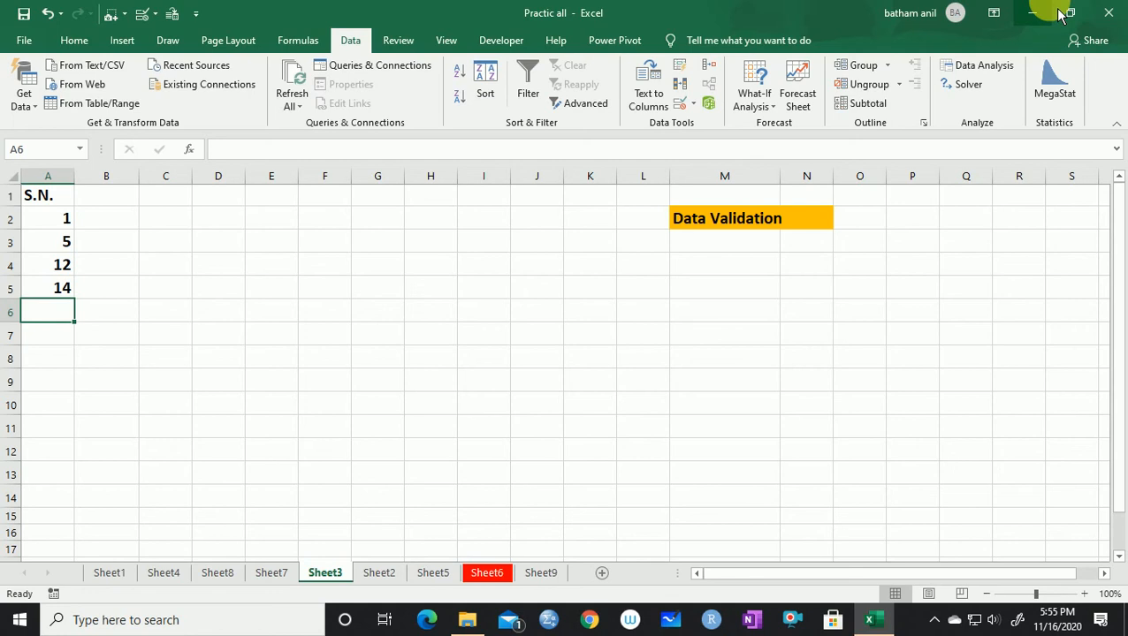
type("15")
key("Return")
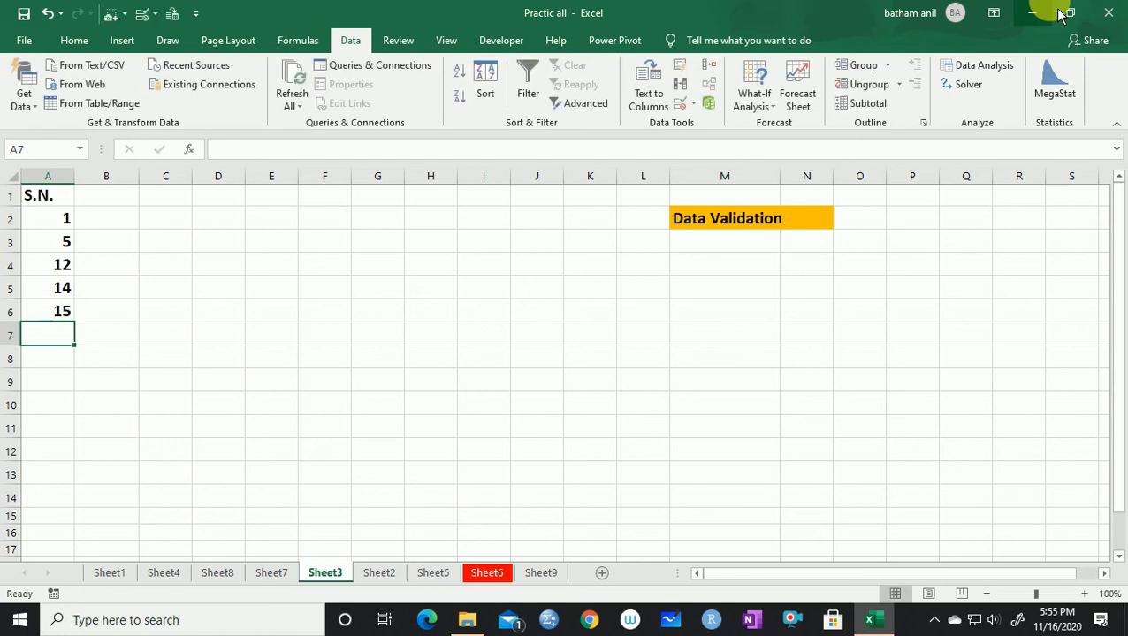
Test the validation by trying to enter 19 and 0 in cell A7, cancelling each rejected entry
type("19")
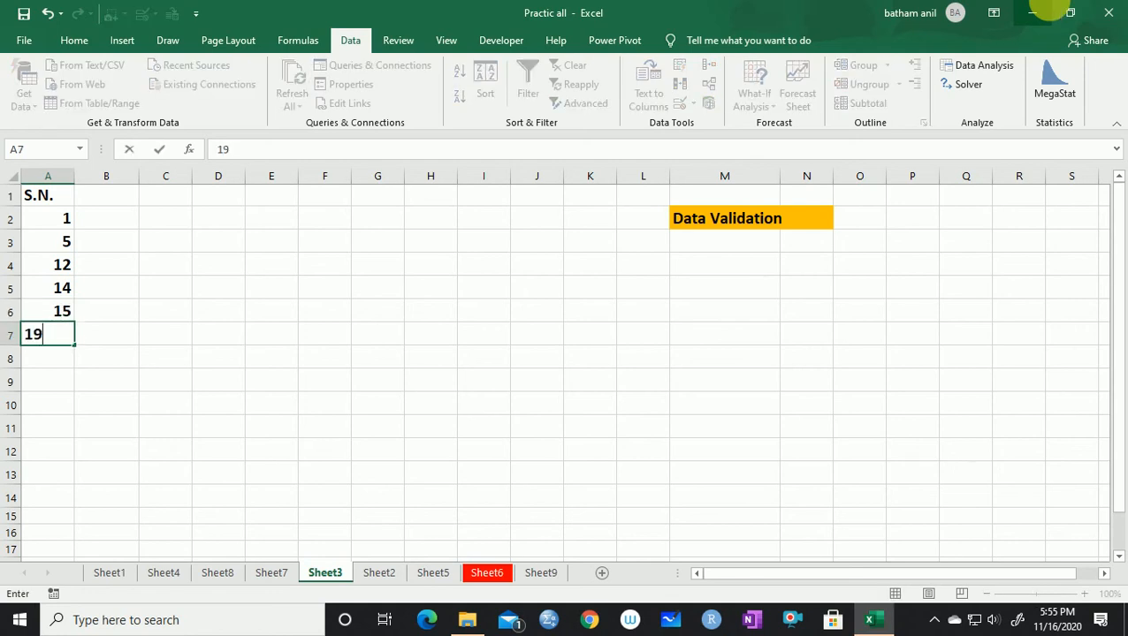
key("Return")
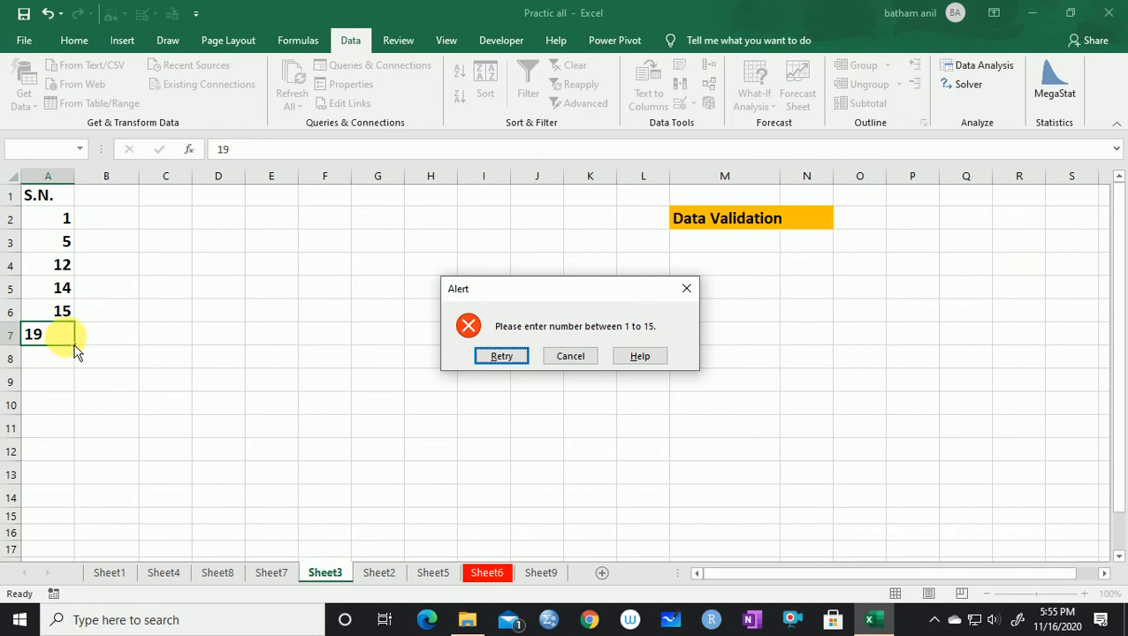
left_click(584, 359)
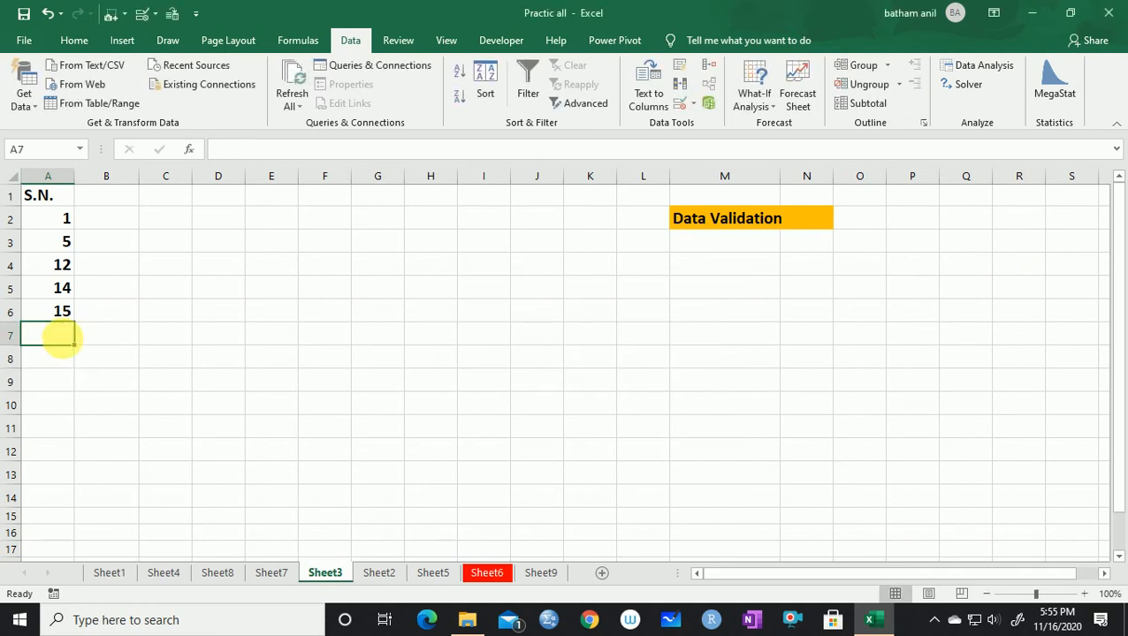
type("0")
key("Return")
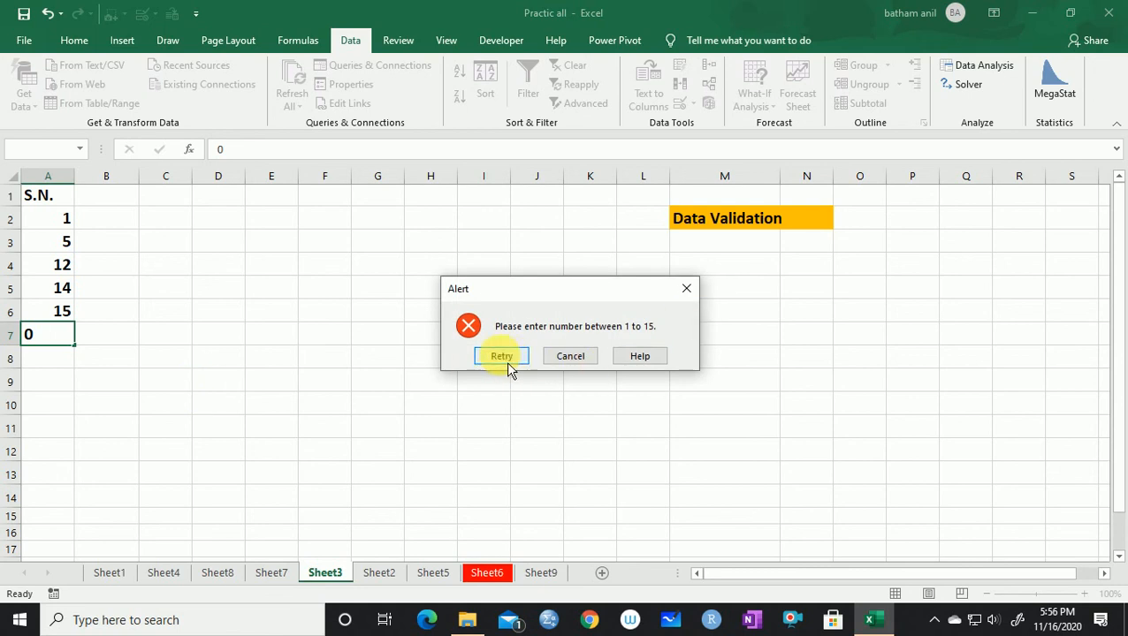
left_click(584, 357)
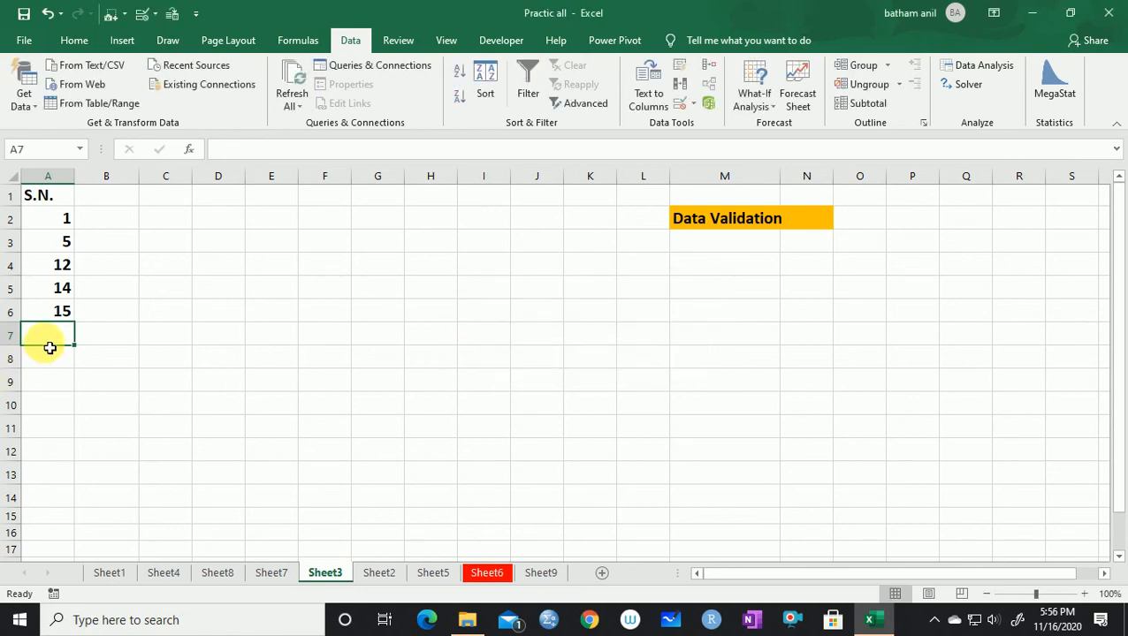
Enter the serial numbers 12, 1, 5 and 5 in cells A7 to A10
type("12")
key("Return")
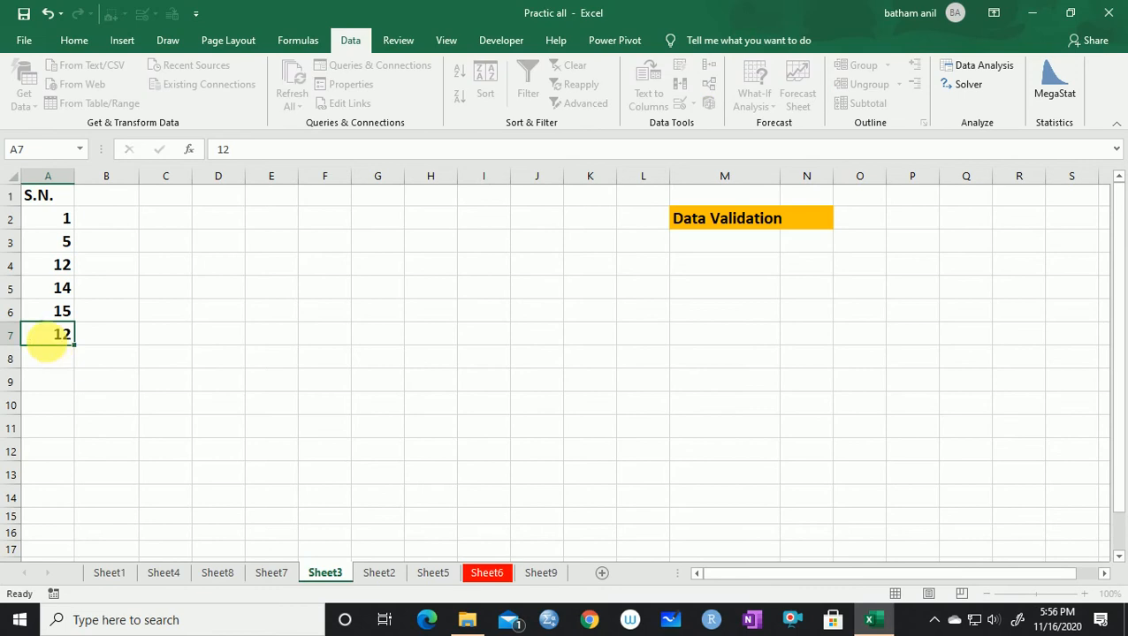
type("1")
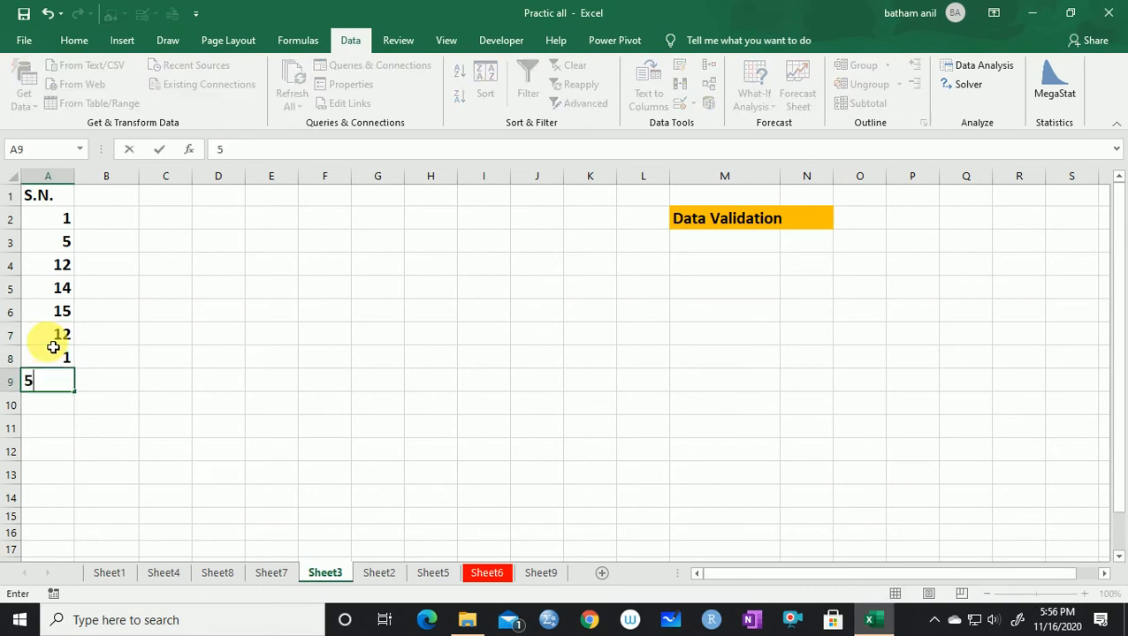
type("5")
key("Return")
type("5")
key("Return")
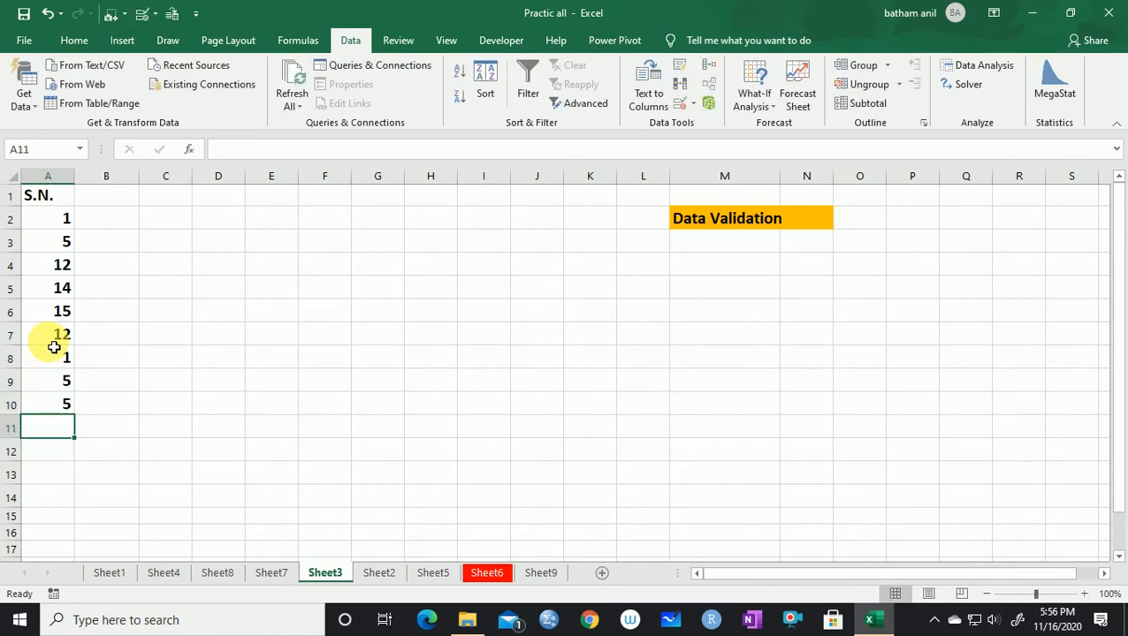
Check where the validated range ends by entering 4 in cell A17 and 52 in cell A18
left_click(86, 472)
left_click_drag(66, 221, 63, 552)
left_click(63, 552)
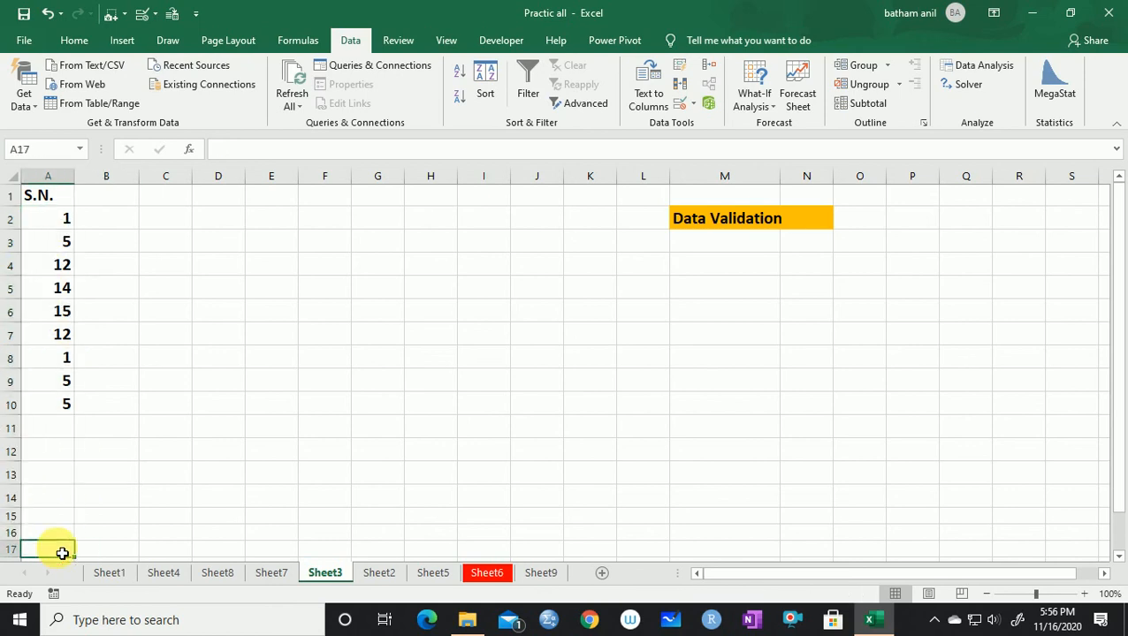
type("4")
key("Return")
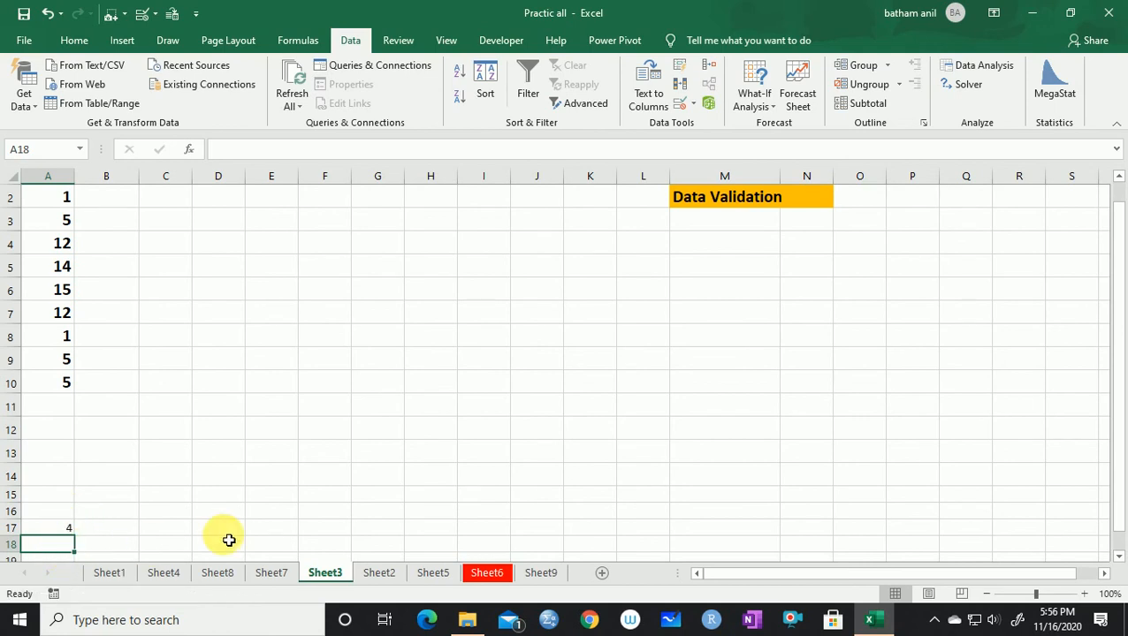
type("2")
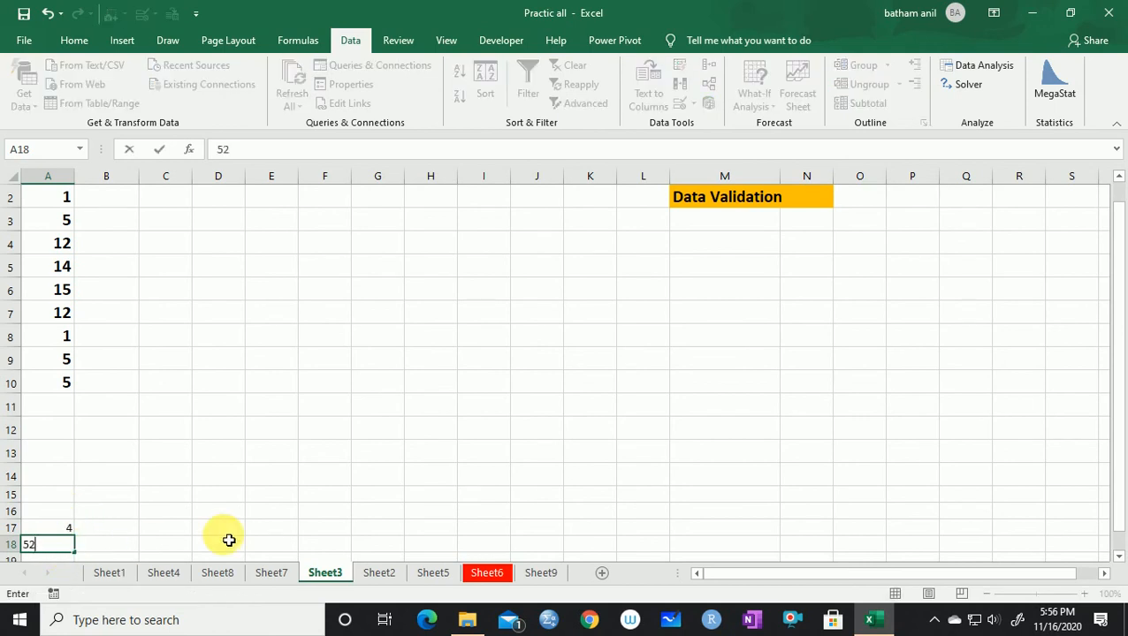
key("Return")
Try to replace the value in cell A17 with 45, then dismiss the alert
left_click(59, 523)
left_click(62, 511)
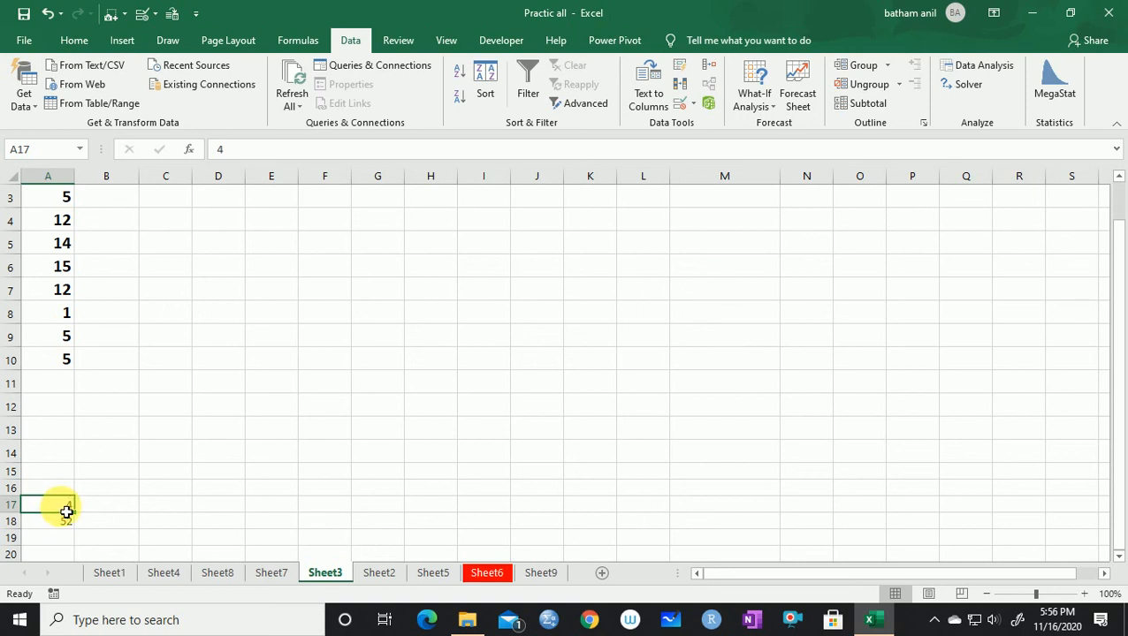
type("45")
key("Return")
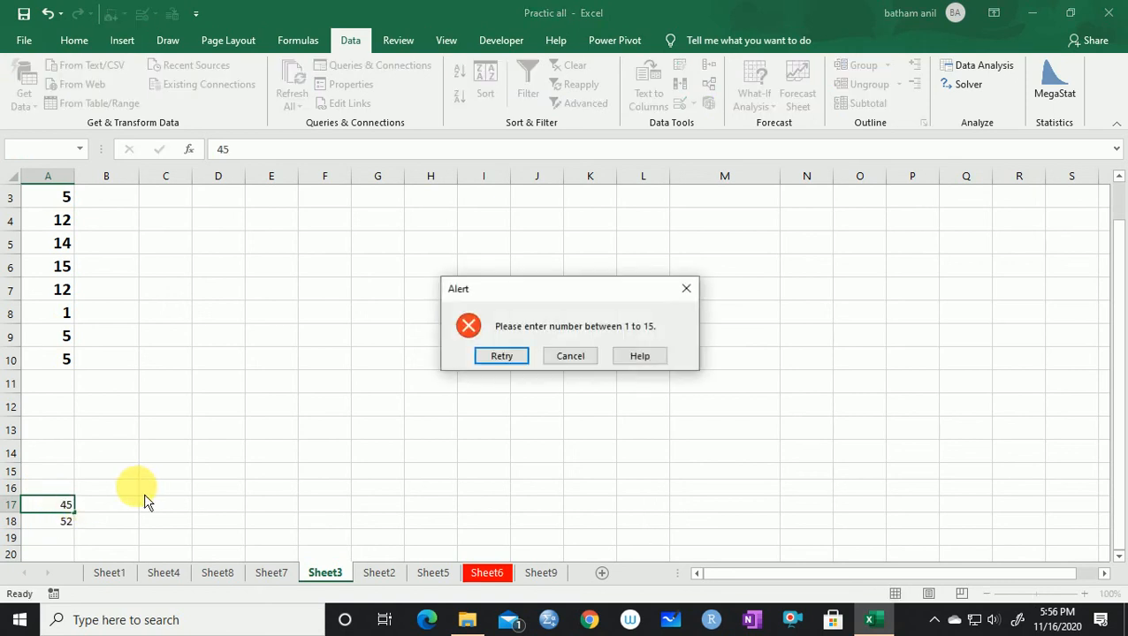
left_click(687, 290)
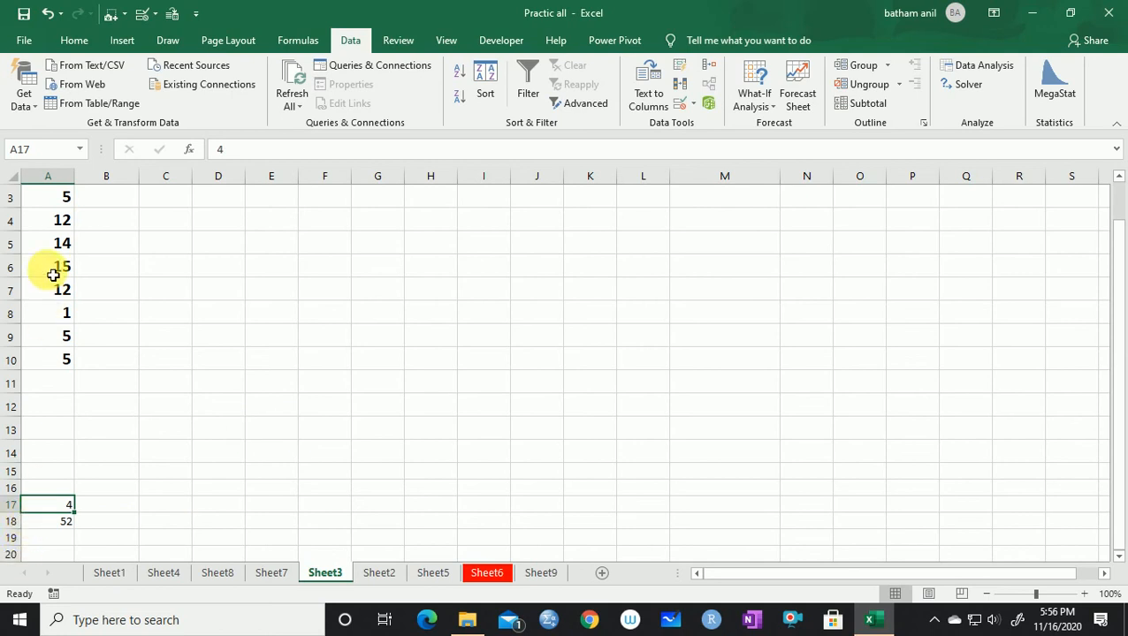
left_click(168, 504)
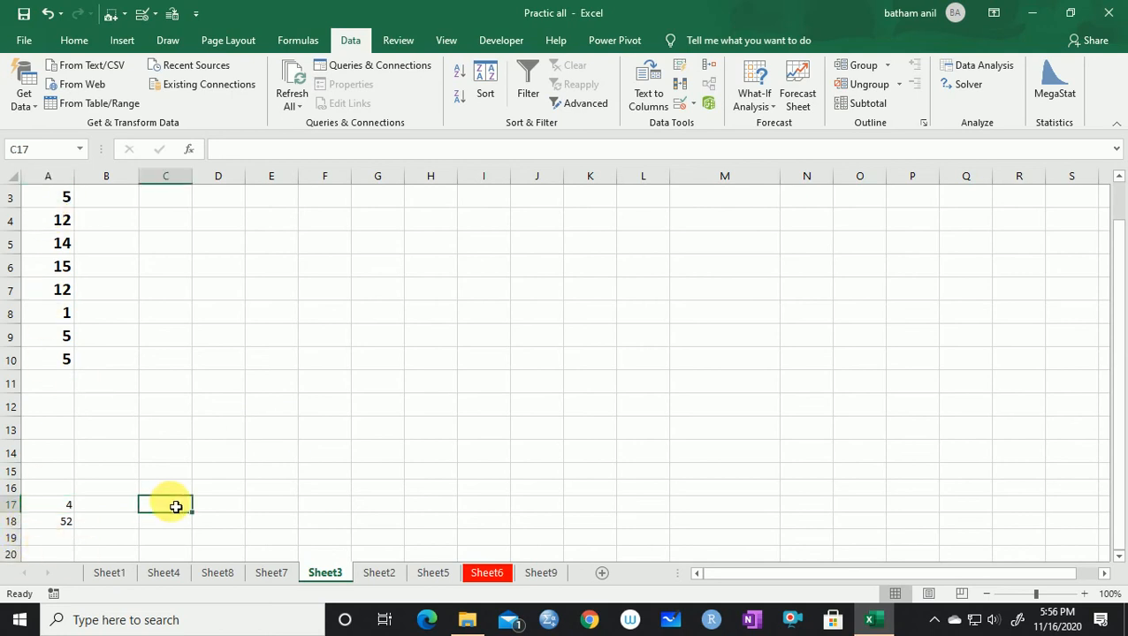
left_click_drag(55, 197, 87, 422)
left_click(266, 432)
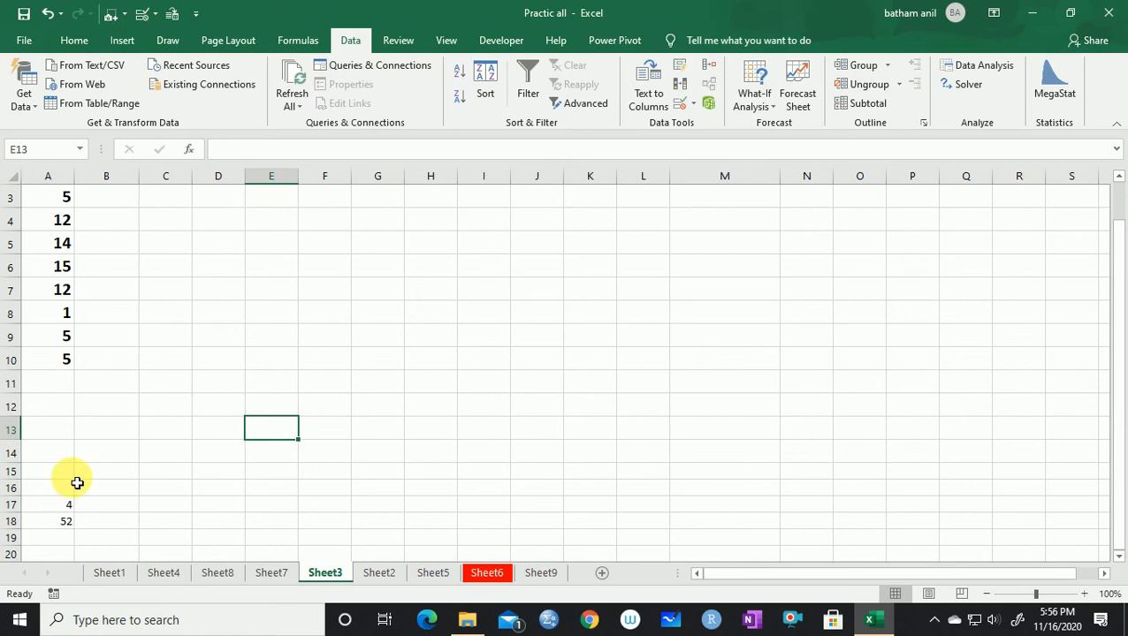
left_click(99, 521)
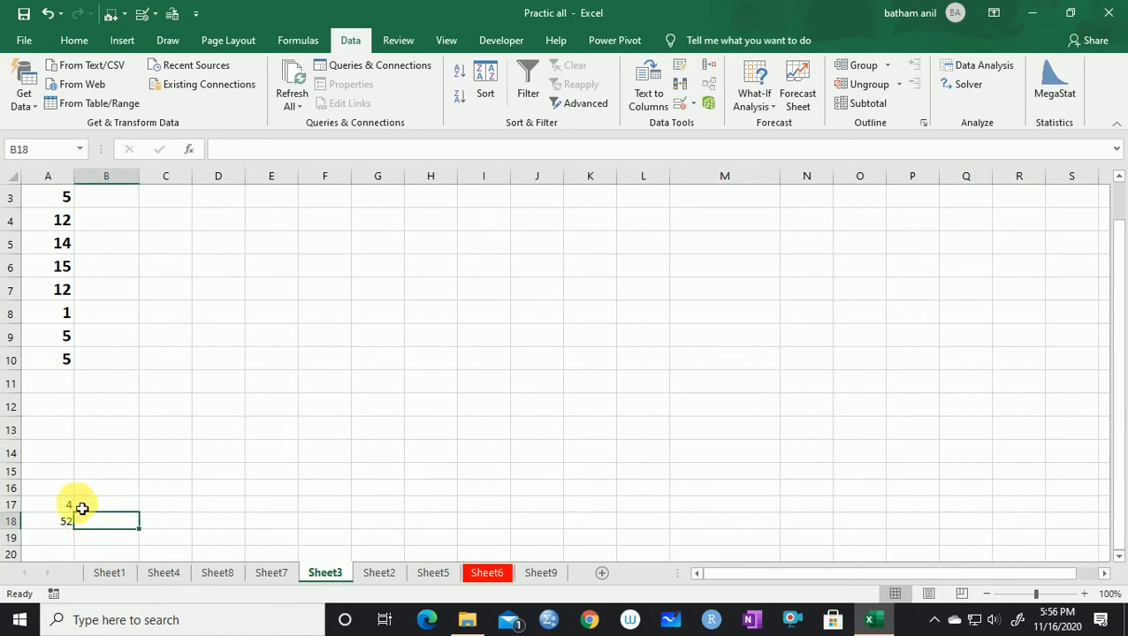
Autofill the range A9:A17 down column A to row 39 to extend the validation to the cells below
left_click_drag(55, 336, 63, 524)
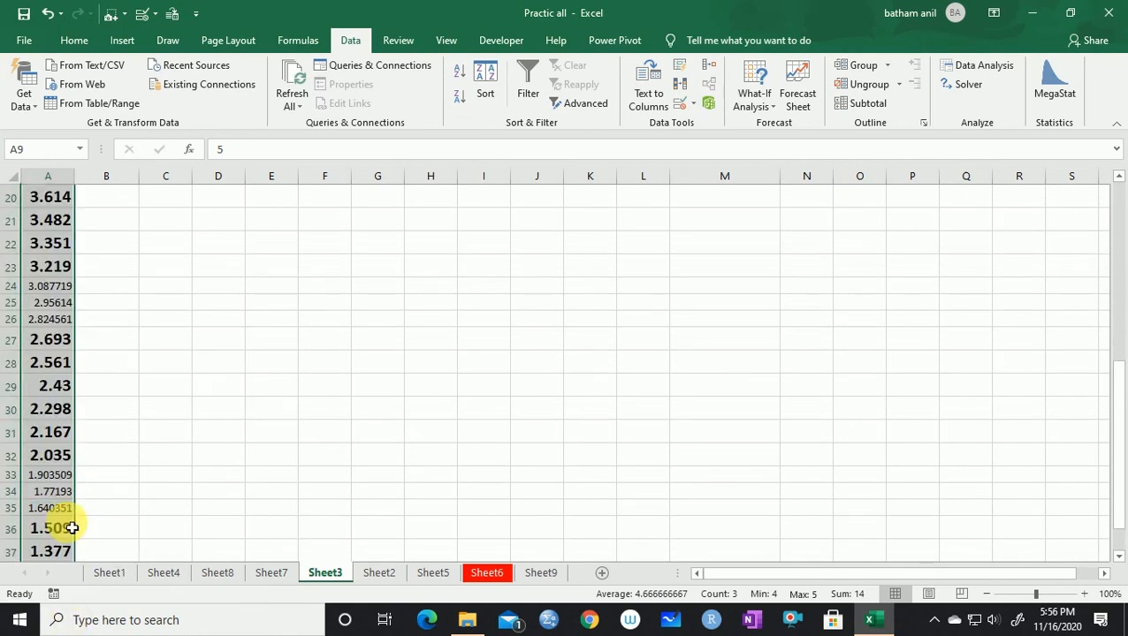
scroll(215, 452, "up", 1)
scroll(215, 452, "up", 6)
scroll(214, 452, "down", 3)
scroll(215, 451, "up", 3)
scroll(214, 450, "down", 7)
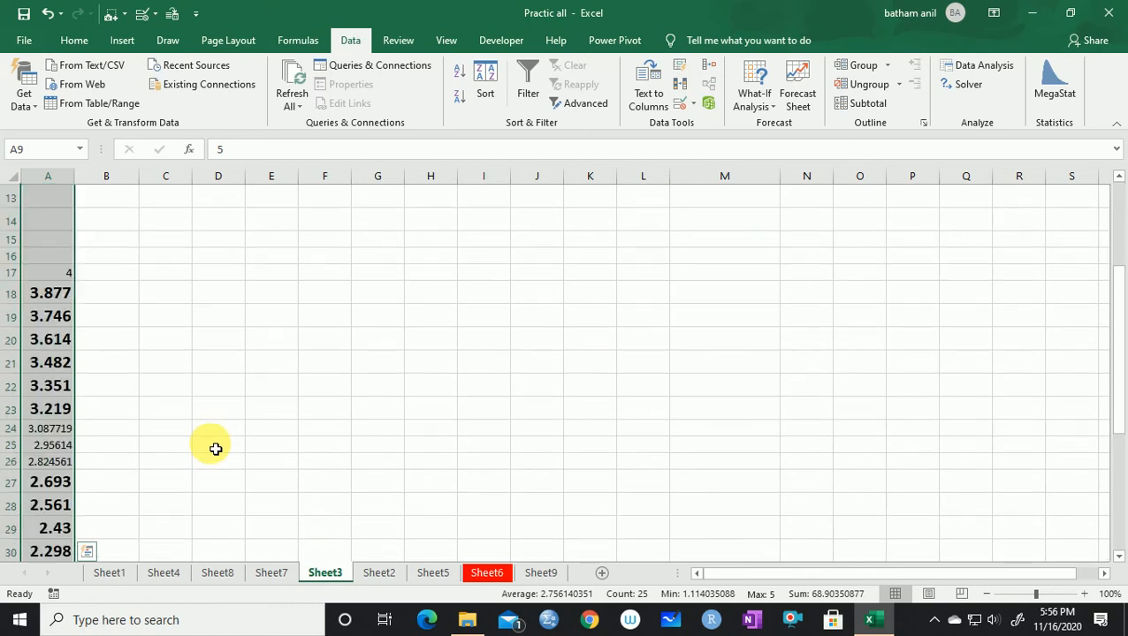
Delete the autofilled values in column A from cell A18 downward
scroll(215, 450, "up", 3)
left_click_drag(71, 274, 83, 539)
left_click_drag(60, 215, 69, 536)
scroll(69, 536, "up", 6)
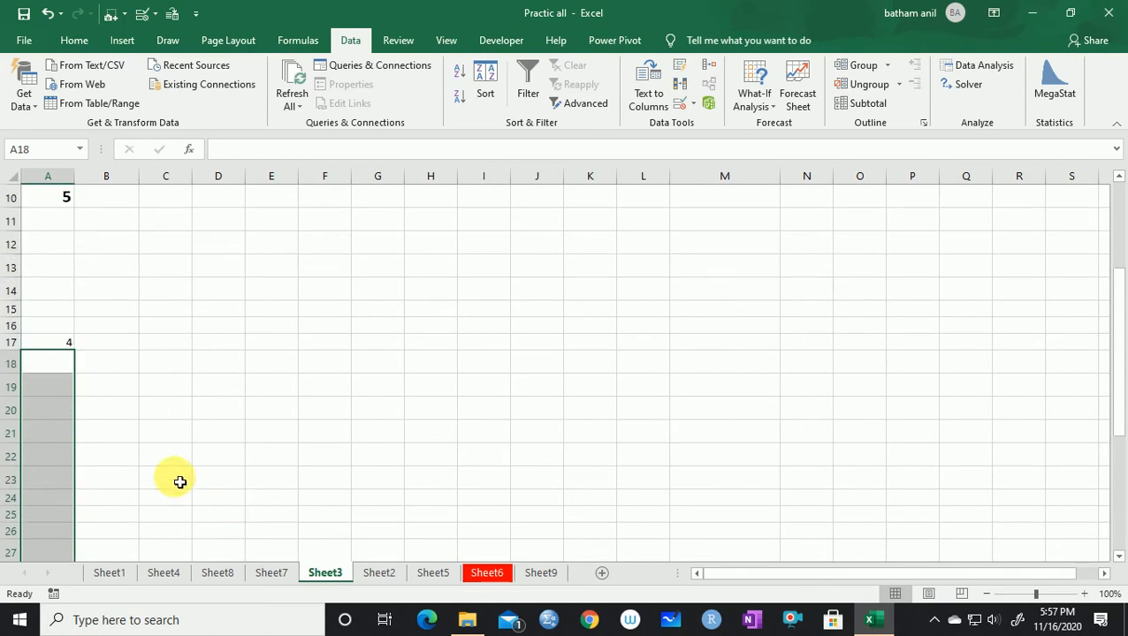
Test the extended validation by entering 12 in cell A18 and trying 85 in cell A19, then dismiss the alert
left_click(75, 507)
type("12")
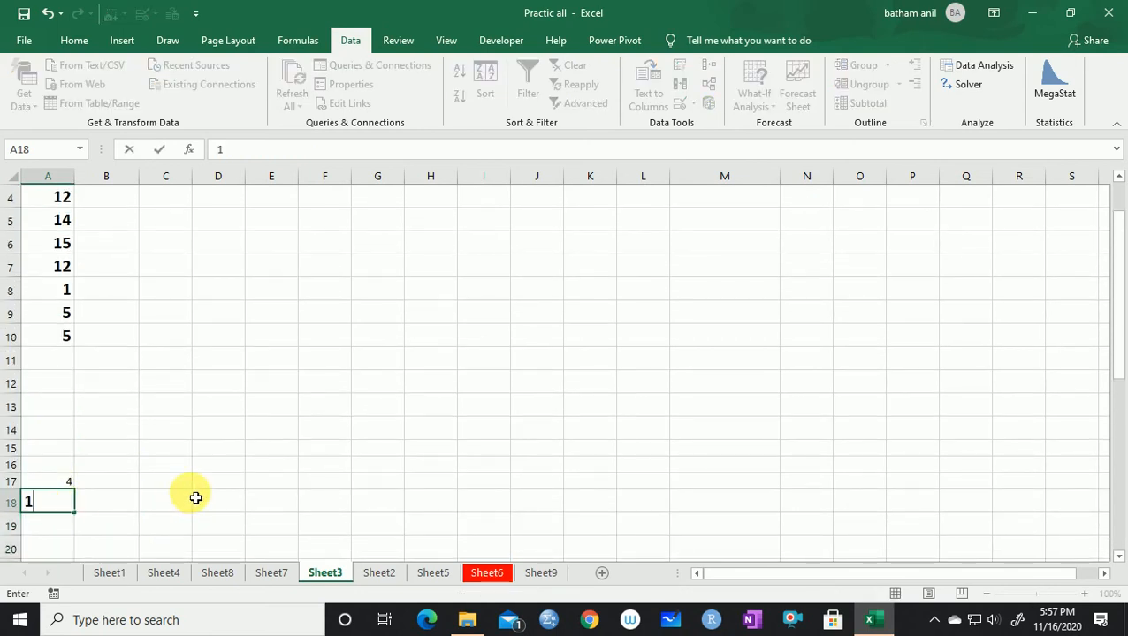
left_click(232, 503)
left_click(59, 533)
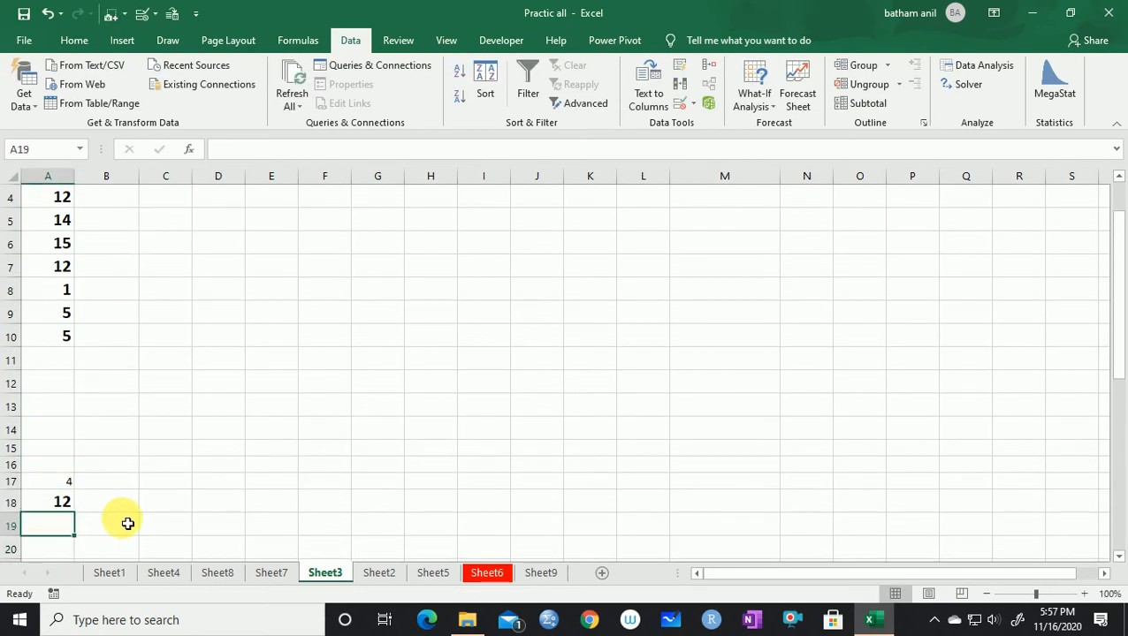
type("85")
key("Return")
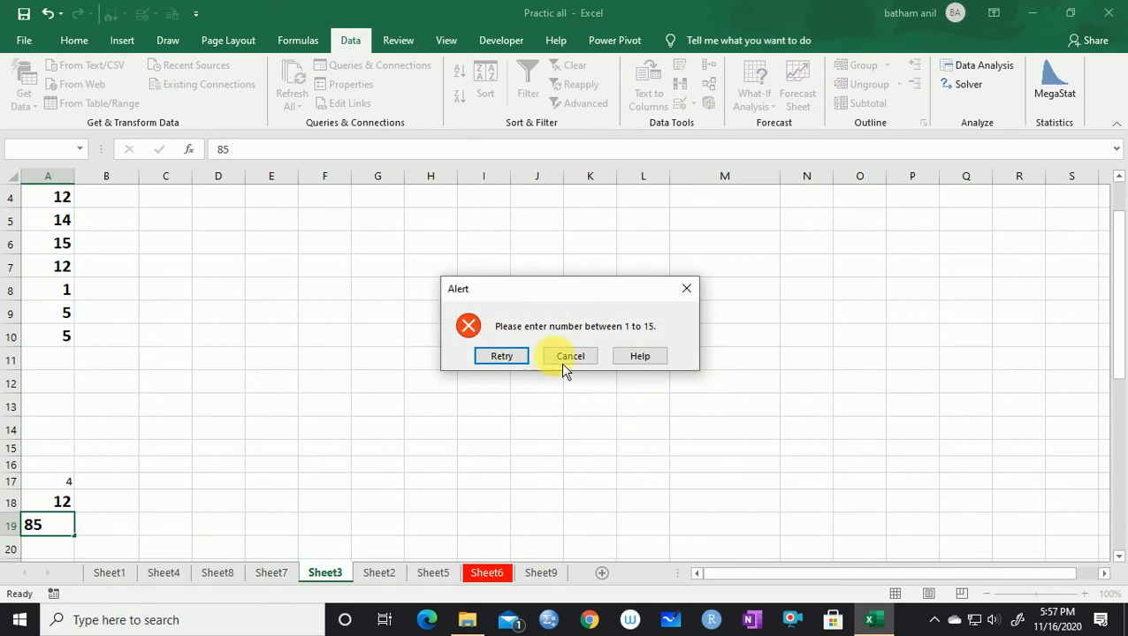
left_click(688, 294)
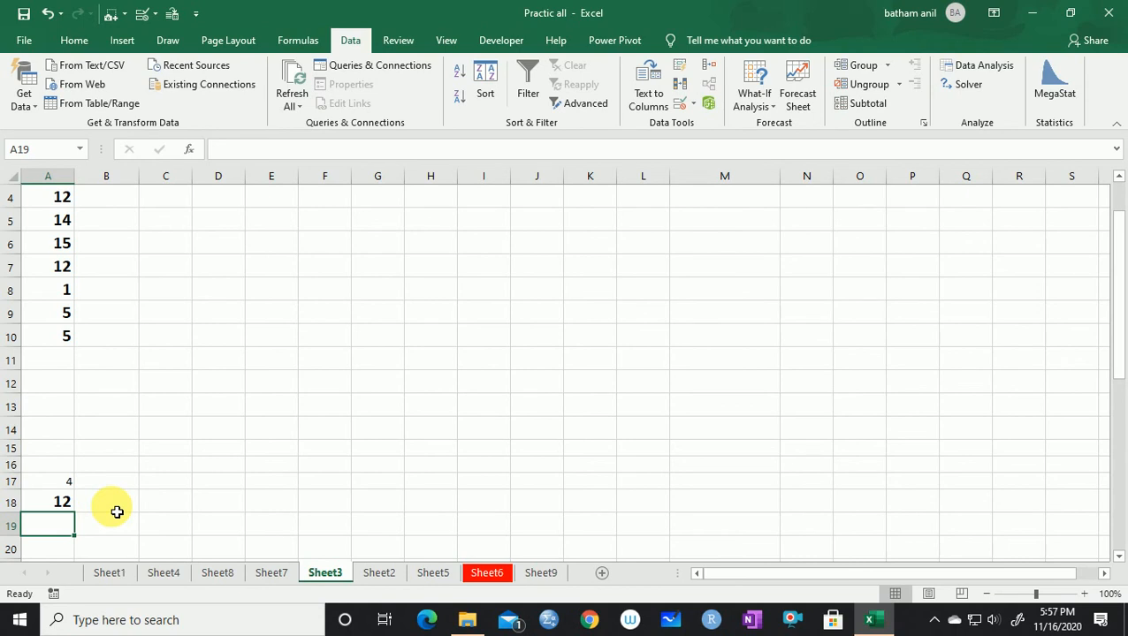
Delete the test values from cells A17 to A19
left_click_drag(62, 481, 68, 526)
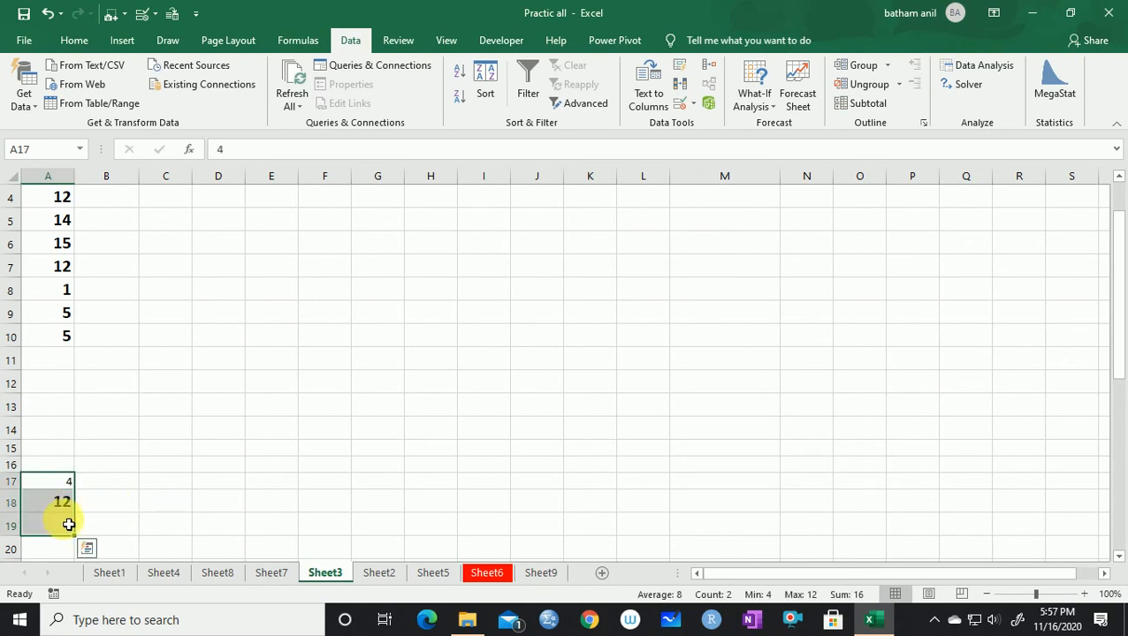
left_click(290, 482)
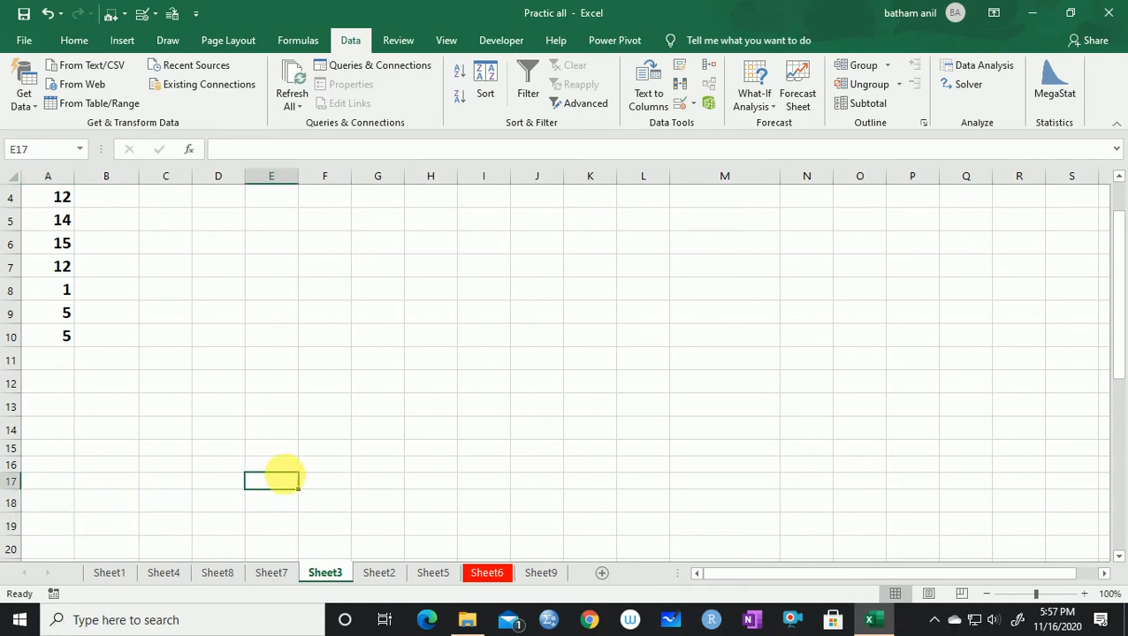
scroll(206, 477, "up", 1)
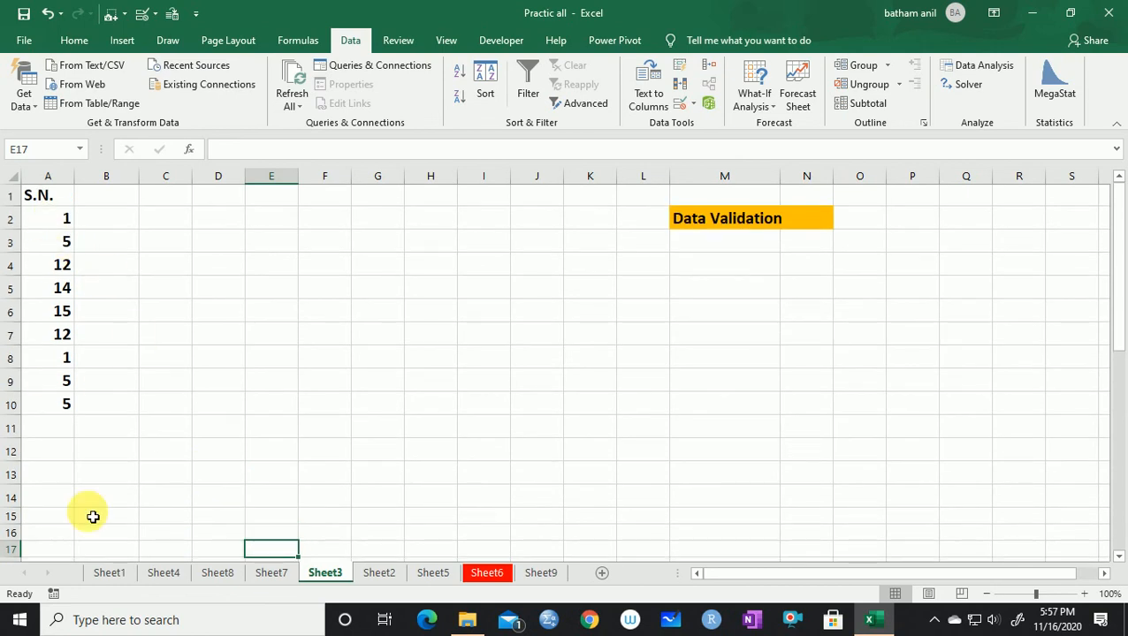
Clear the validation circles from the sheet
left_click_drag(65, 228, 66, 405)
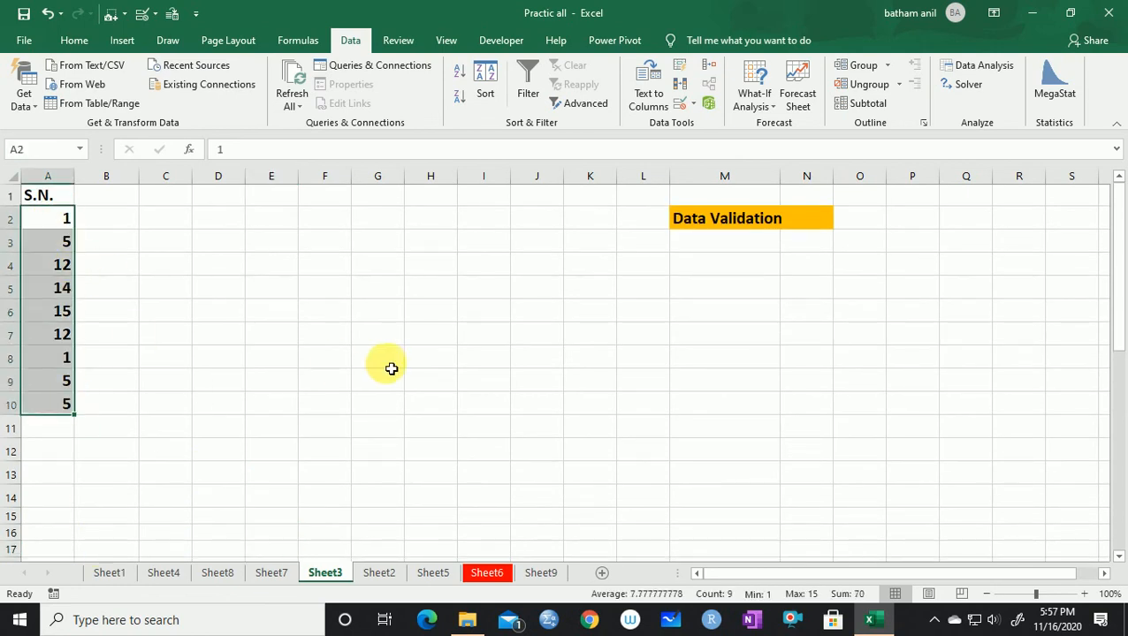
left_click(380, 358)
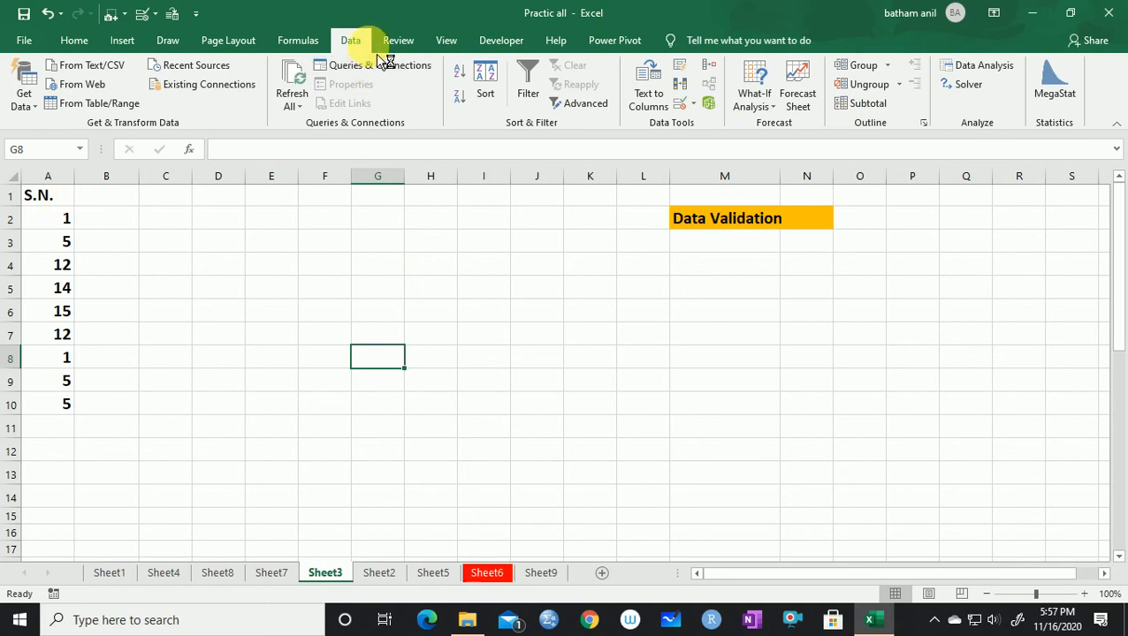
left_click(693, 105)
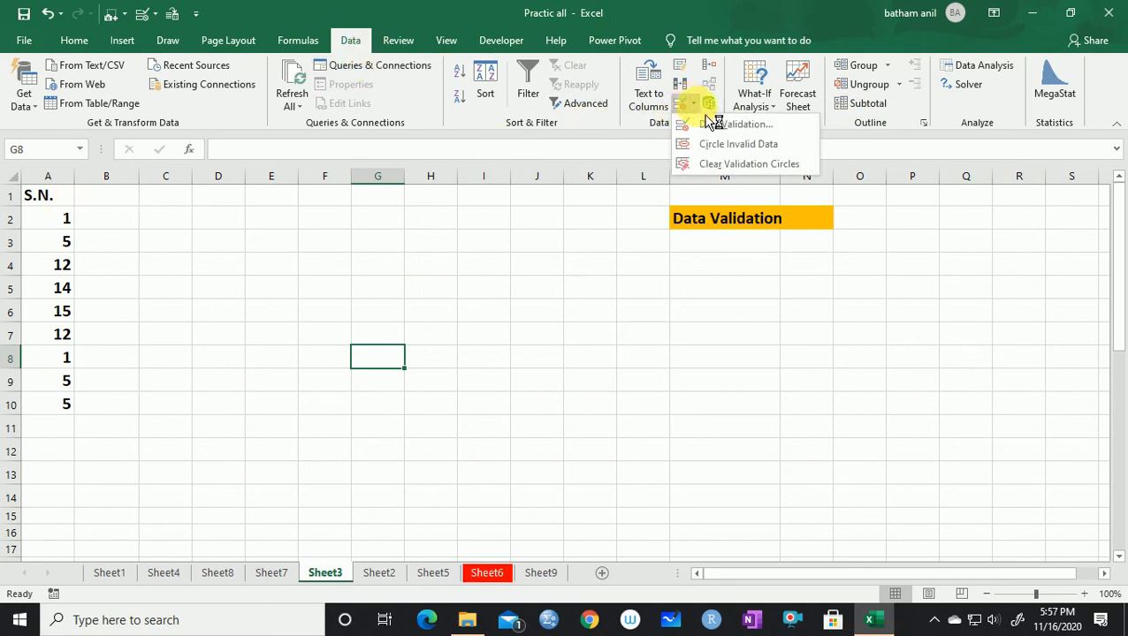
left_click(736, 170)
left_click(342, 308)
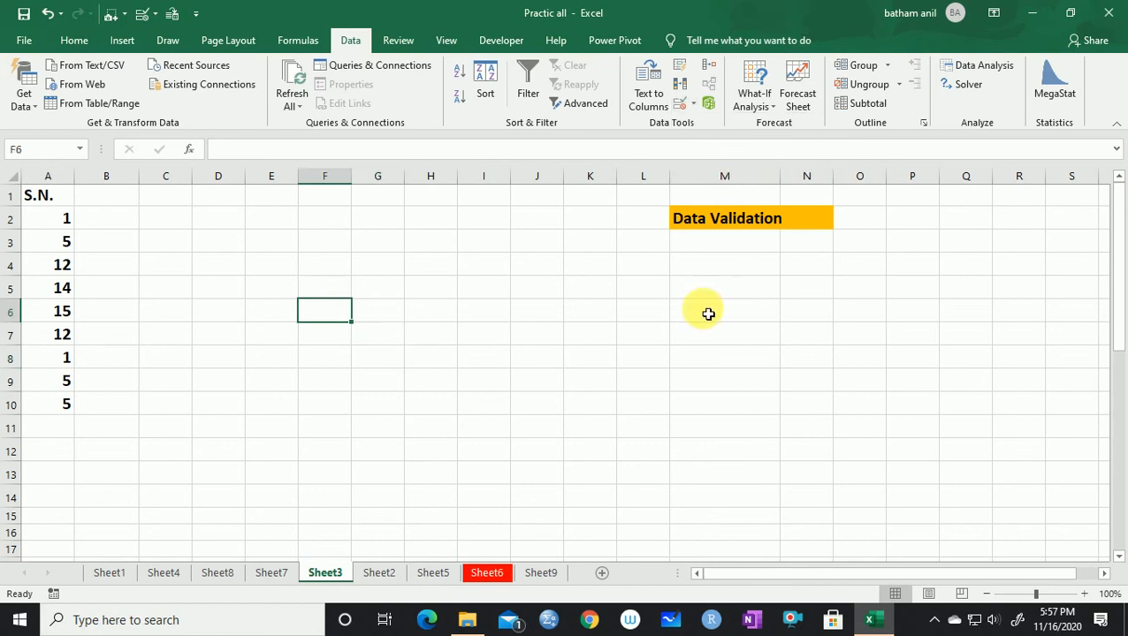
Check whether the validation still applies by trying to enter 52 in cell A11, then dismiss the alert
left_click(60, 428)
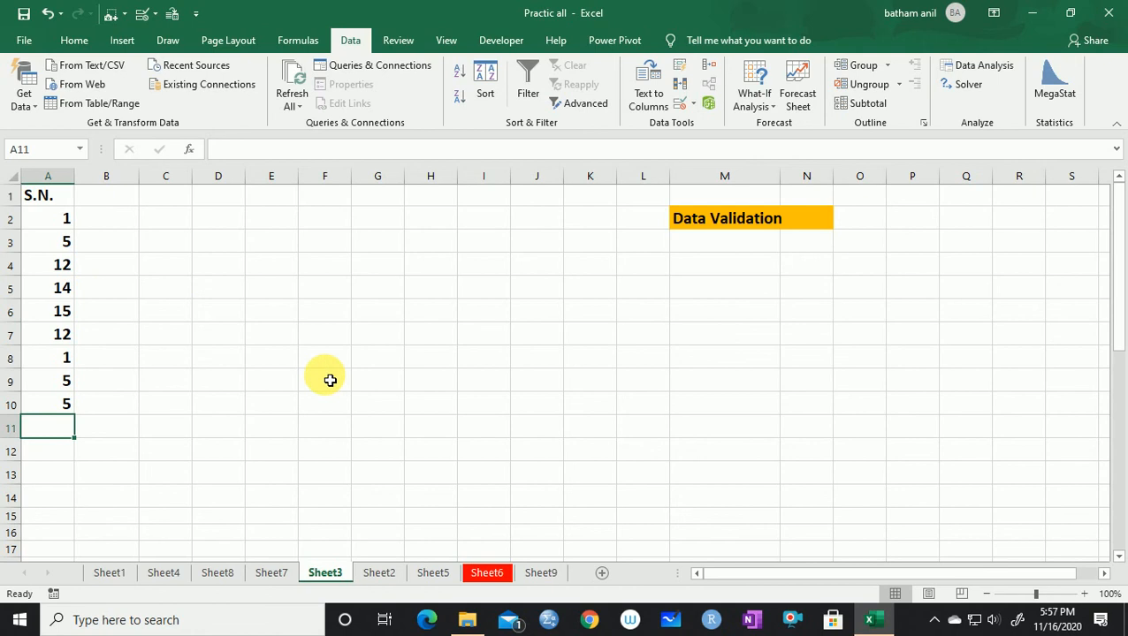
type("52")
key("Return")
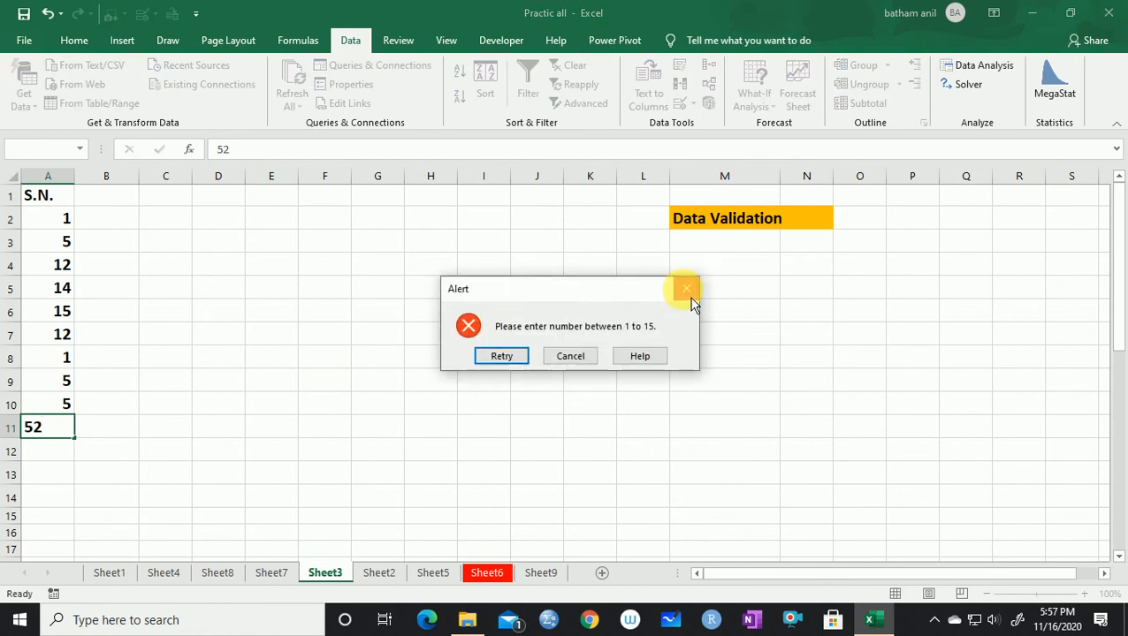
left_click(687, 290)
Clear all contents, formatting and validation from cell A11
left_click(78, 45)
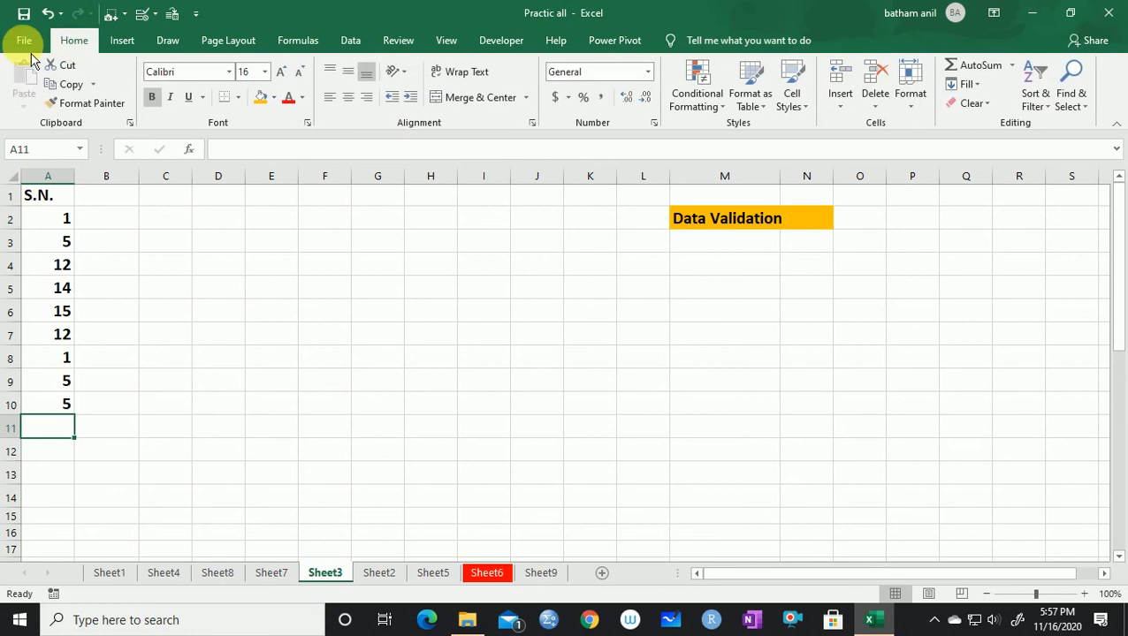
left_click(980, 103)
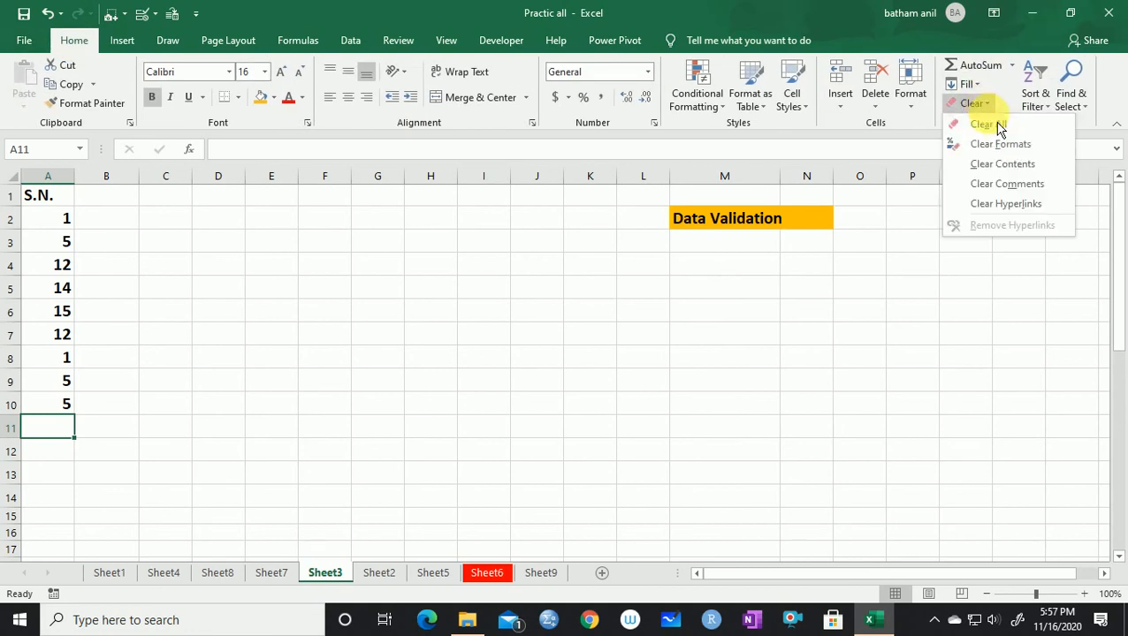
left_click(997, 129)
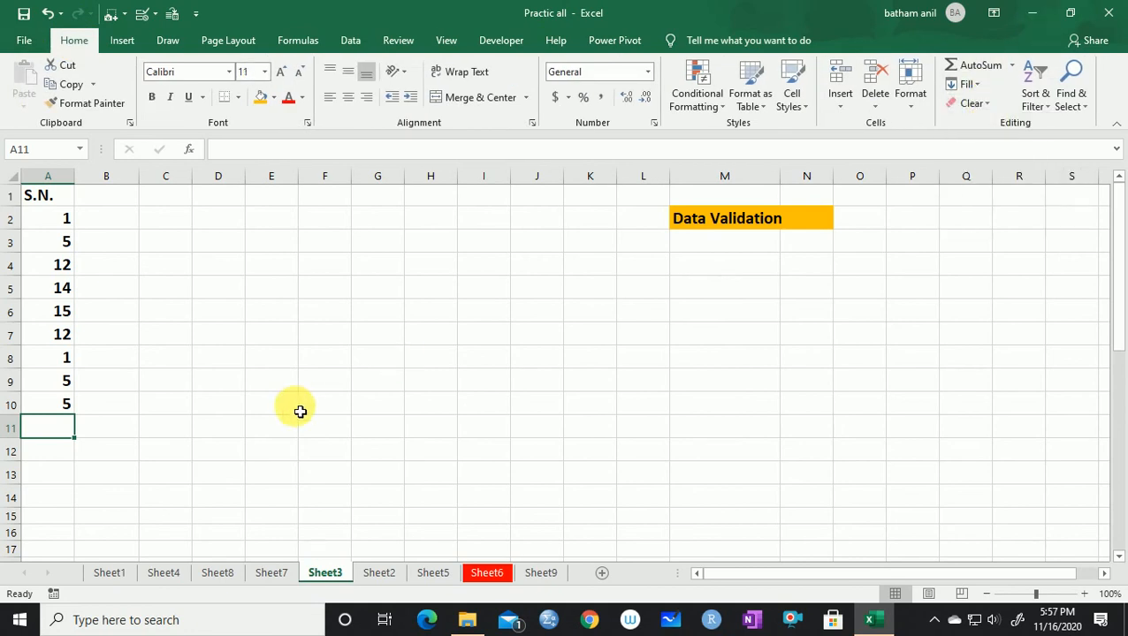
Test that the restriction is gone by entering 54 in cell A11
left_click(415, 379)
left_click(51, 427)
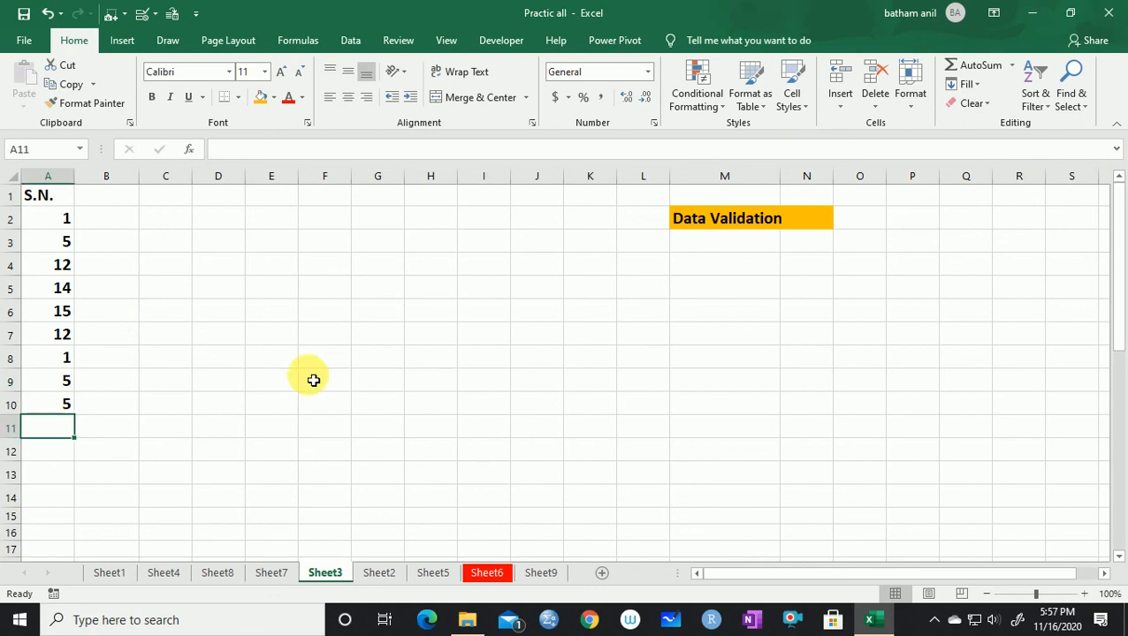
type("54")
left_click(403, 359)
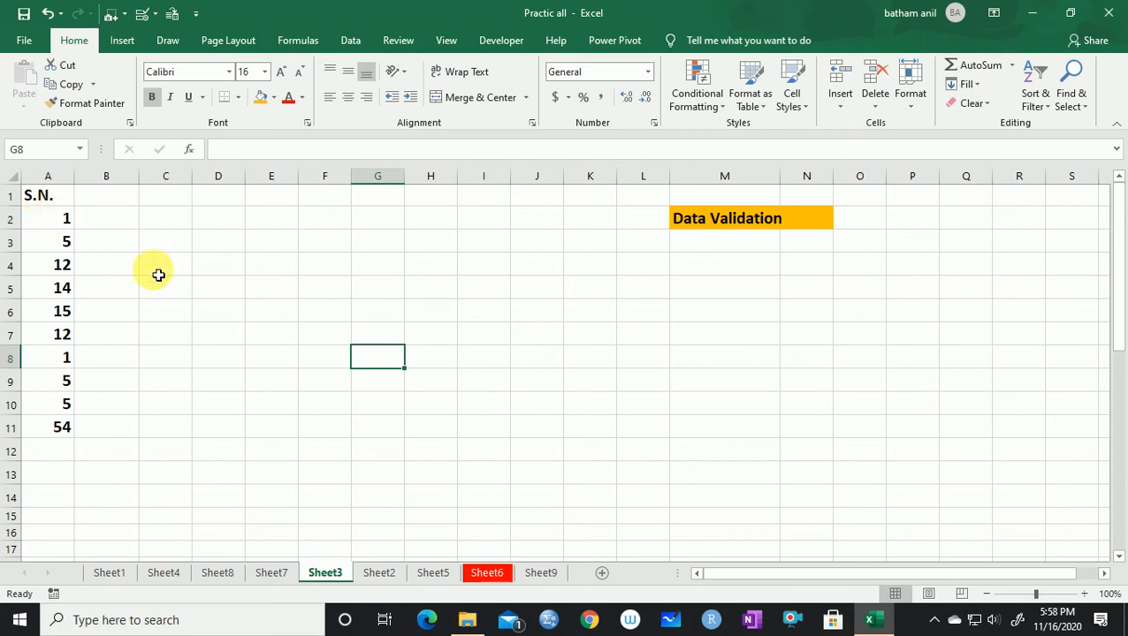
left_click(415, 311)
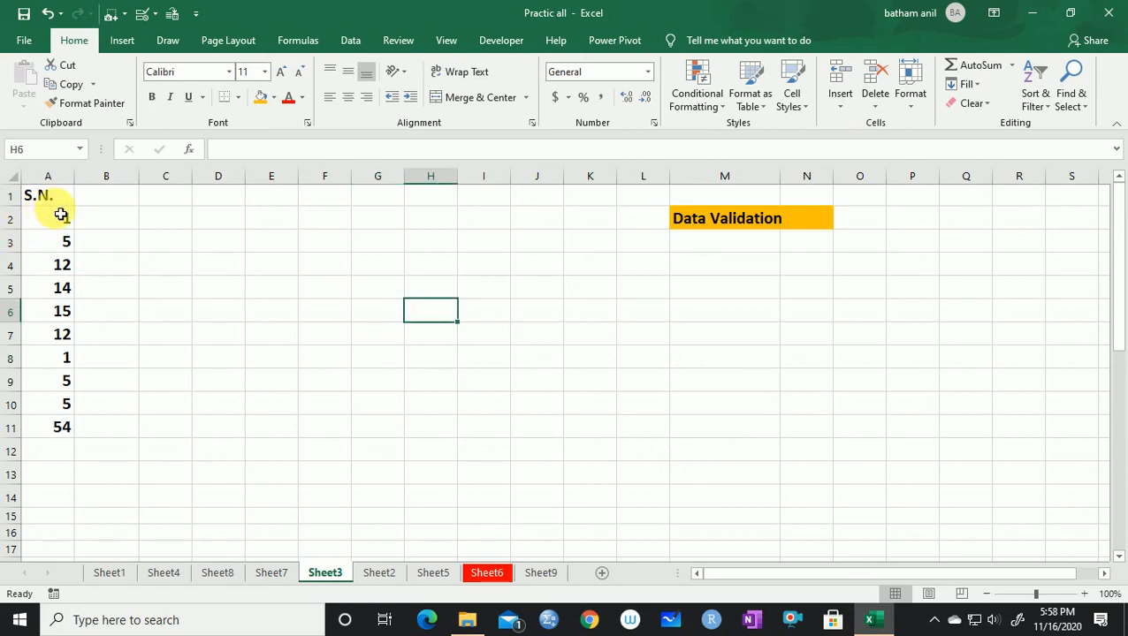
left_click_drag(65, 218, 62, 405)
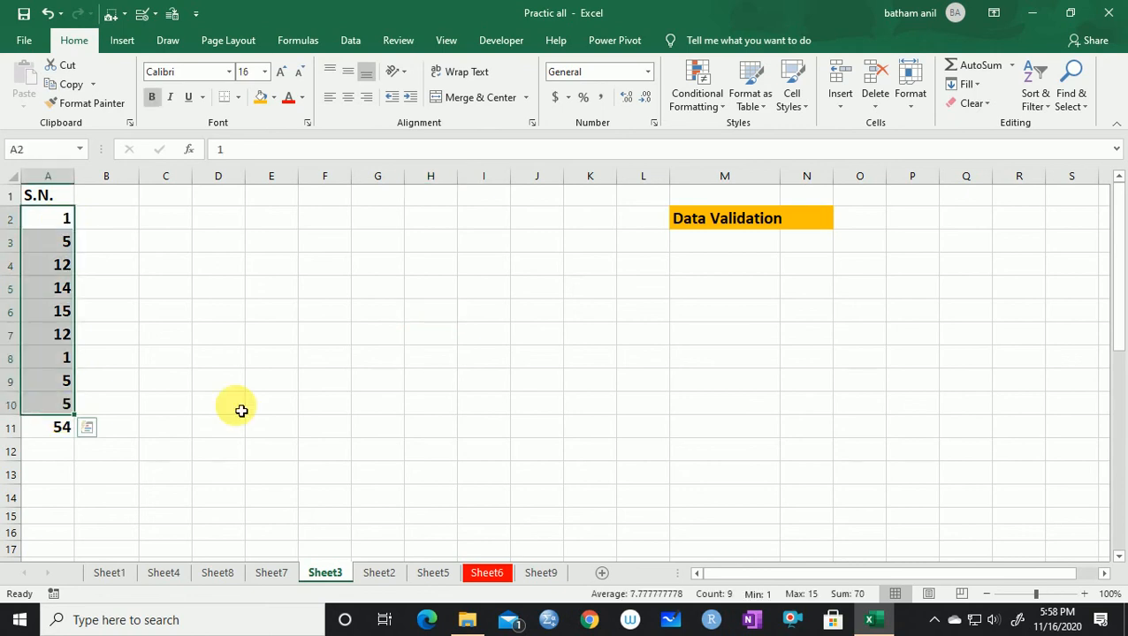
left_click(241, 411)
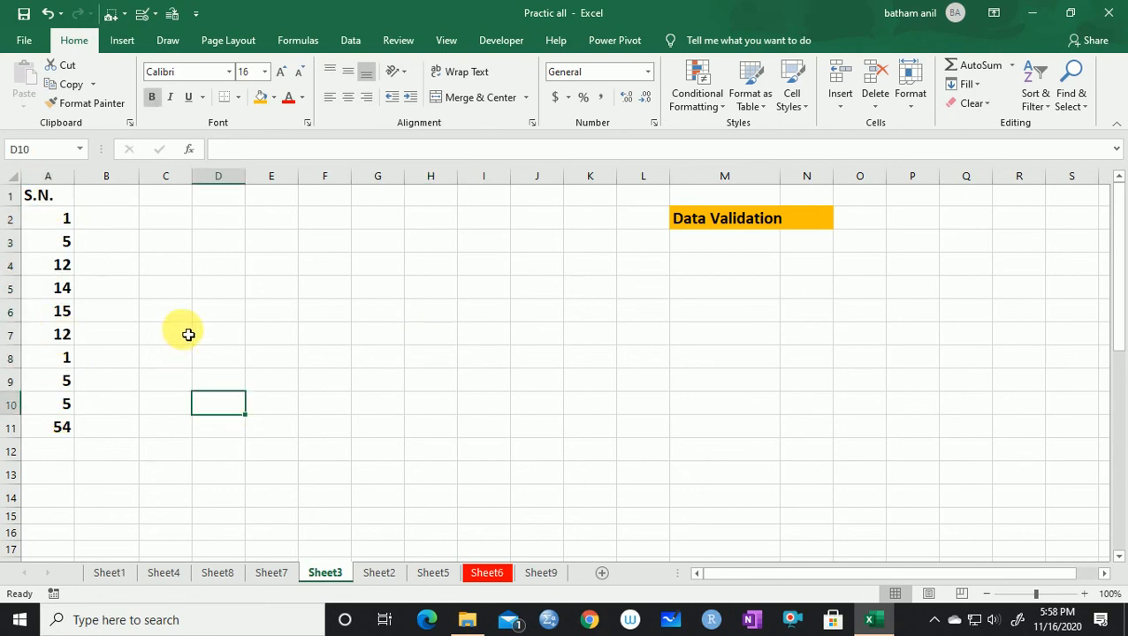
left_click(438, 339)
left_click(220, 319)
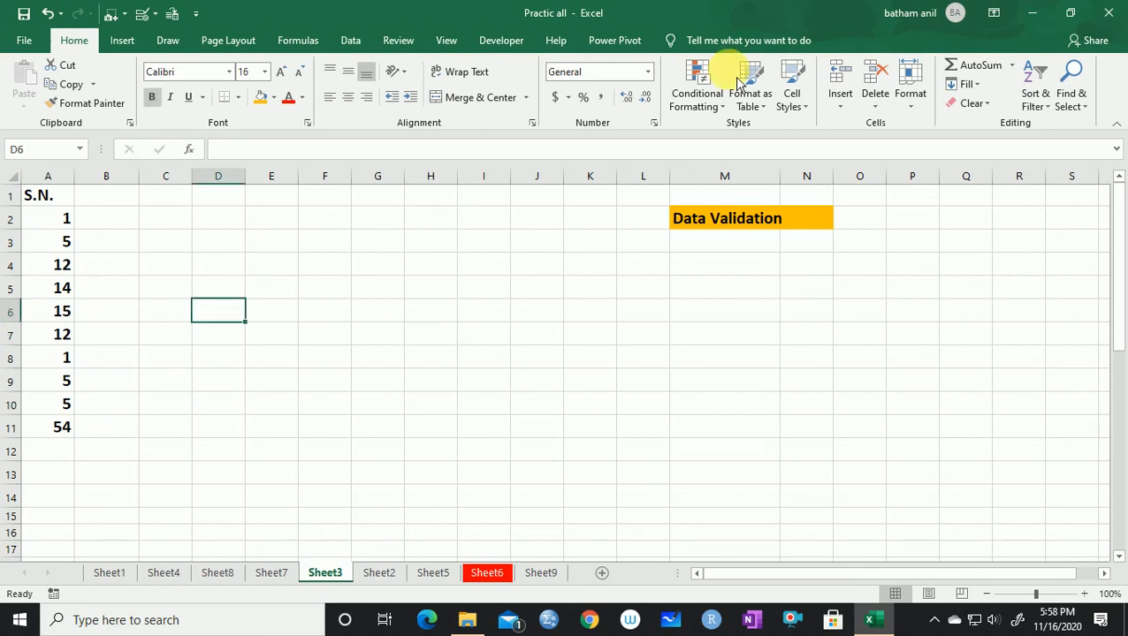
Examine the value types that data validation can allow, then close its settings without applying any rule
left_click(359, 48)
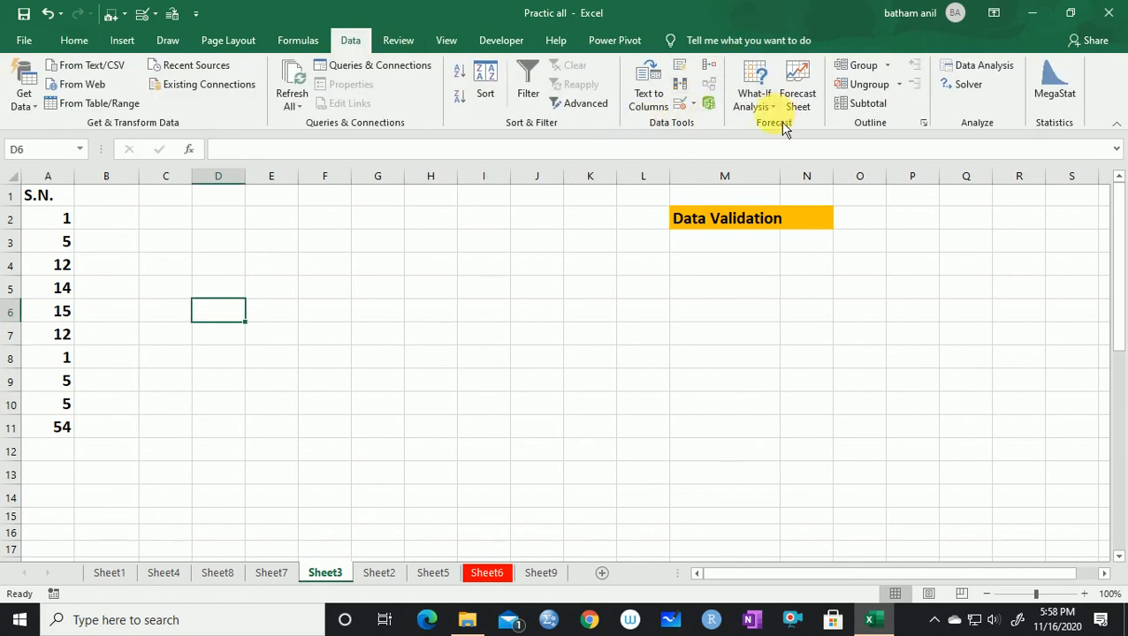
left_click(693, 104)
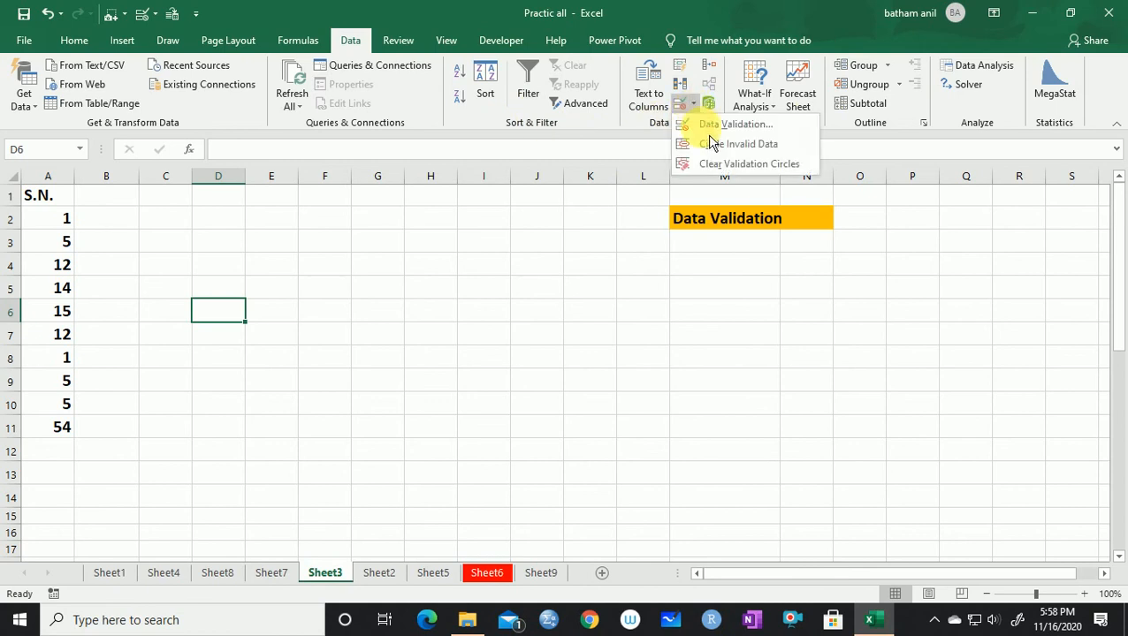
left_click(720, 134)
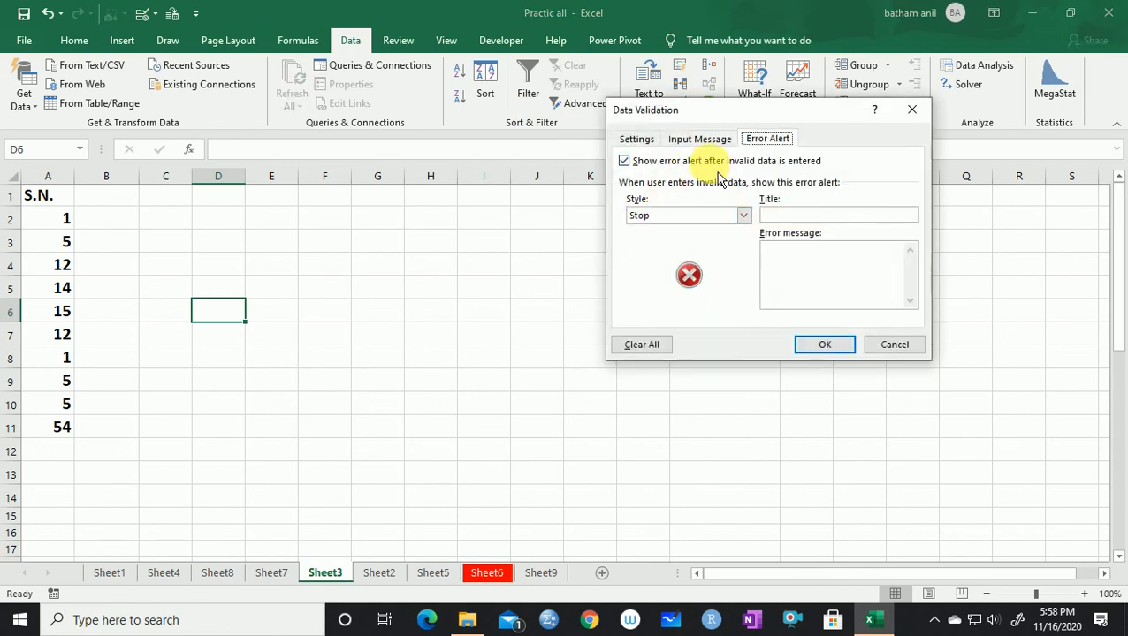
left_click(635, 140)
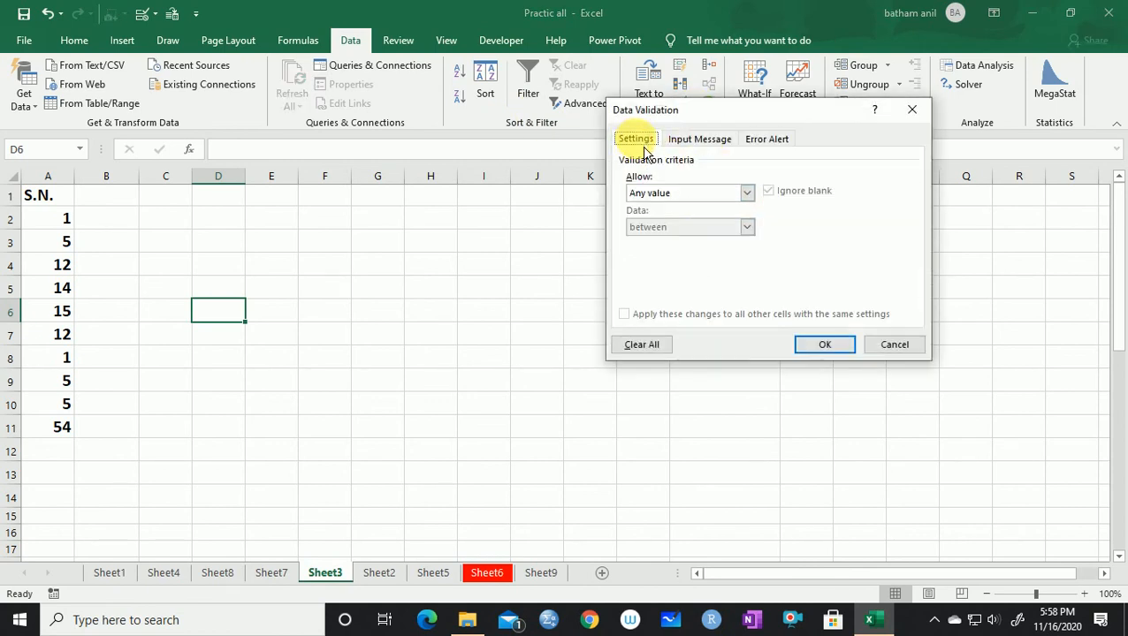
left_click(746, 195)
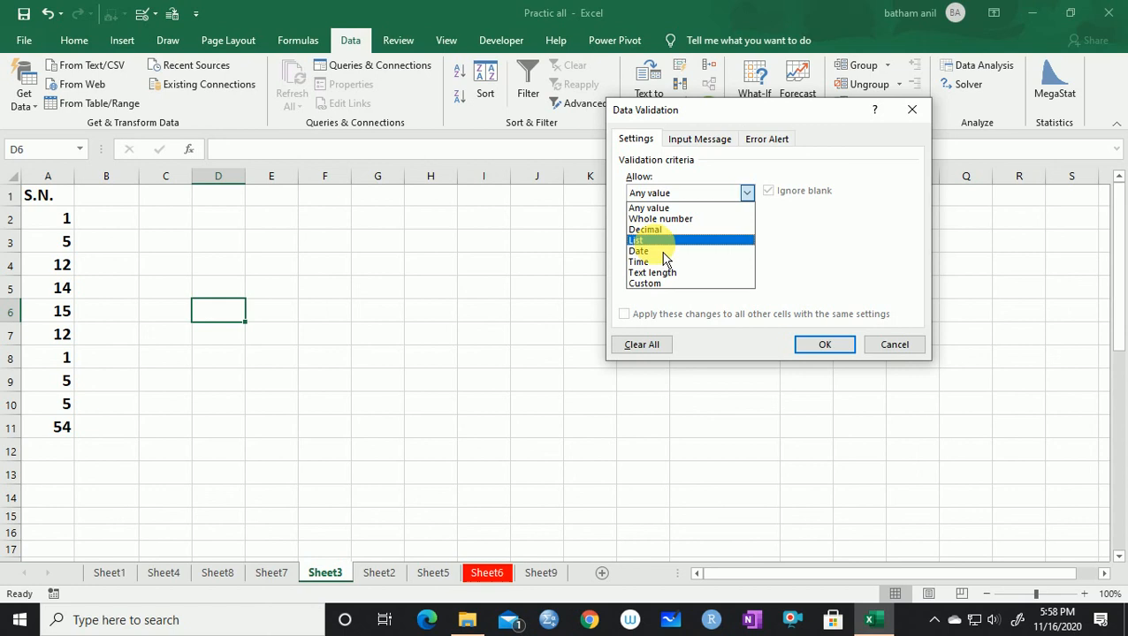
left_click(914, 111)
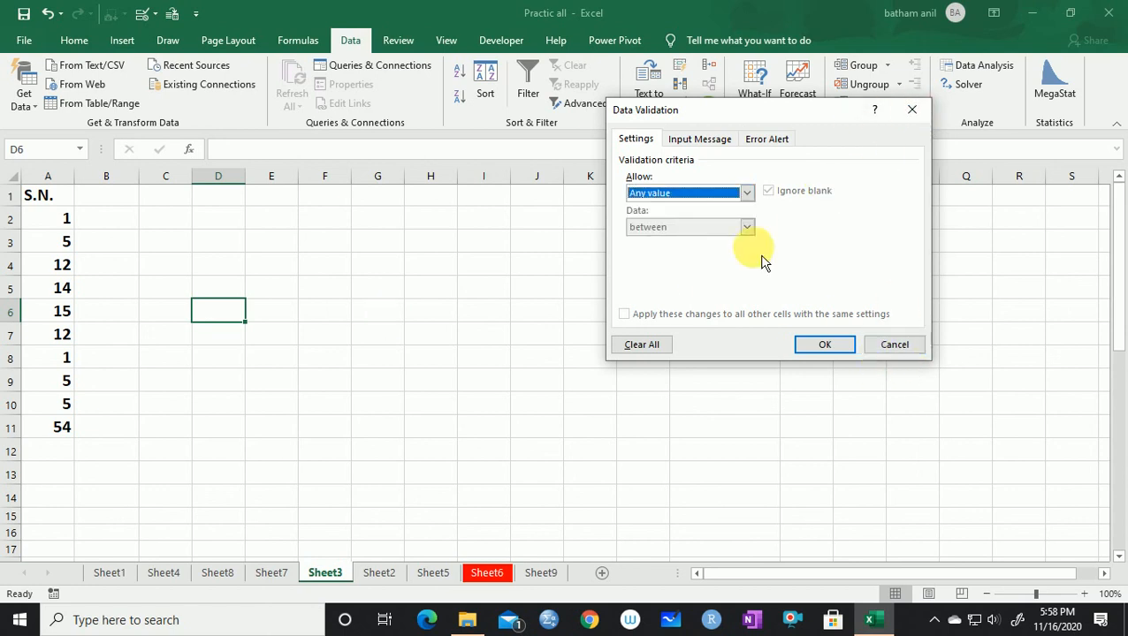
left_click(911, 110)
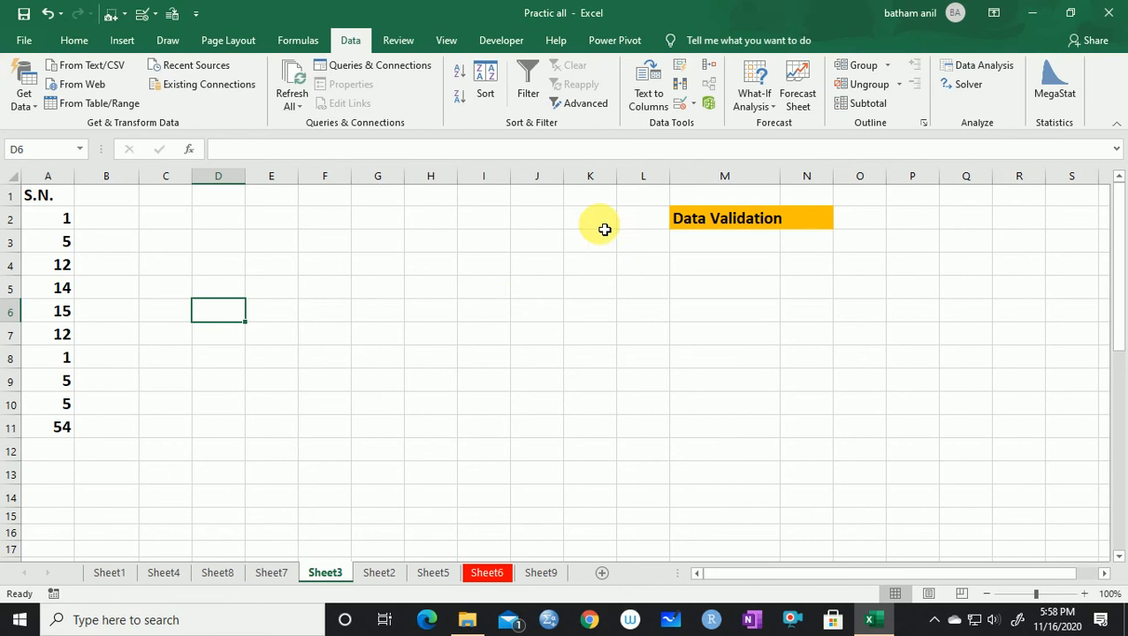
Enter the heading "City name" in cell B1 and fit column B's width to it
left_click(541, 225)
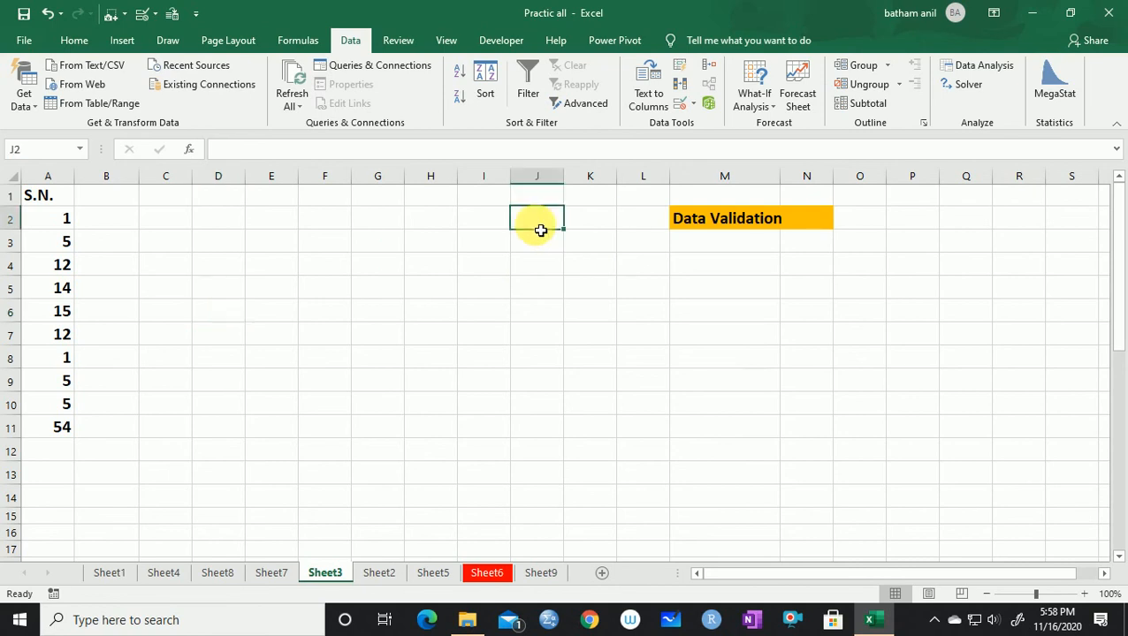
left_click(108, 198)
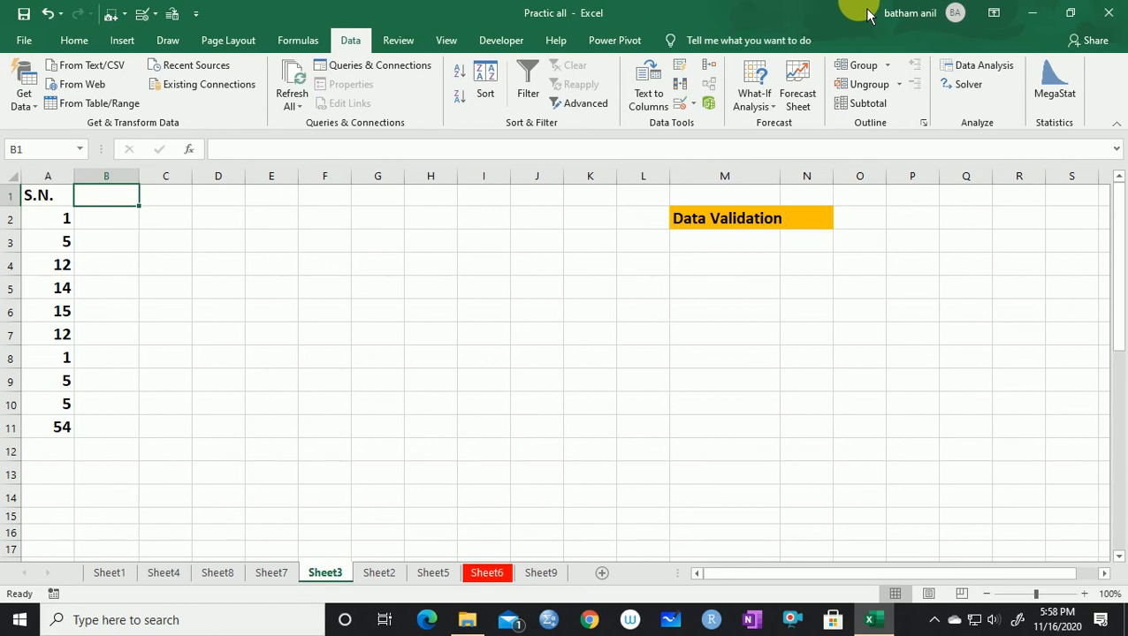
type("City name")
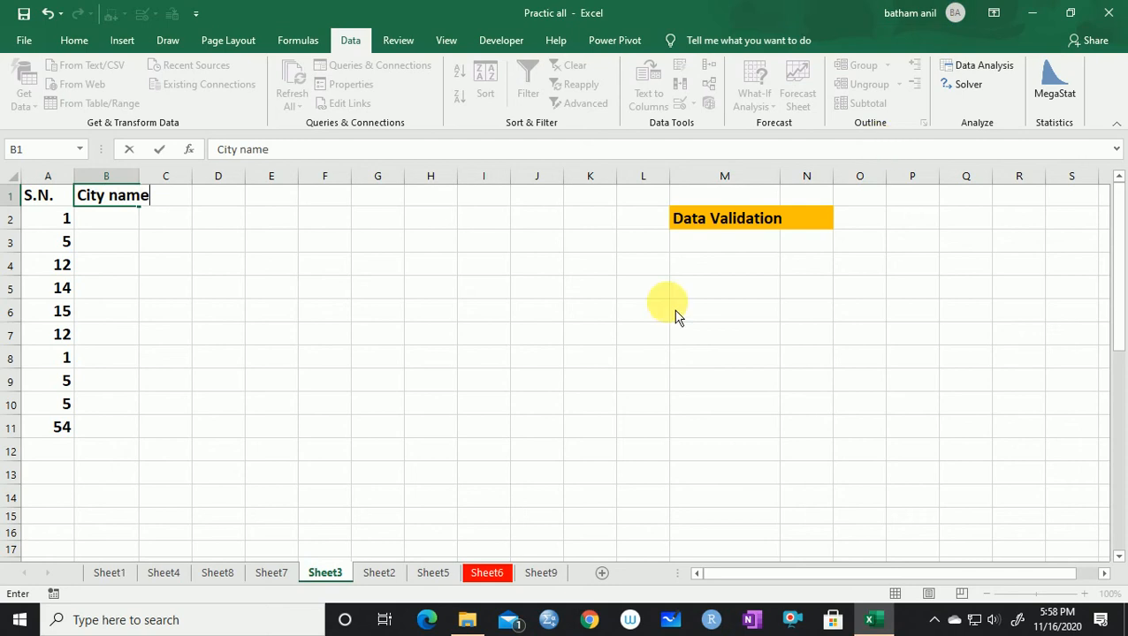
left_click(548, 355)
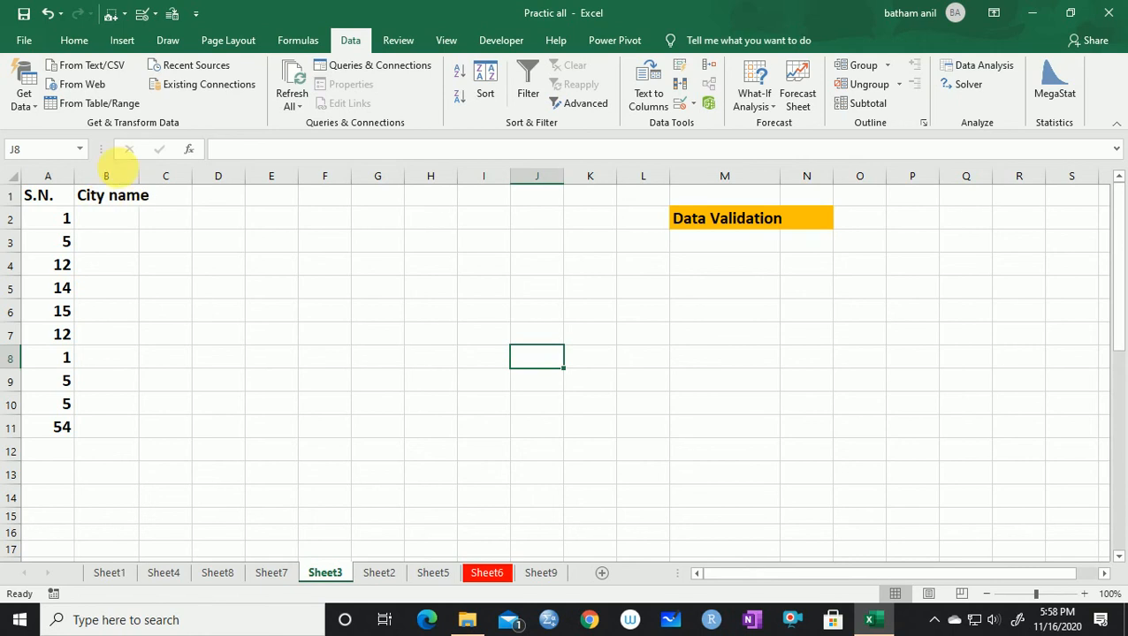
double_click(146, 184)
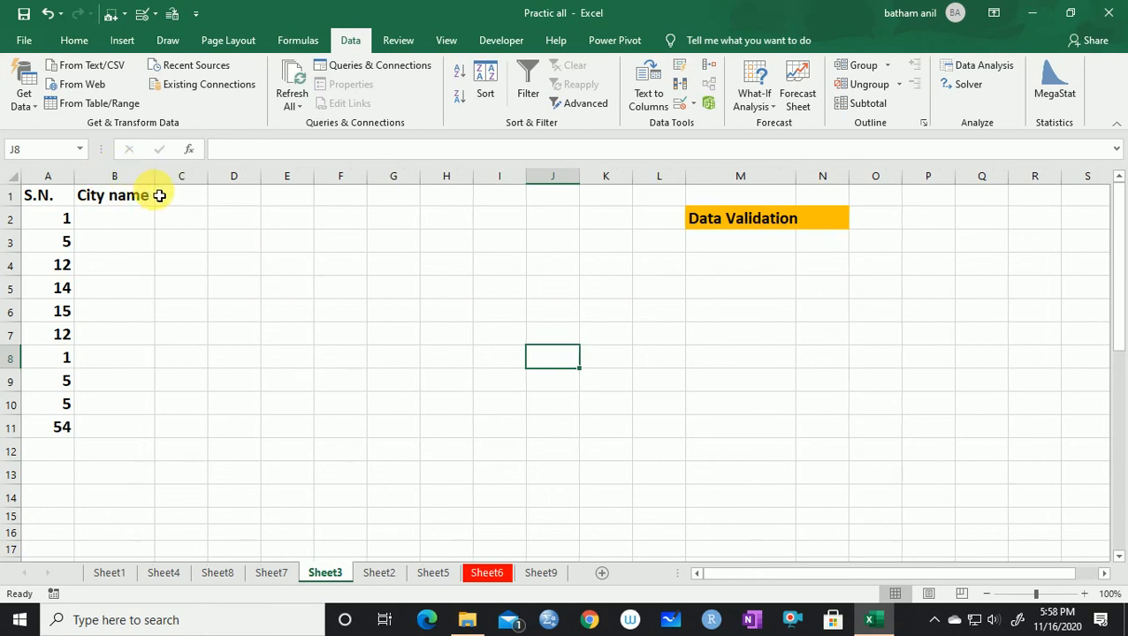
List Lucknow, Kanpur, City and Bareli in cells J2 to J5
left_click(548, 222)
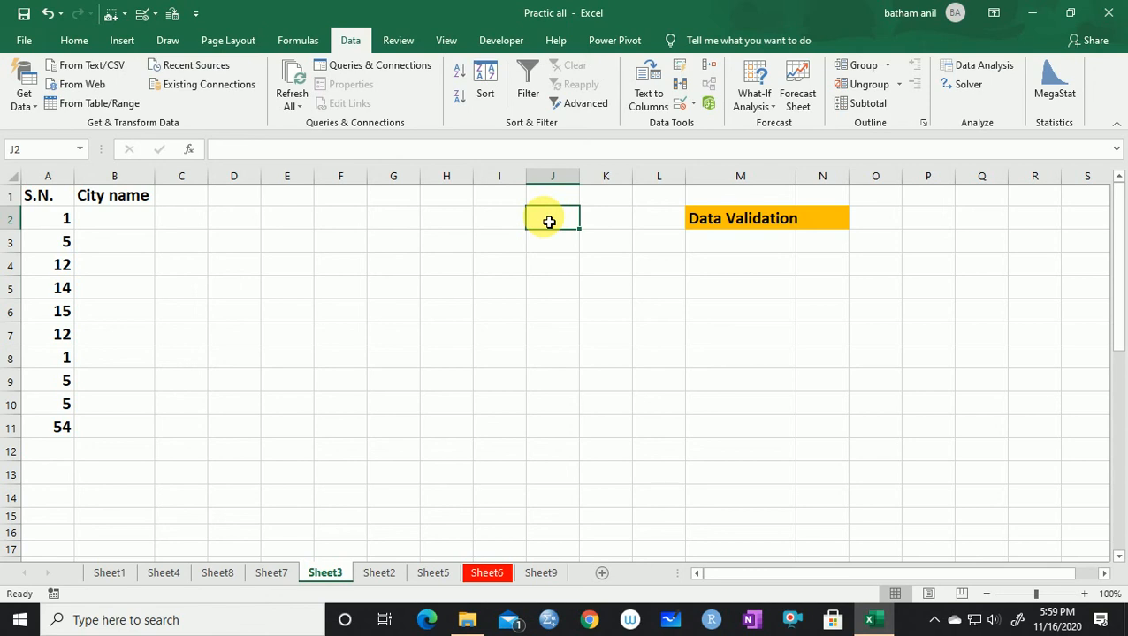
type("Luckn")
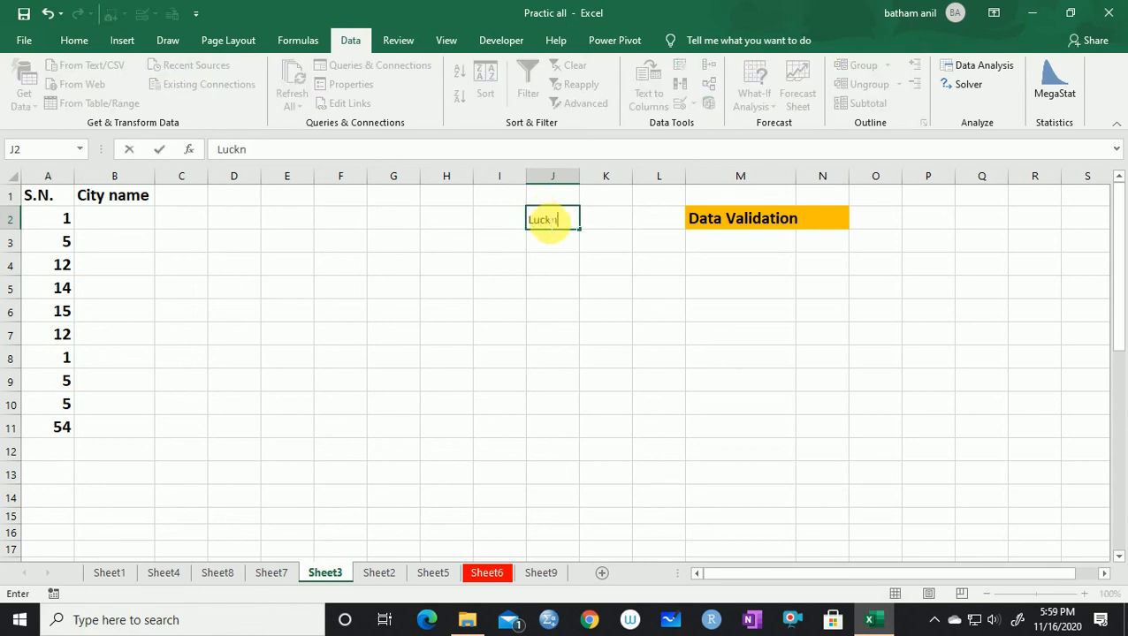
type("ow")
key("Return")
type("Kanpur")
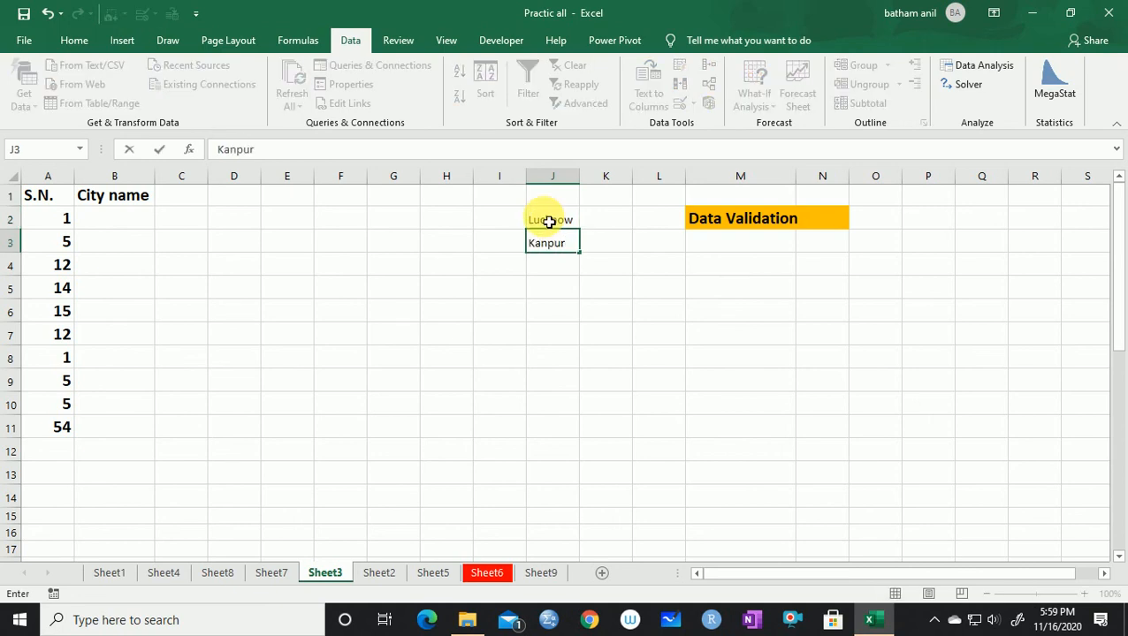
key("Return")
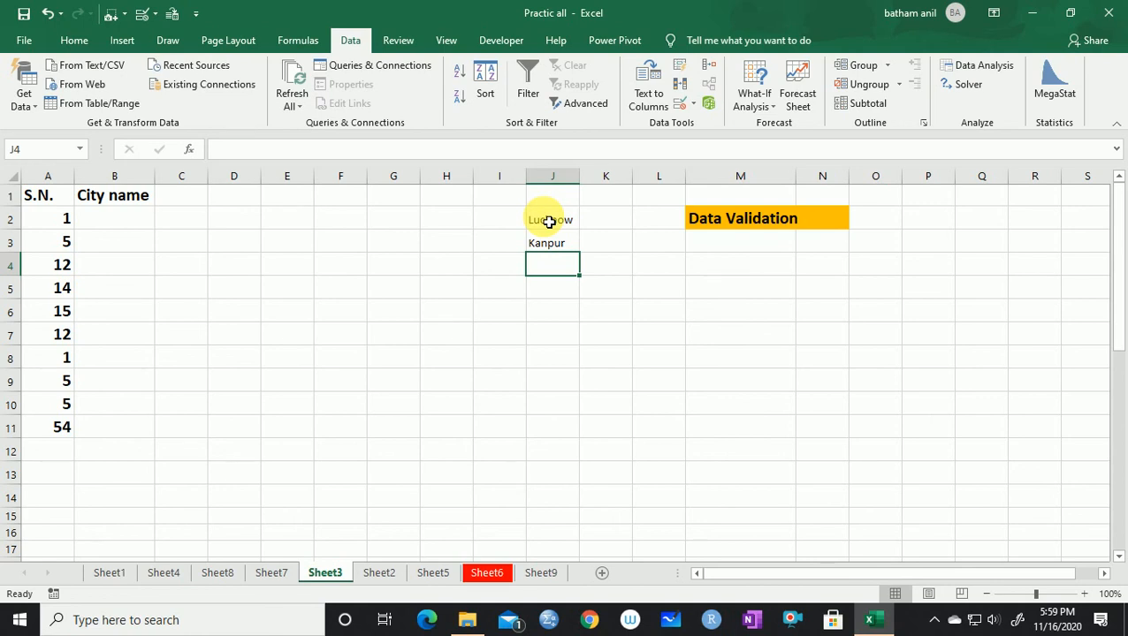
type("A")
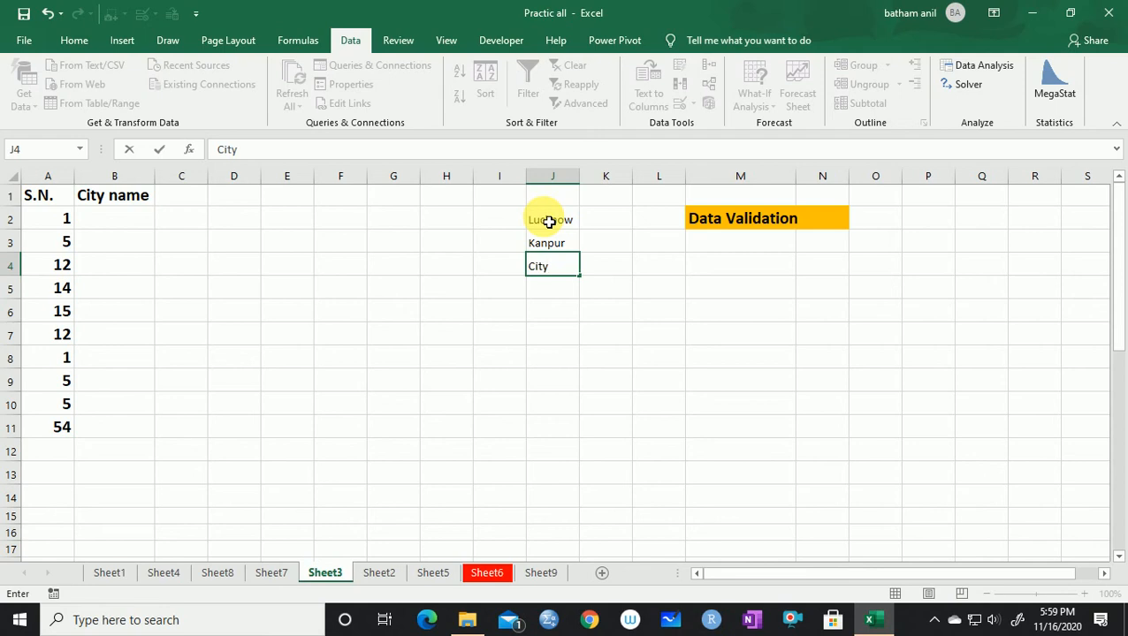
key("Return")
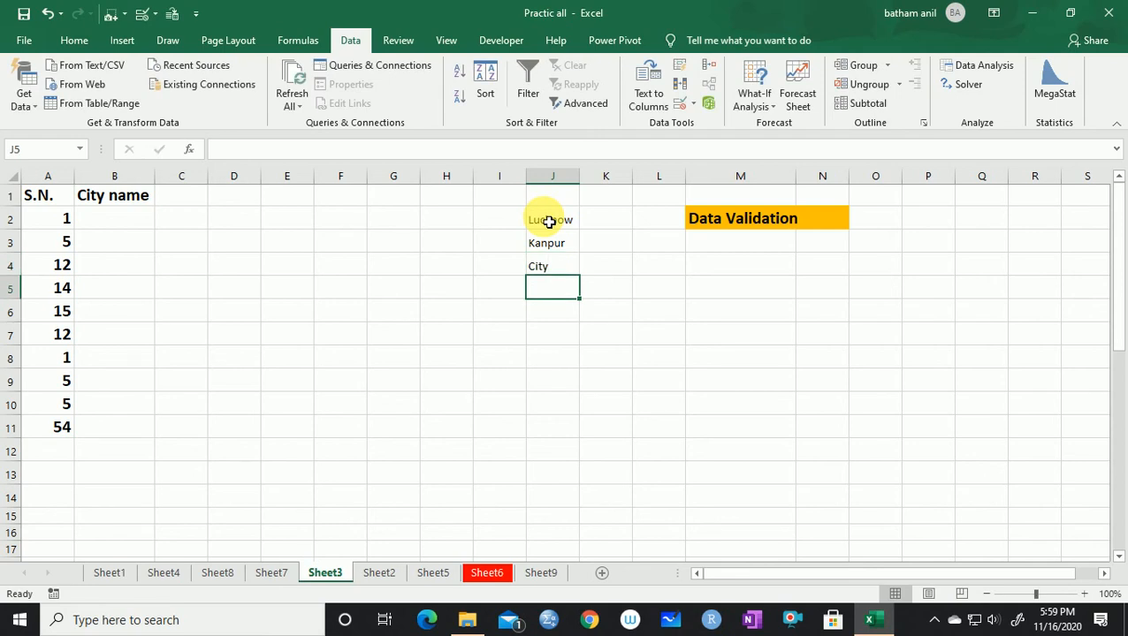
type("Bareli")
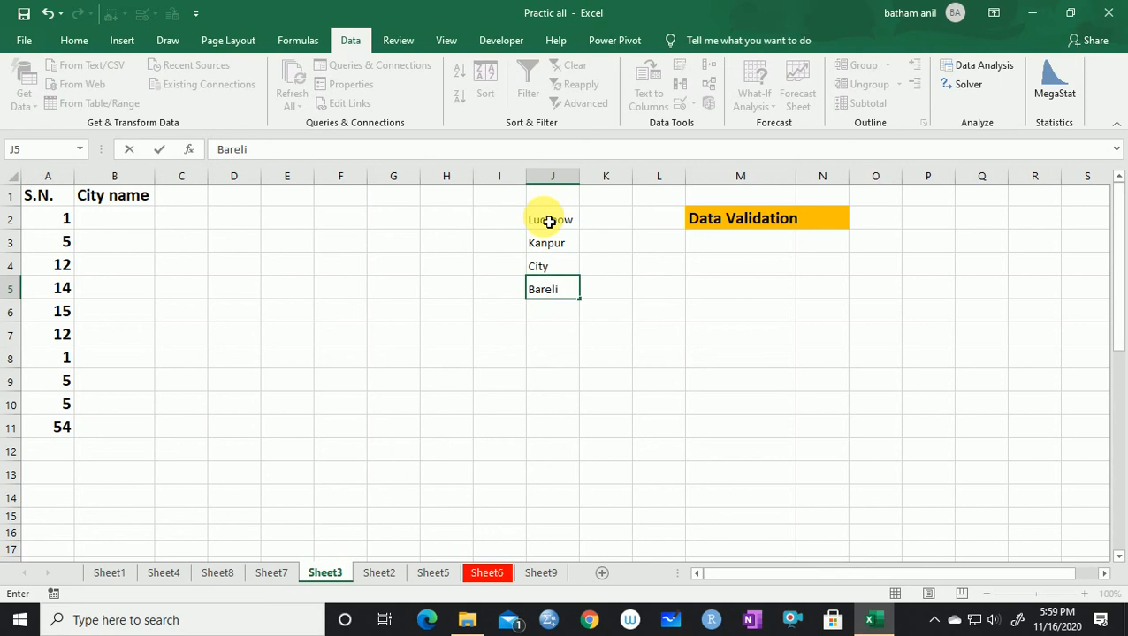
key("Return")
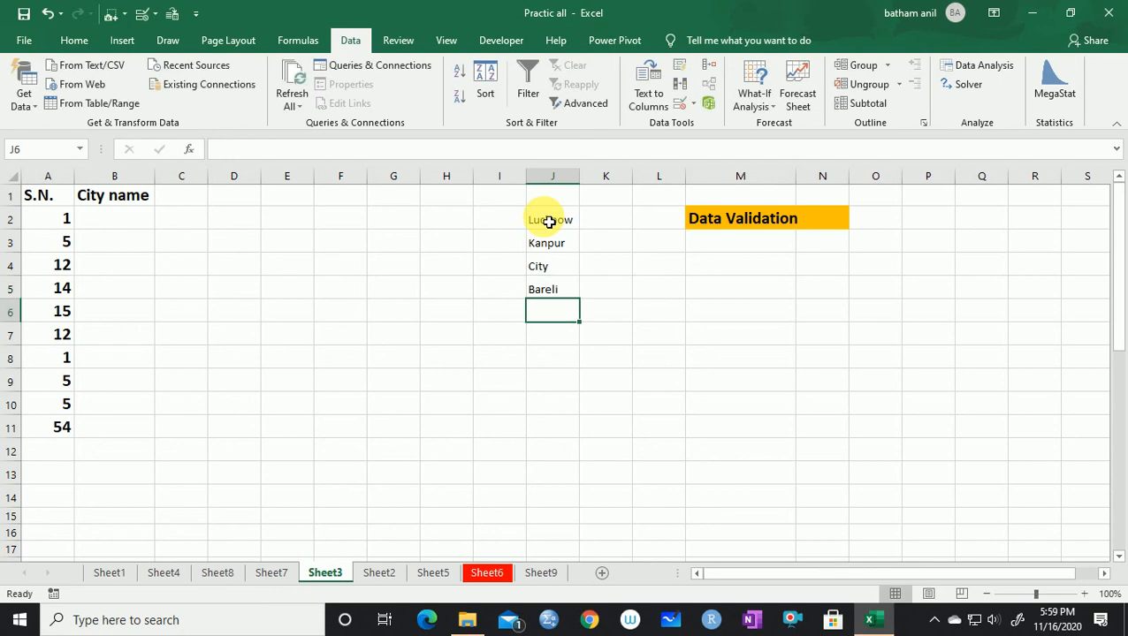
Replace the entry in cell J5 with "Moti nagar" and widen column J to fit it
key("Up")
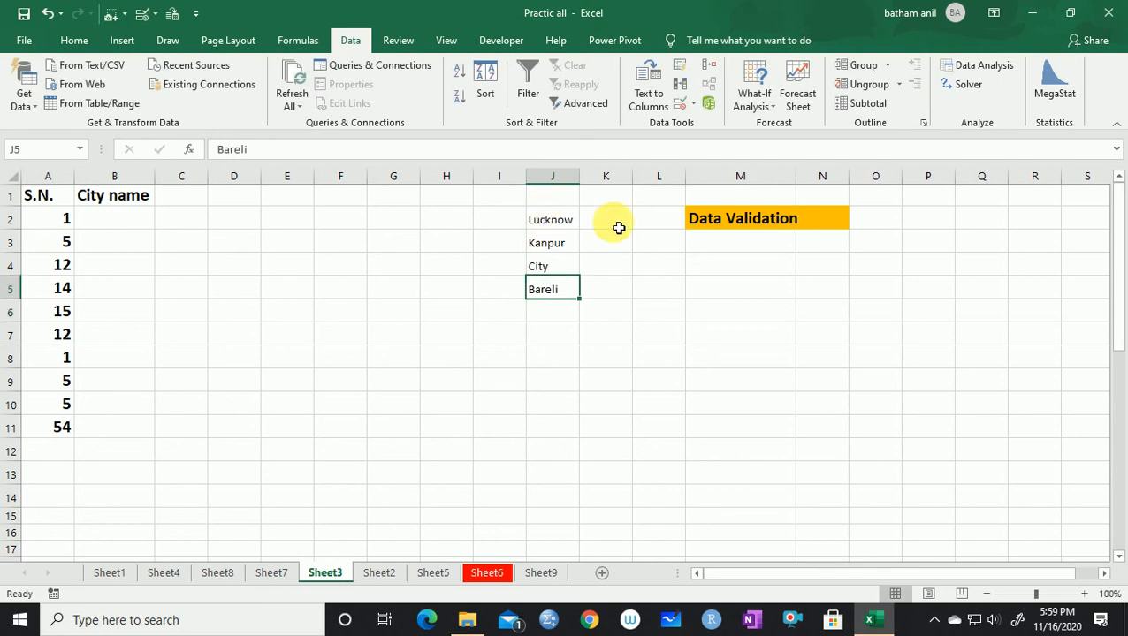
key("BackSpace")
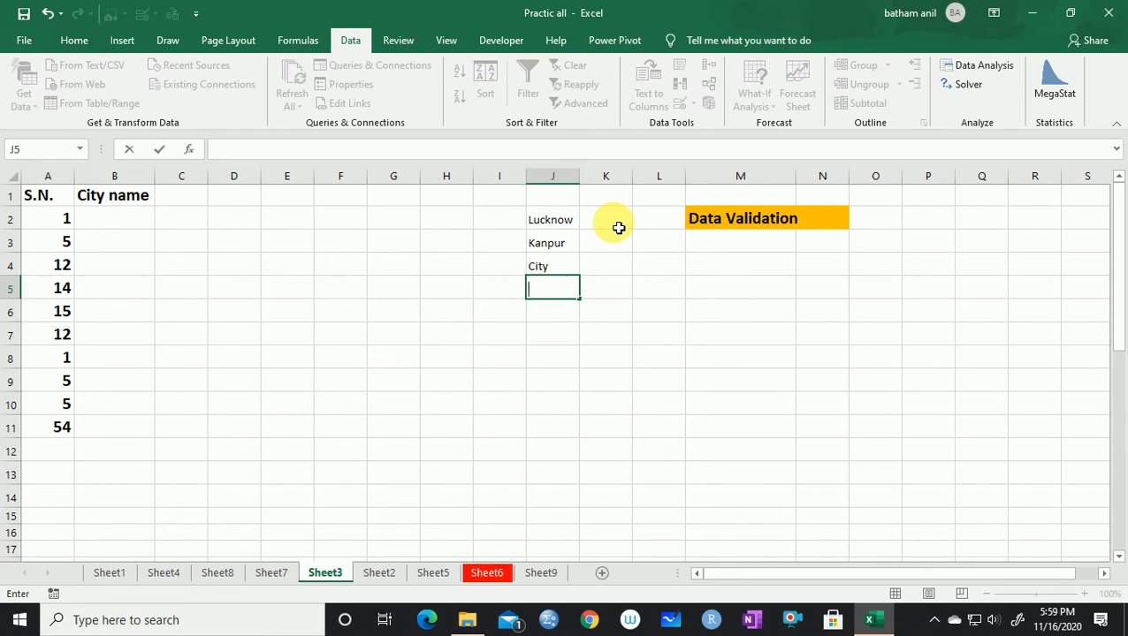
type("moti nagar")
left_click(591, 380)
double_click(555, 300)
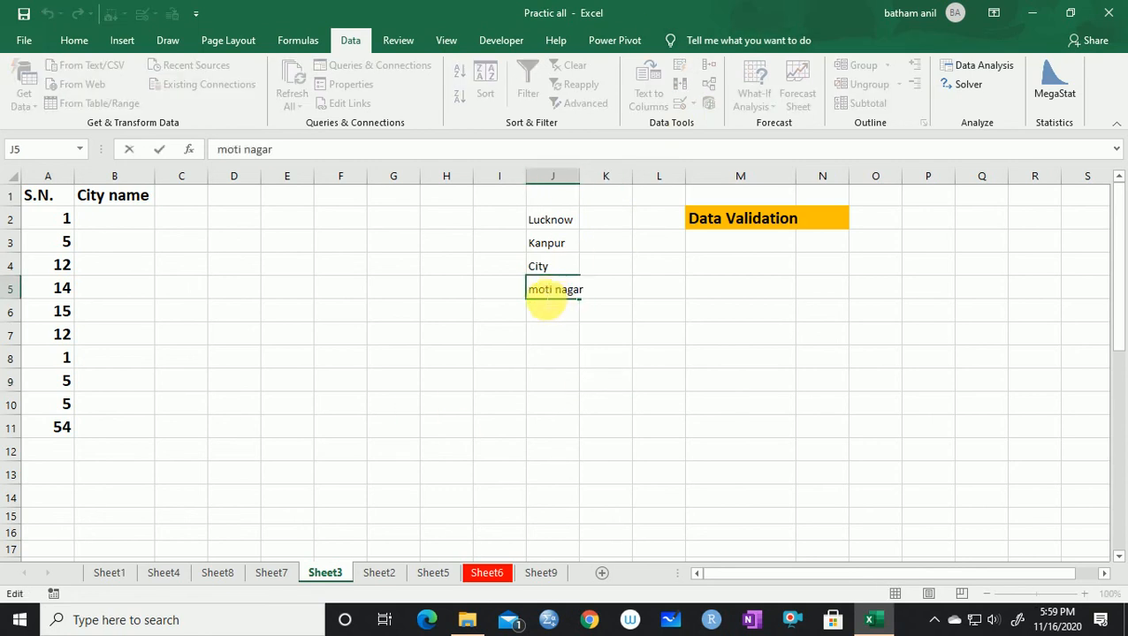
key("BackSpace")
type("M")
key("ctrl+Return")
left_click(614, 328)
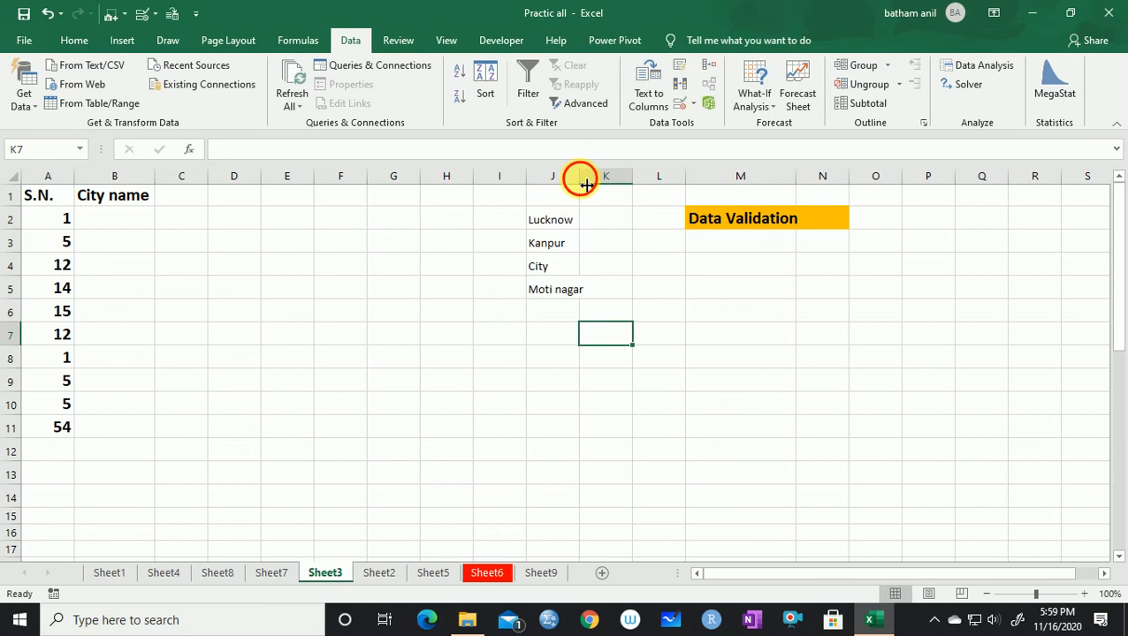
left_click_drag(579, 176, 586, 175)
Set data validation in cell F14 to allow a list sourced from the city names in J2:J5
left_click(340, 495)
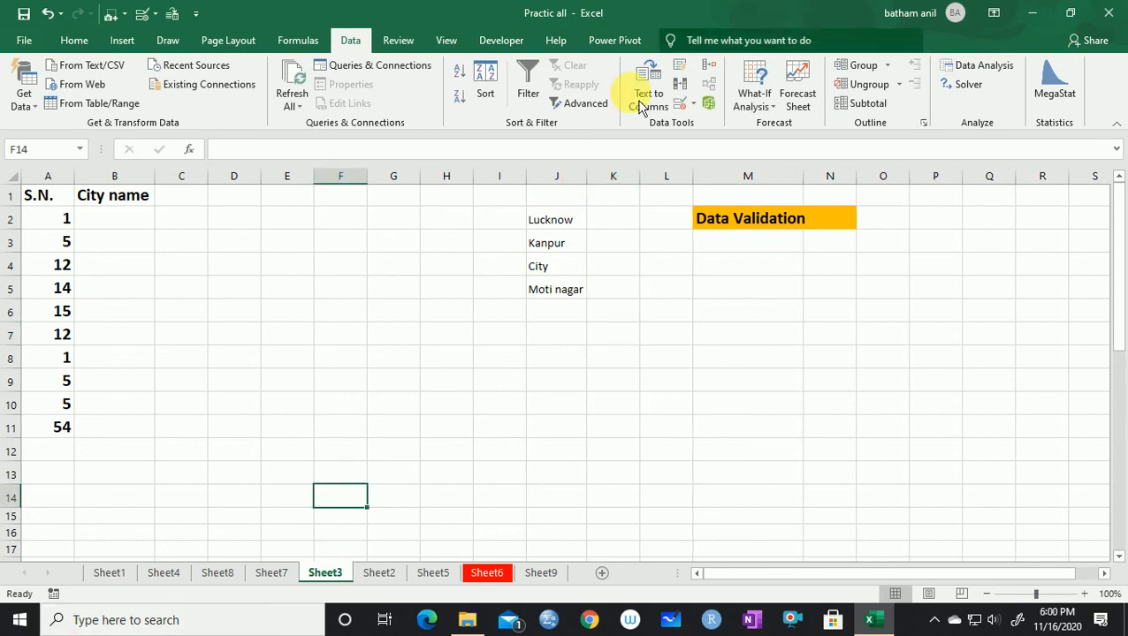
left_click(693, 105)
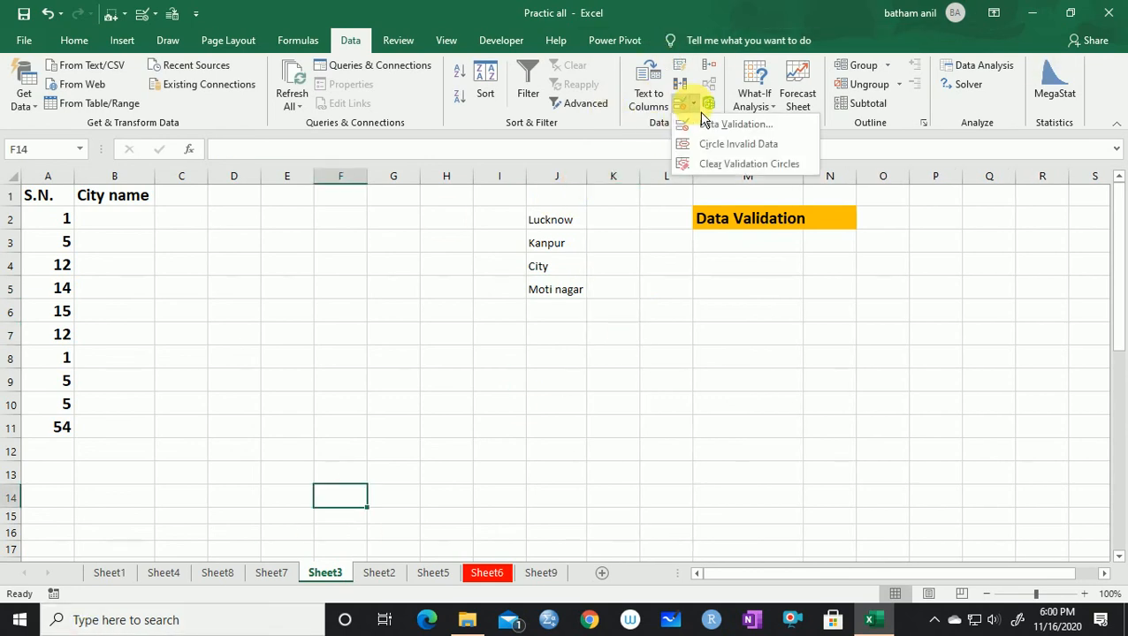
left_click(723, 133)
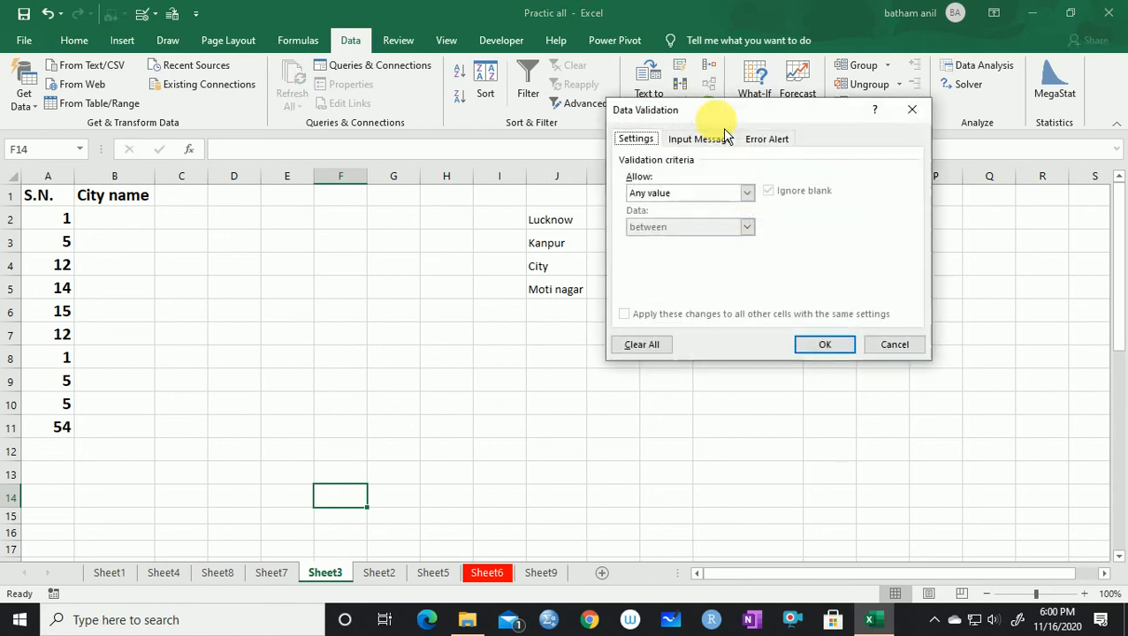
left_click(747, 194)
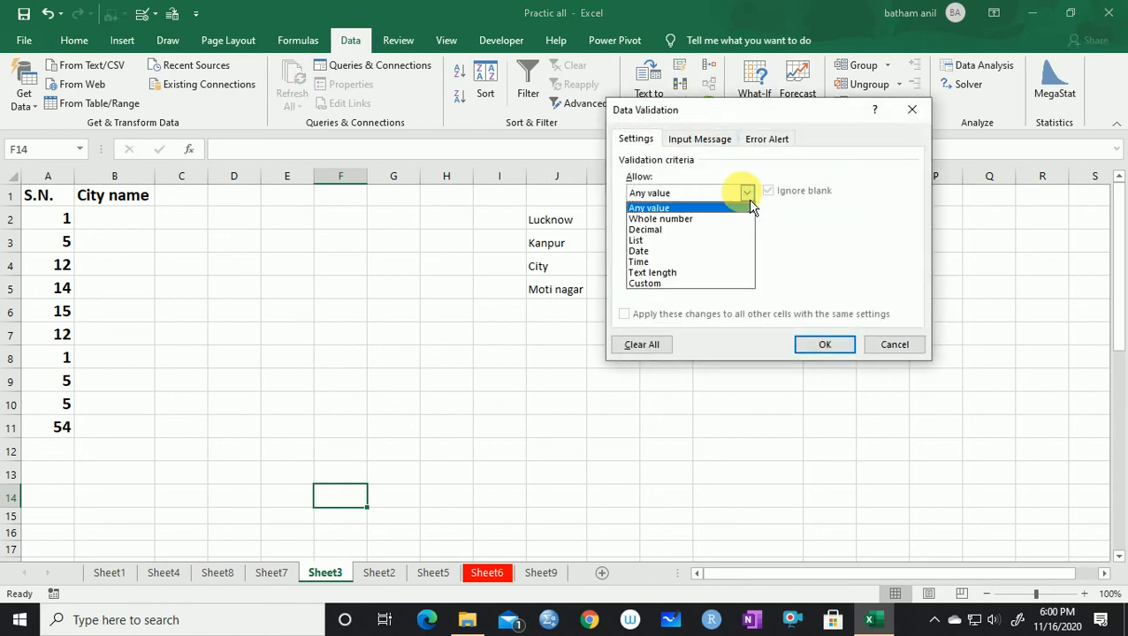
left_click(658, 240)
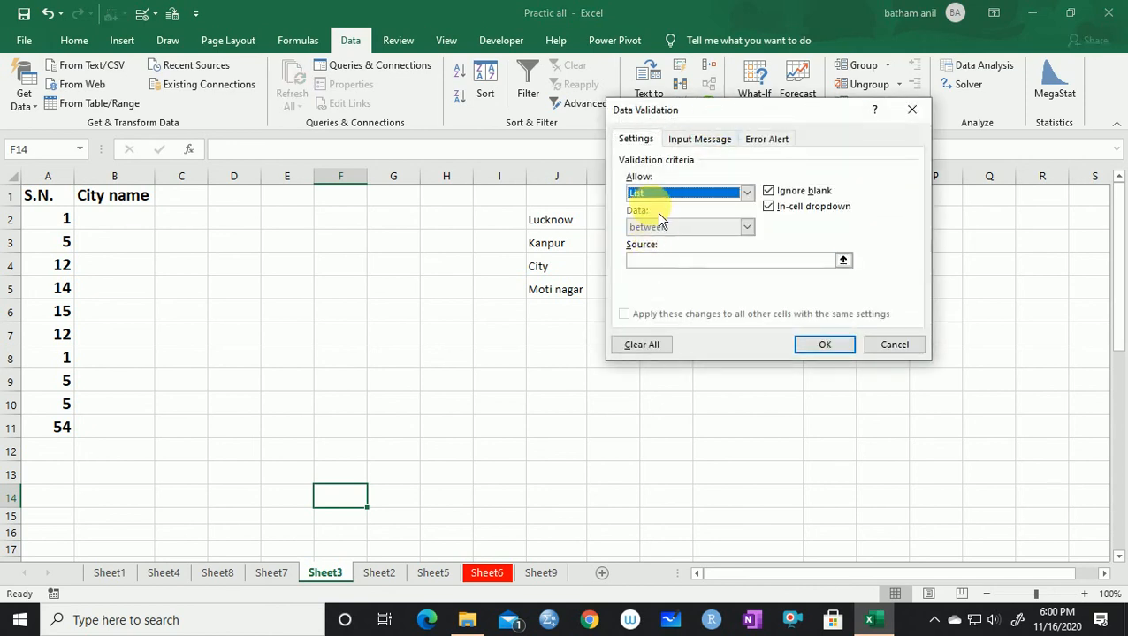
left_click(845, 264)
left_click_drag(556, 220, 561, 289)
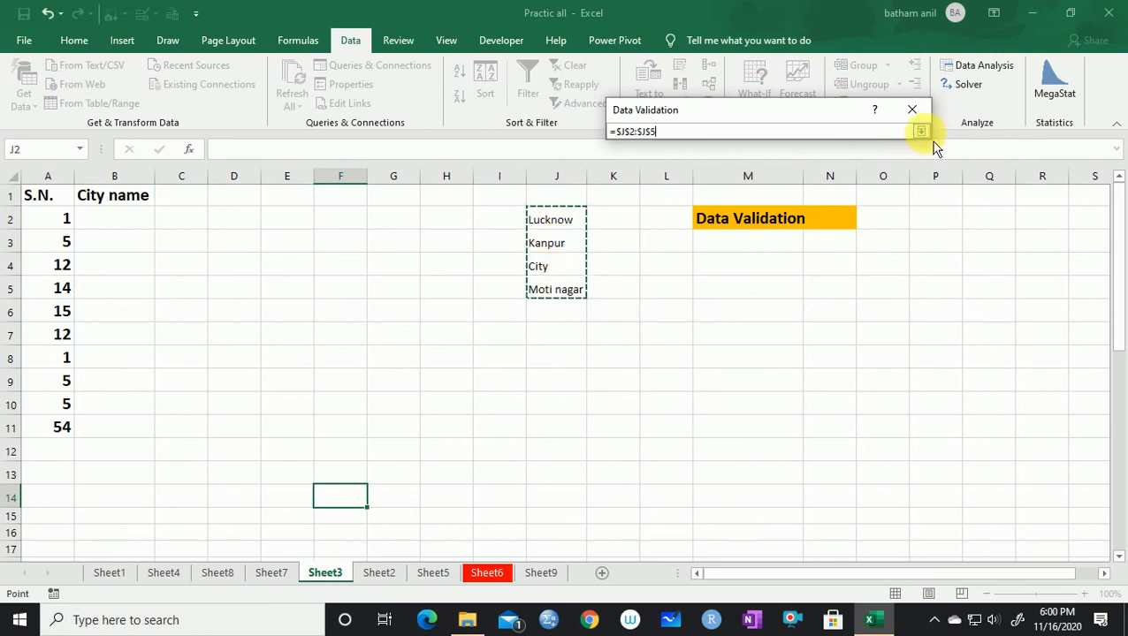
left_click(922, 133)
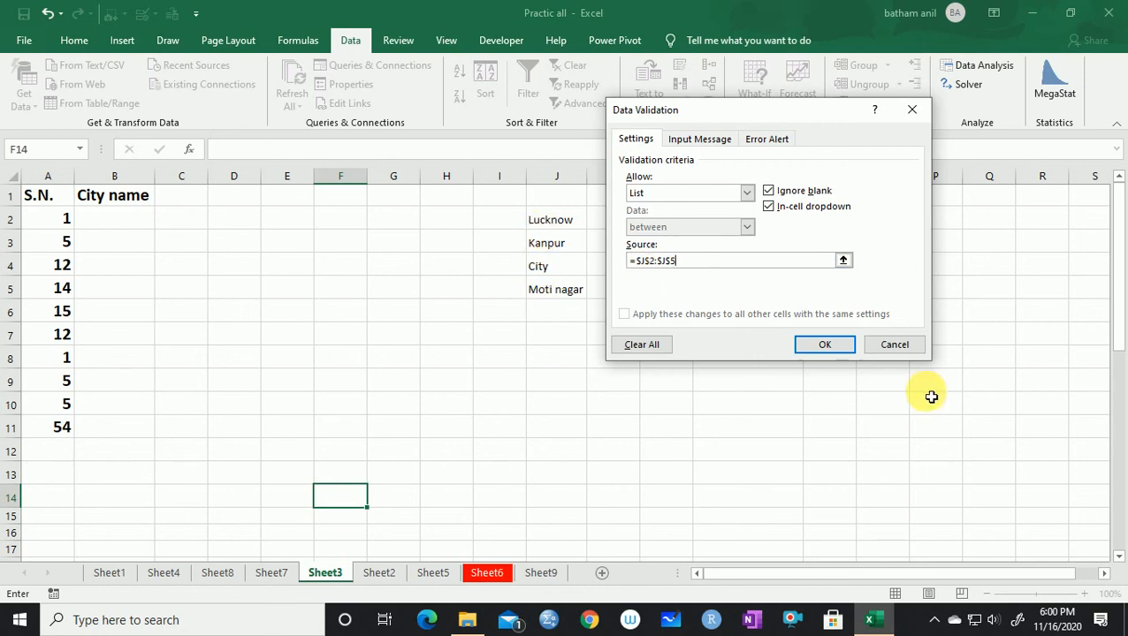
Give cell F14's validation a Stop error alert titled "alert" with the message "please fill correct city name." and apply it
left_click(774, 145)
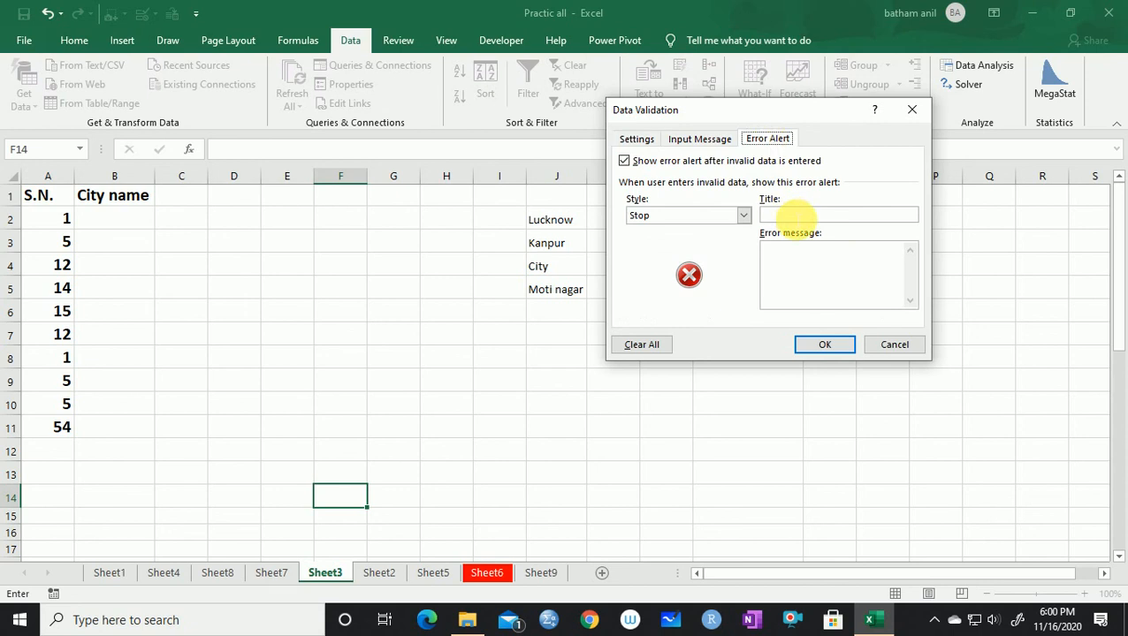
left_click(795, 213)
key("Return")
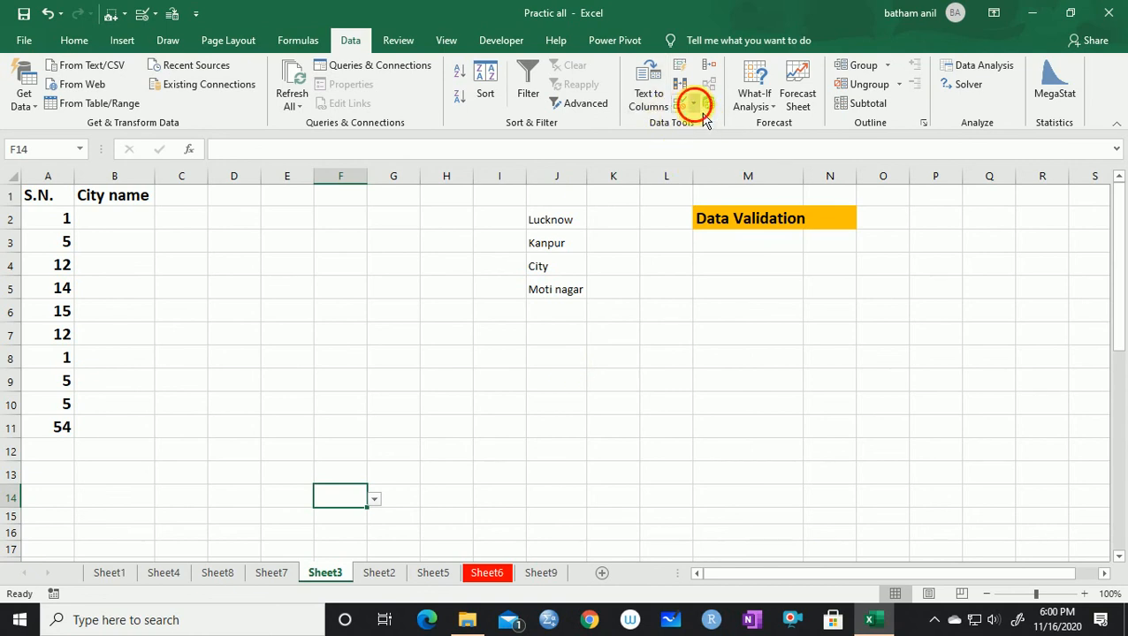
left_click(681, 105)
left_click(732, 124)
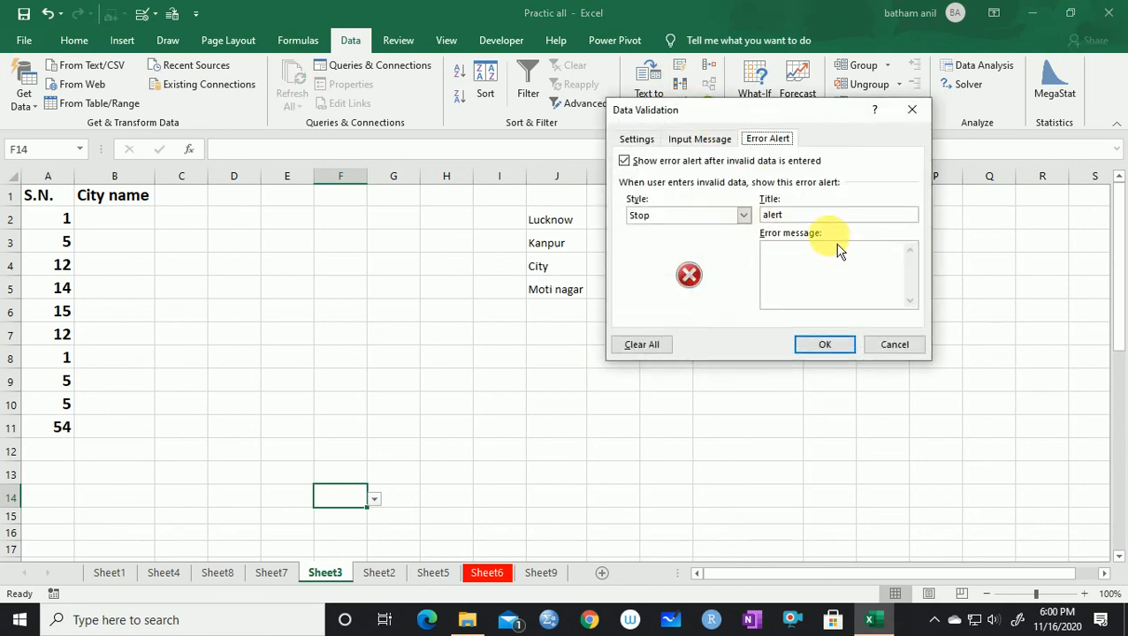
left_click(796, 258)
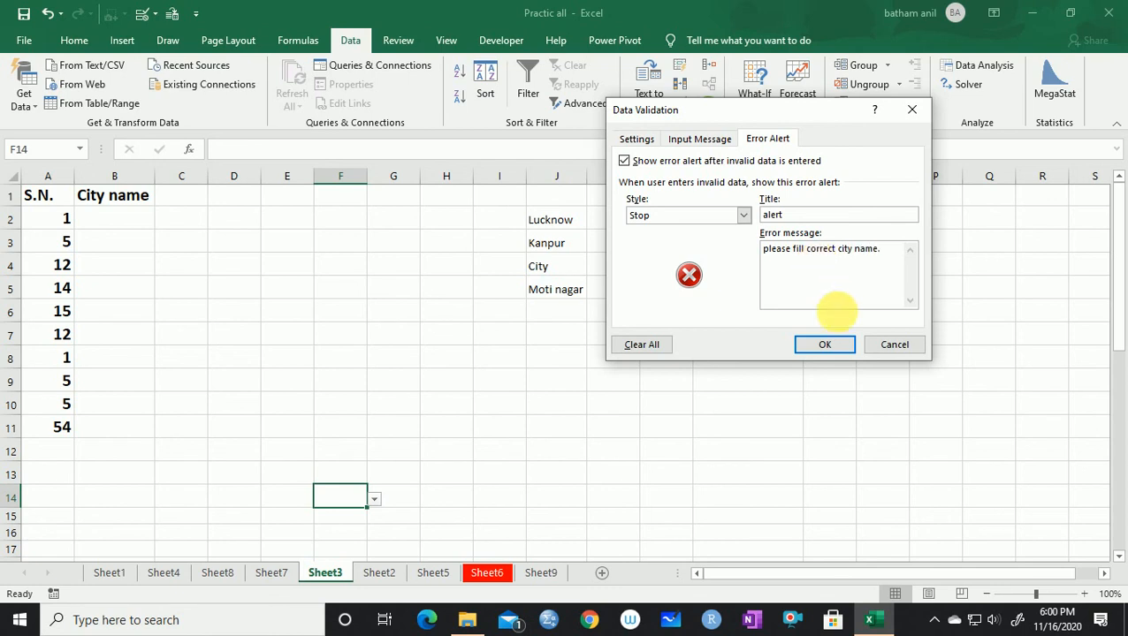
left_click(835, 352)
left_click(610, 403)
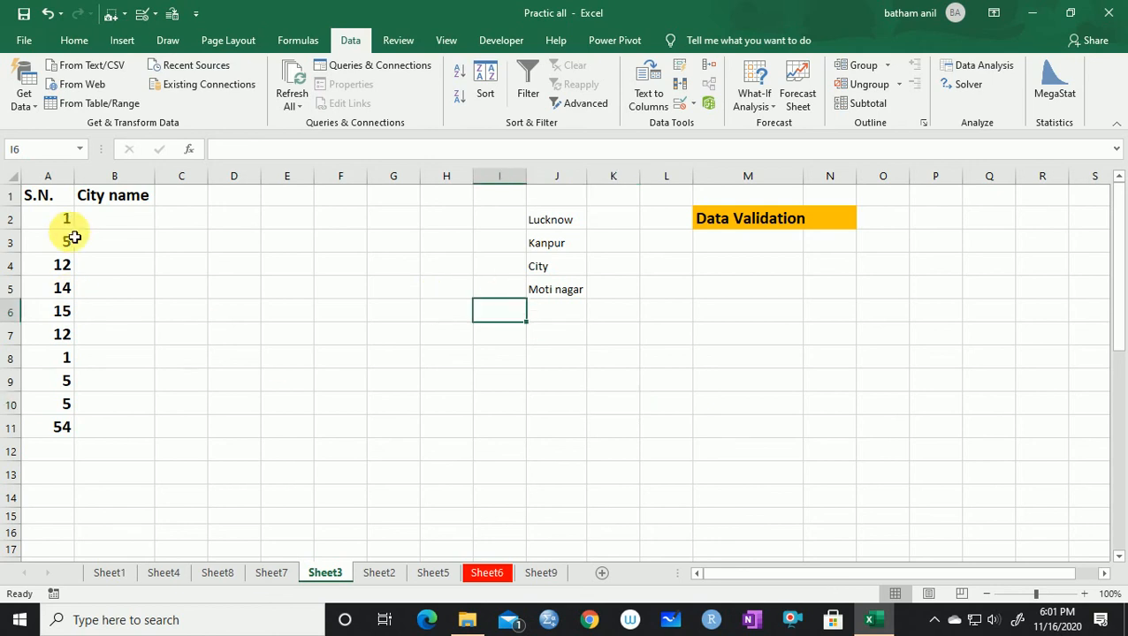
Check the empty City name cells in column B for a drop-down list
left_click(113, 219)
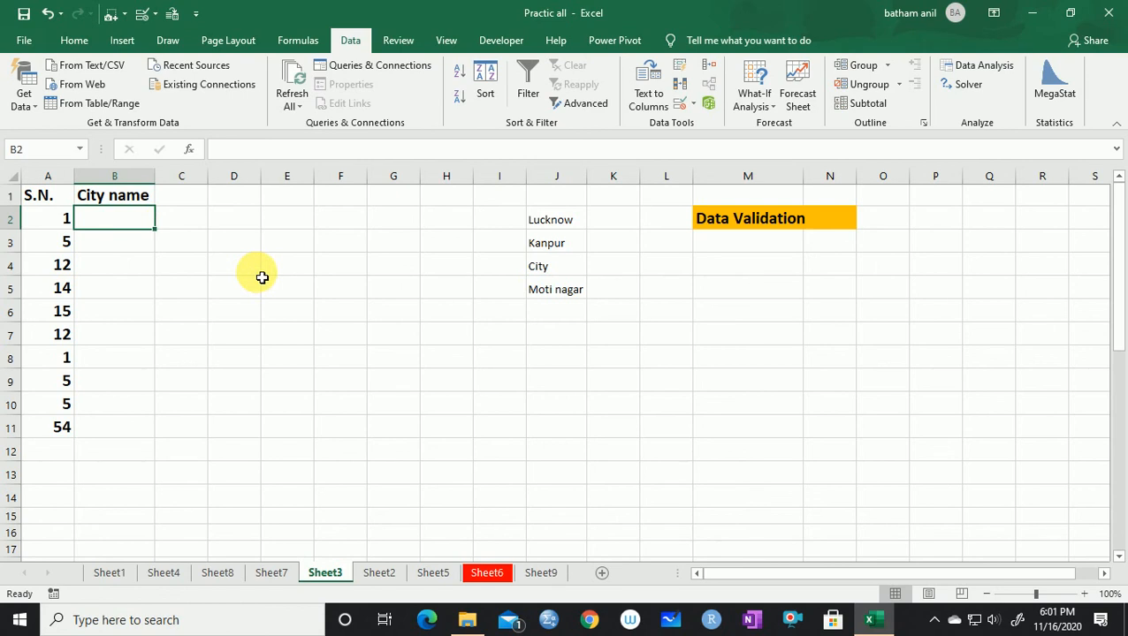
left_click(124, 262)
left_click(141, 309)
left_click(123, 226)
left_click(150, 336)
left_click(159, 350)
left_click(125, 221)
left_click(137, 312)
left_click(128, 240)
left_click(118, 219)
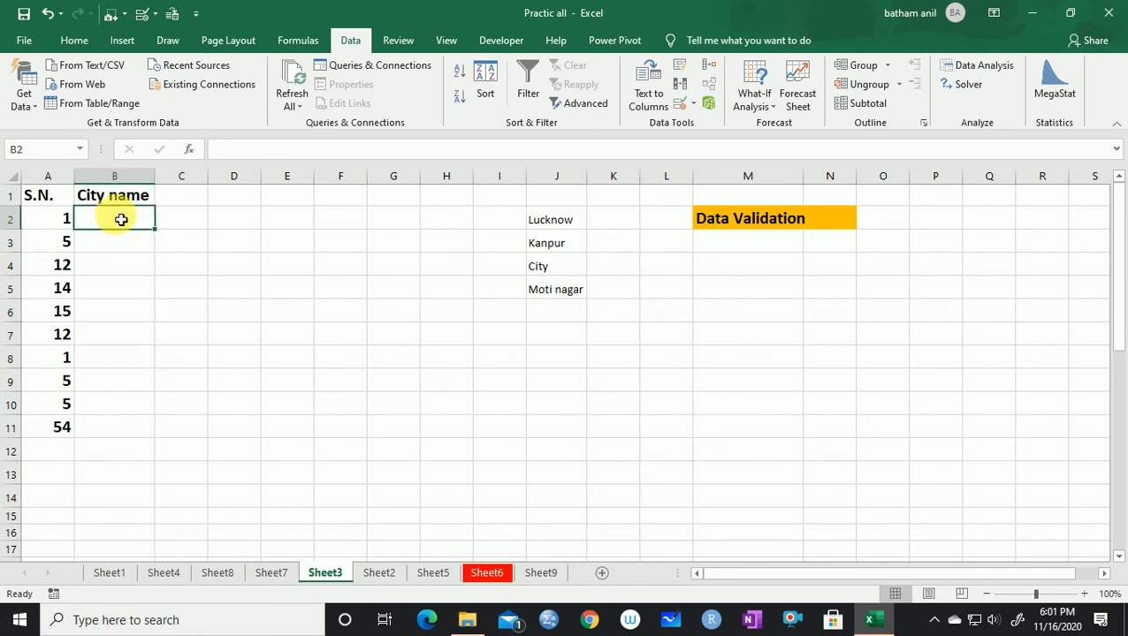
Set data validation for the City name cells B2:B11 to allow a list sourced from J2:J5
left_click(693, 104)
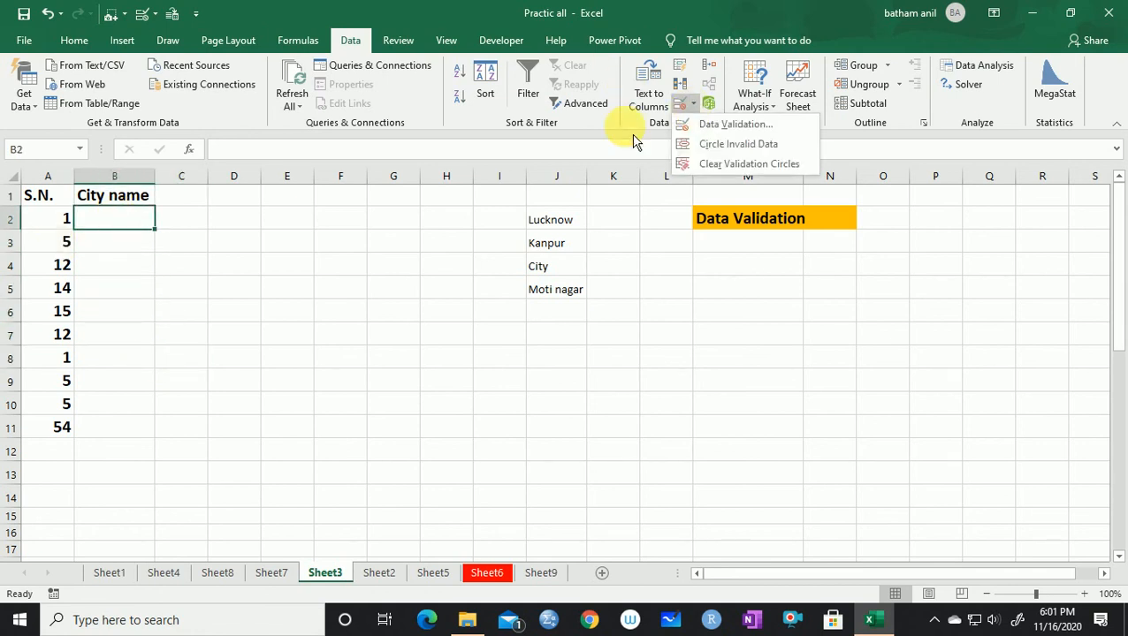
left_click(129, 221)
left_click_drag(133, 221, 143, 430)
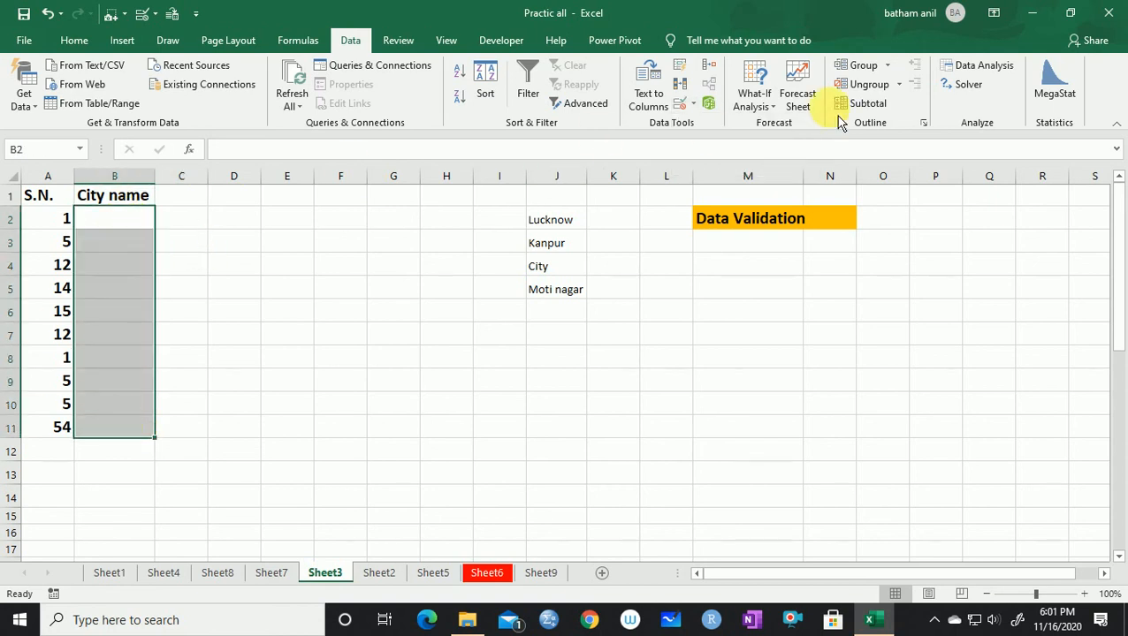
left_click(695, 105)
left_click(709, 118)
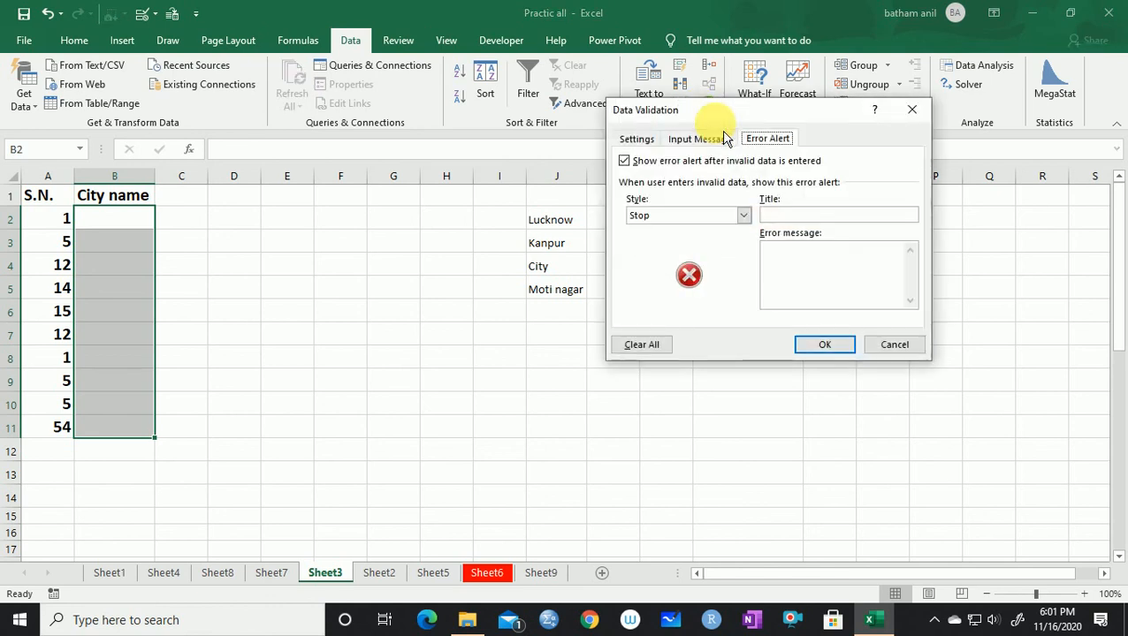
left_click(636, 140)
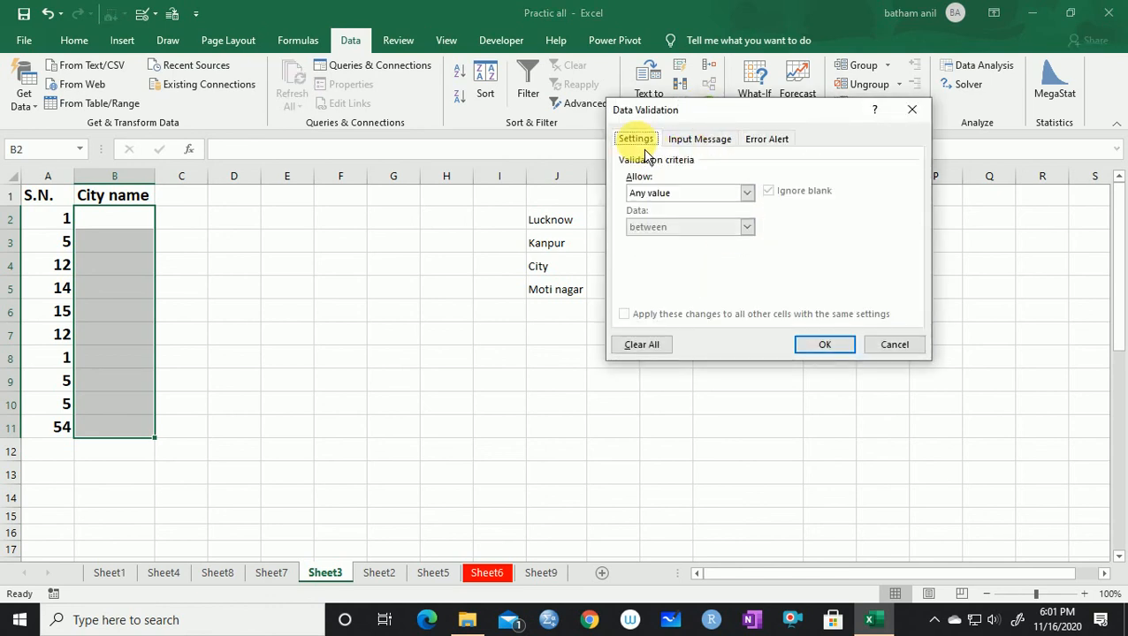
left_click(743, 194)
left_click(670, 240)
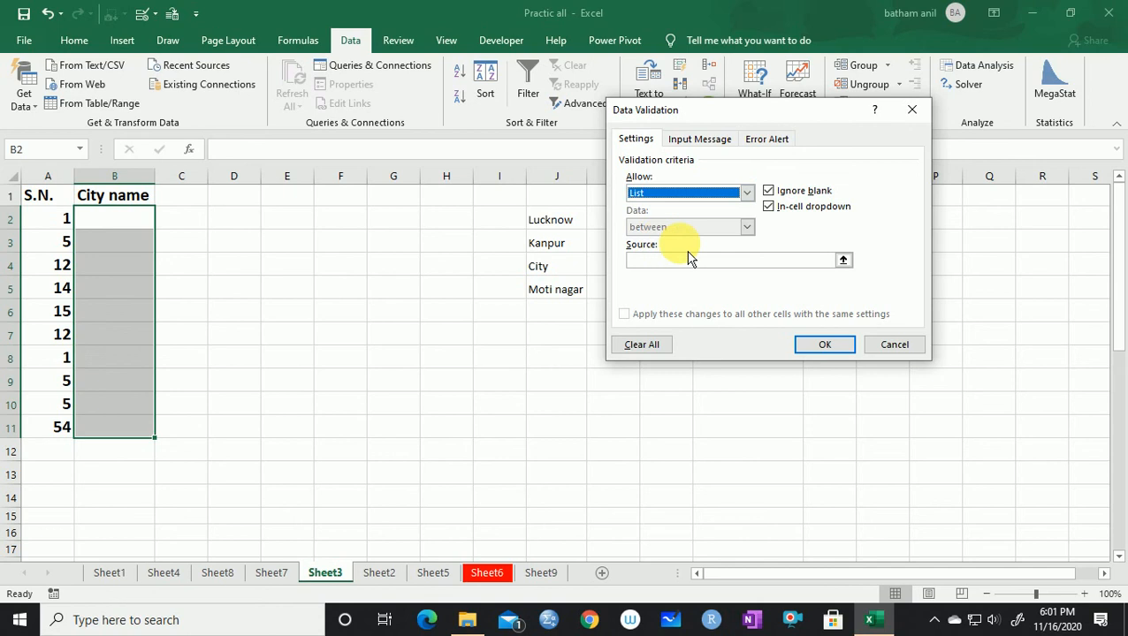
left_click(843, 260)
left_click_drag(560, 228, 577, 279)
left_click(921, 131)
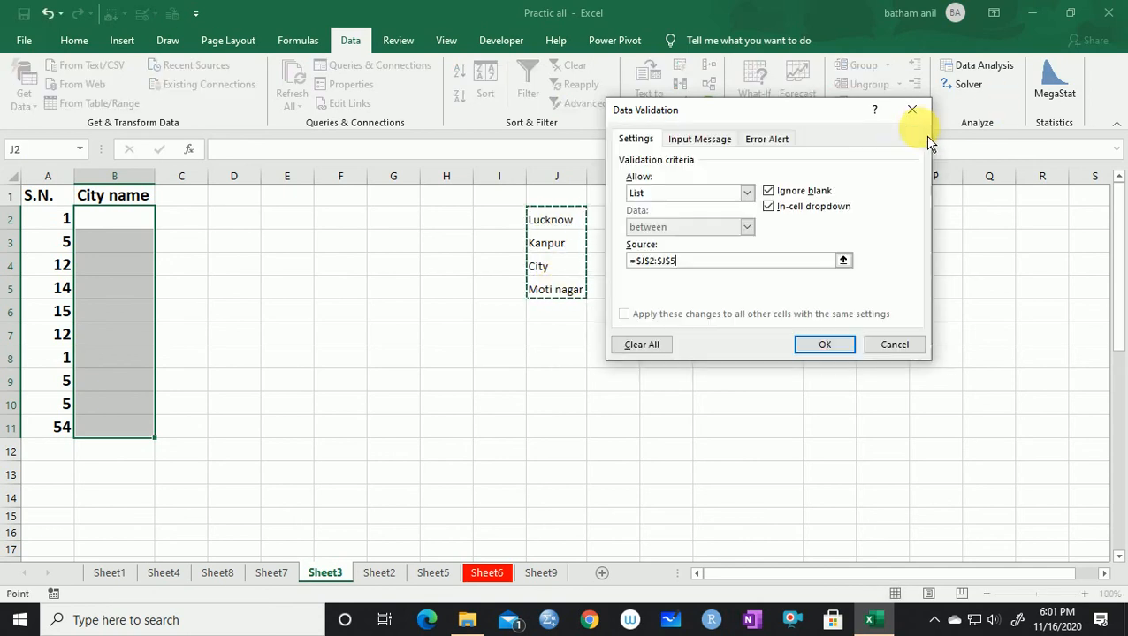
Add a Stop error alert titled "alert" with the message "please fill correct city name" and apply the rule to B2:B11
left_click(765, 140)
left_click(789, 214)
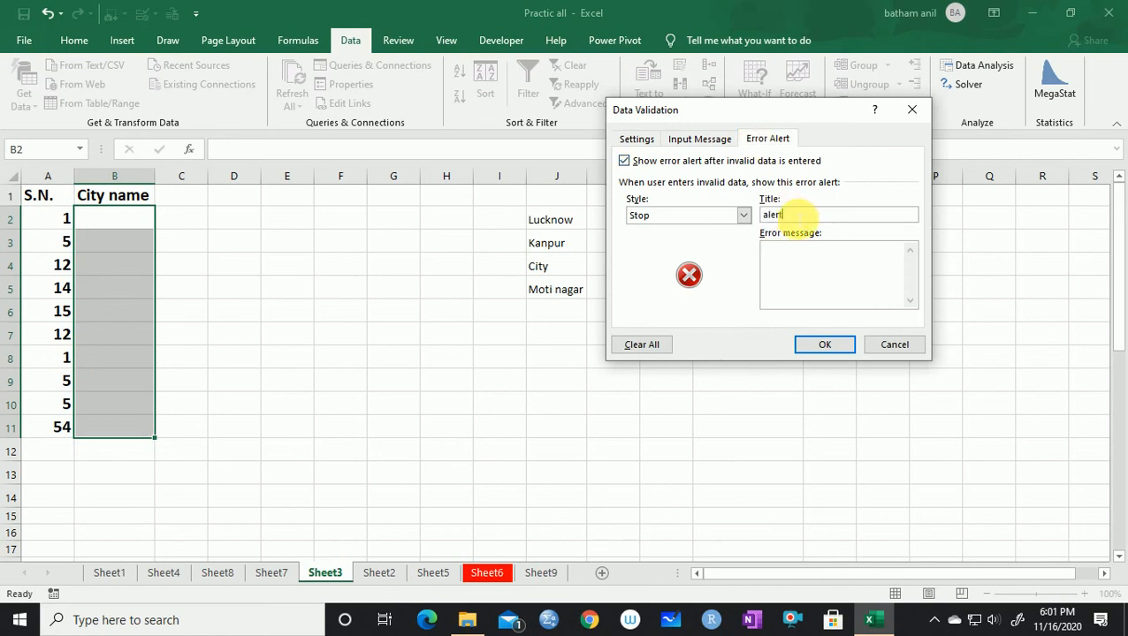
left_click(792, 260)
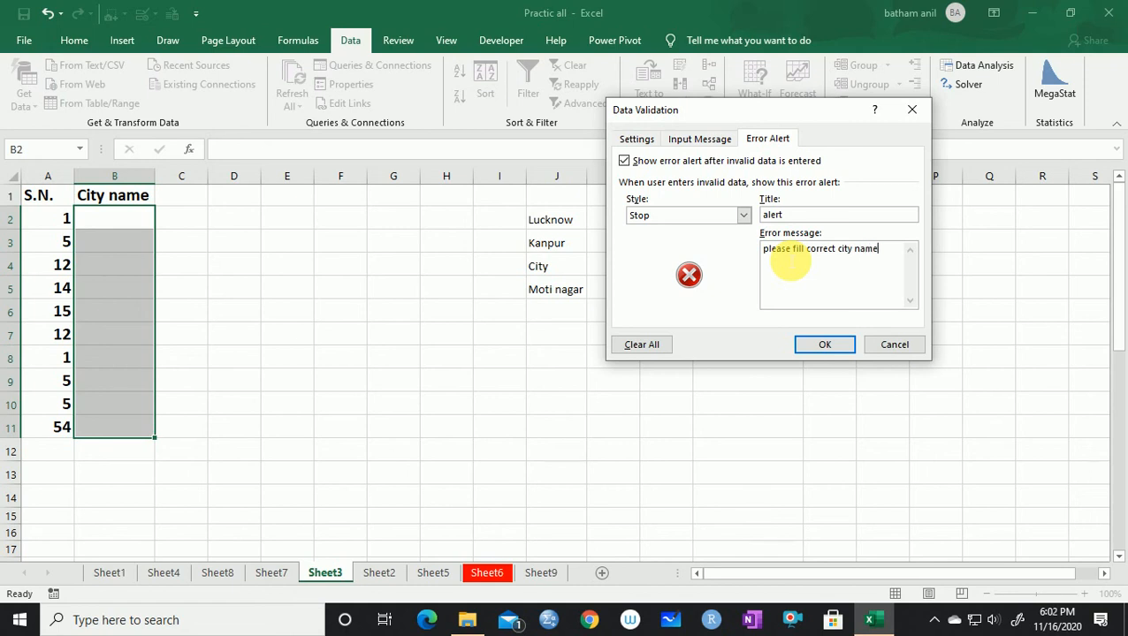
left_click(829, 345)
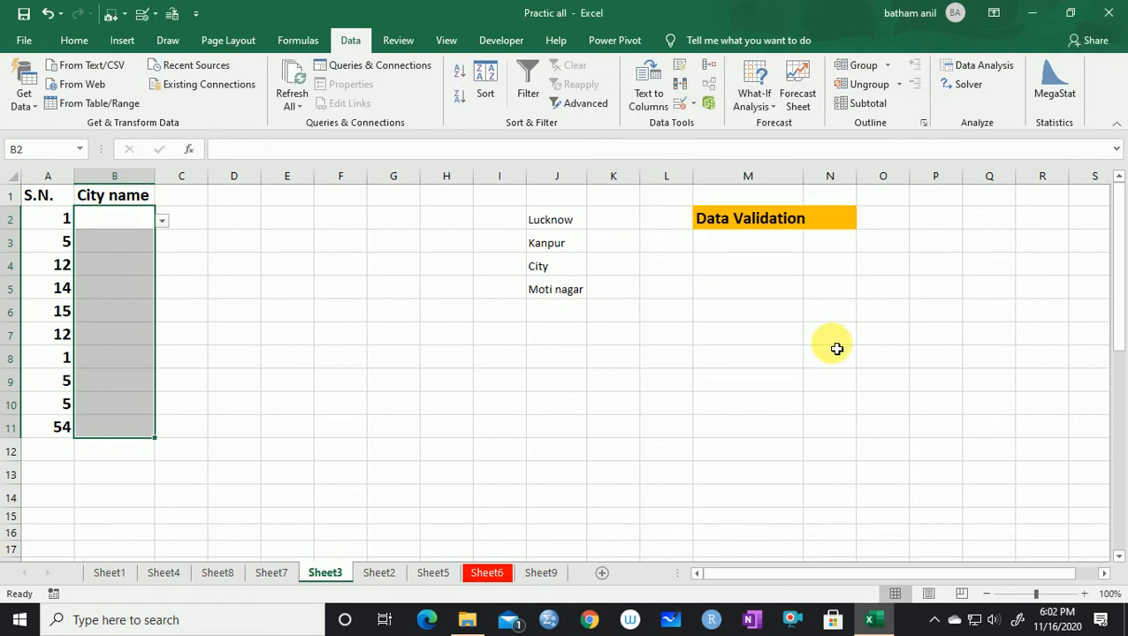
Look through the validated cells B2 to B5 and choose Lucknow from the drop-down list in B2
left_click(121, 226)
key("Down")
key("Down")
key("Down")
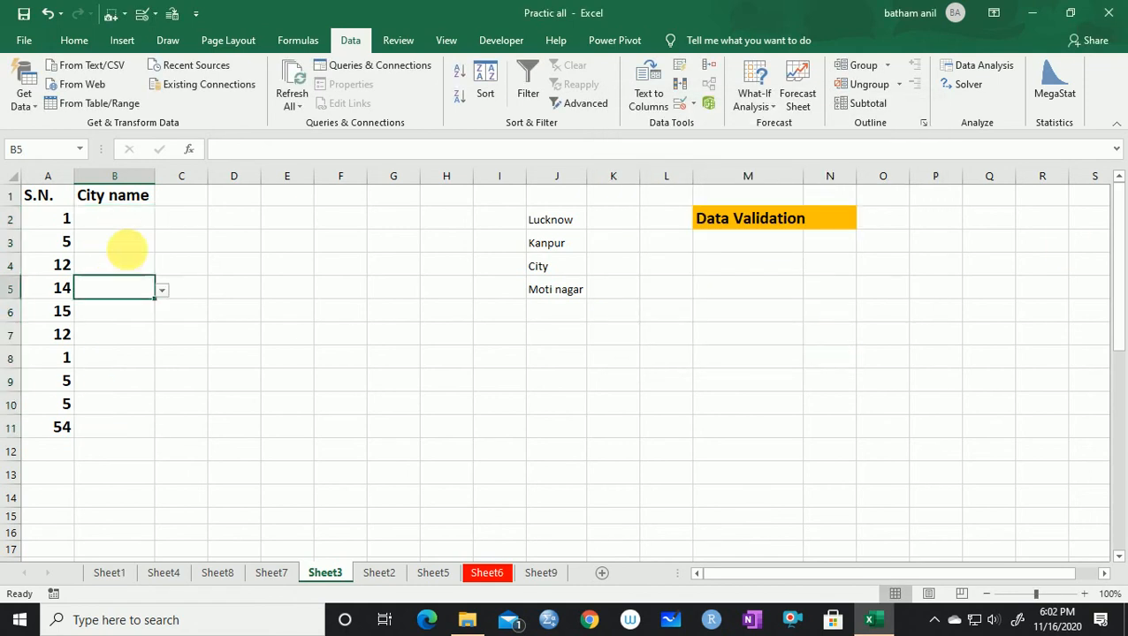
left_click(130, 217)
left_click(162, 221)
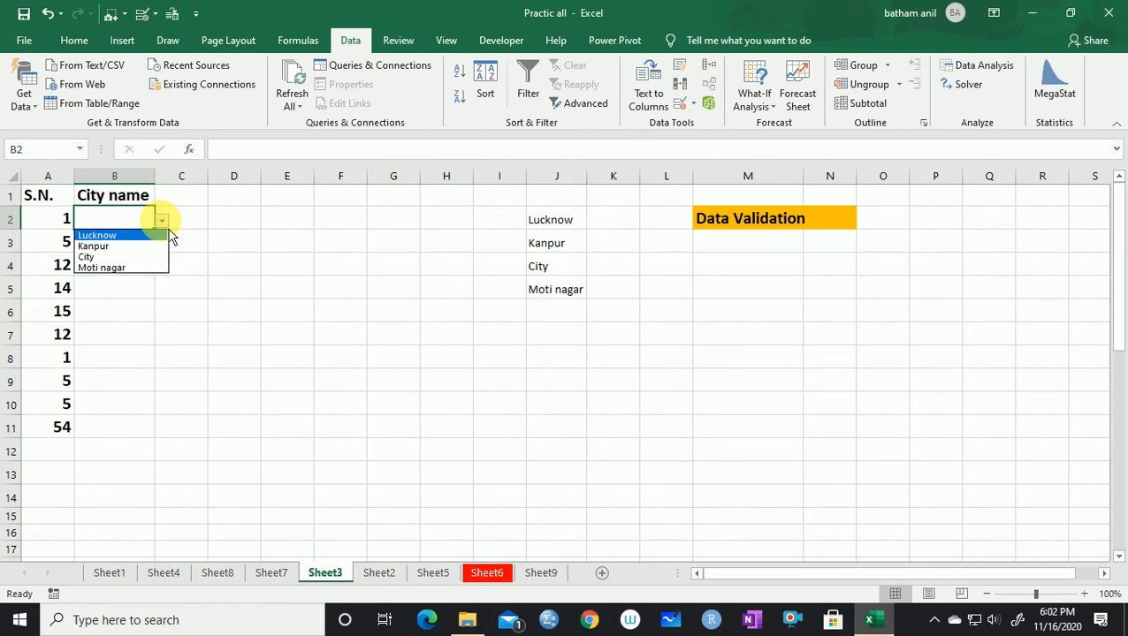
left_click(116, 235)
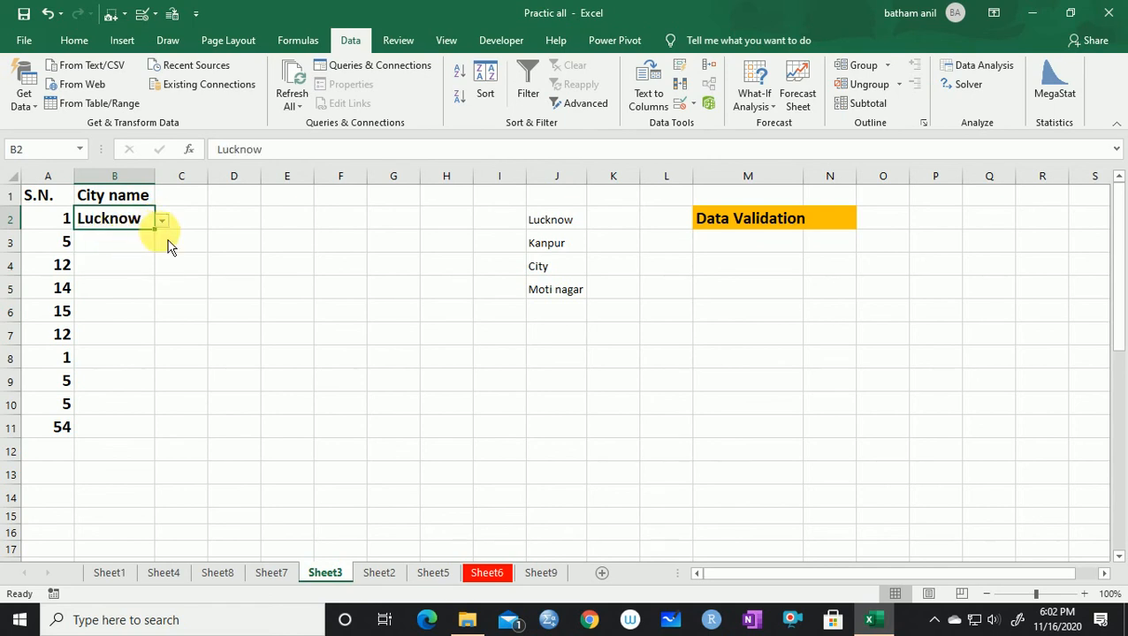
Choose Kanpur in cell B3 and City in cell B4 from their drop-down lists
left_click(149, 242)
left_click(162, 243)
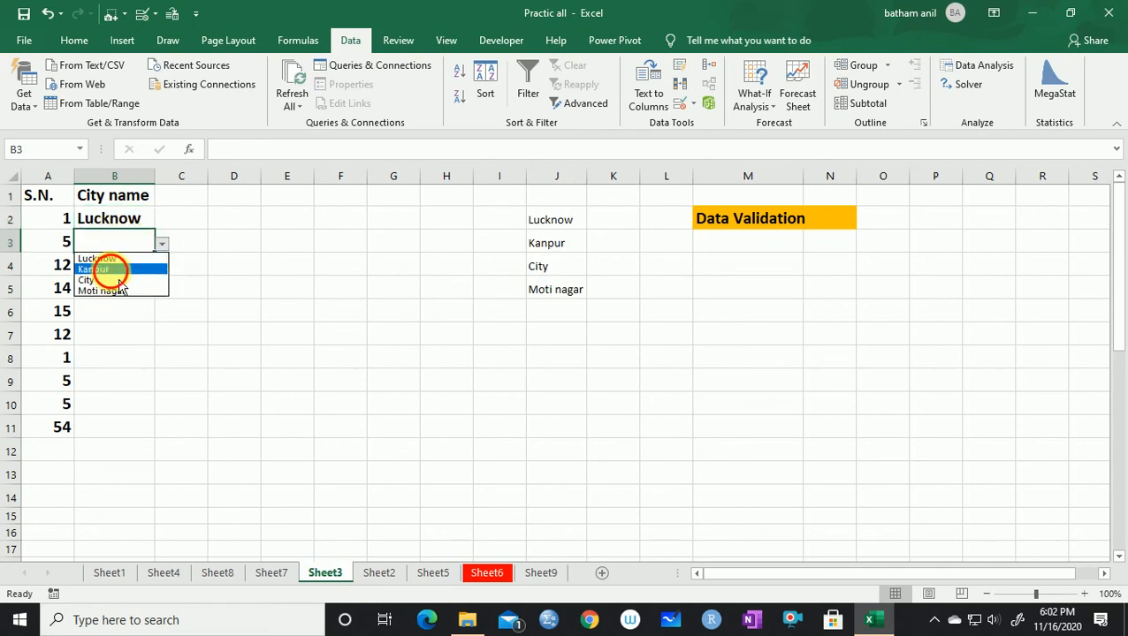
left_click(111, 270)
left_click(151, 265)
left_click(162, 266)
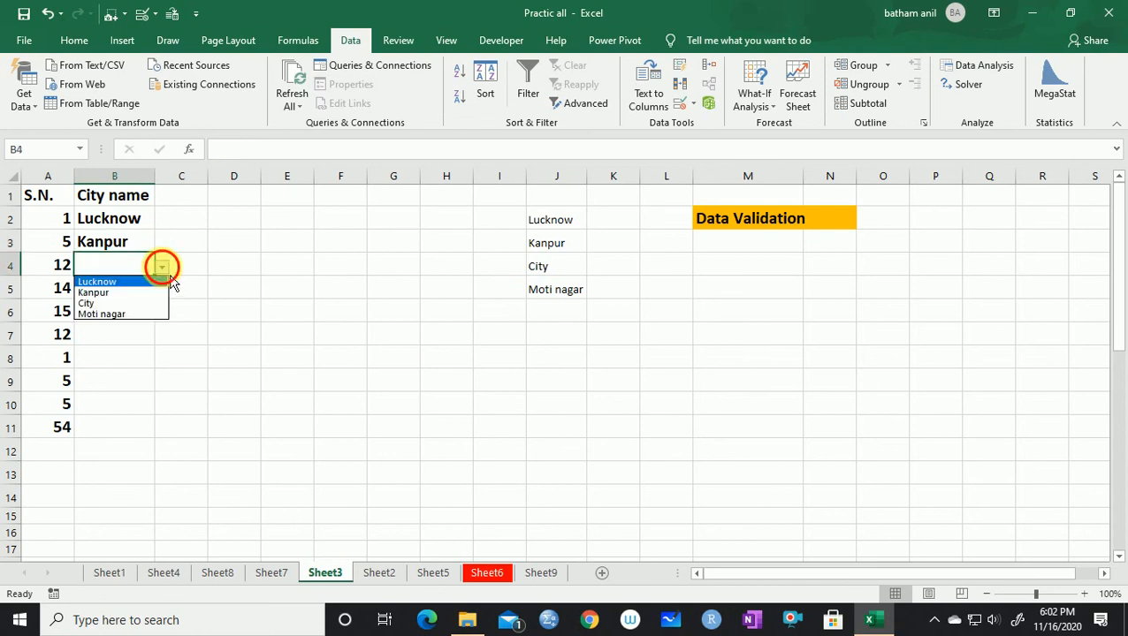
left_click(108, 303)
left_click(161, 266)
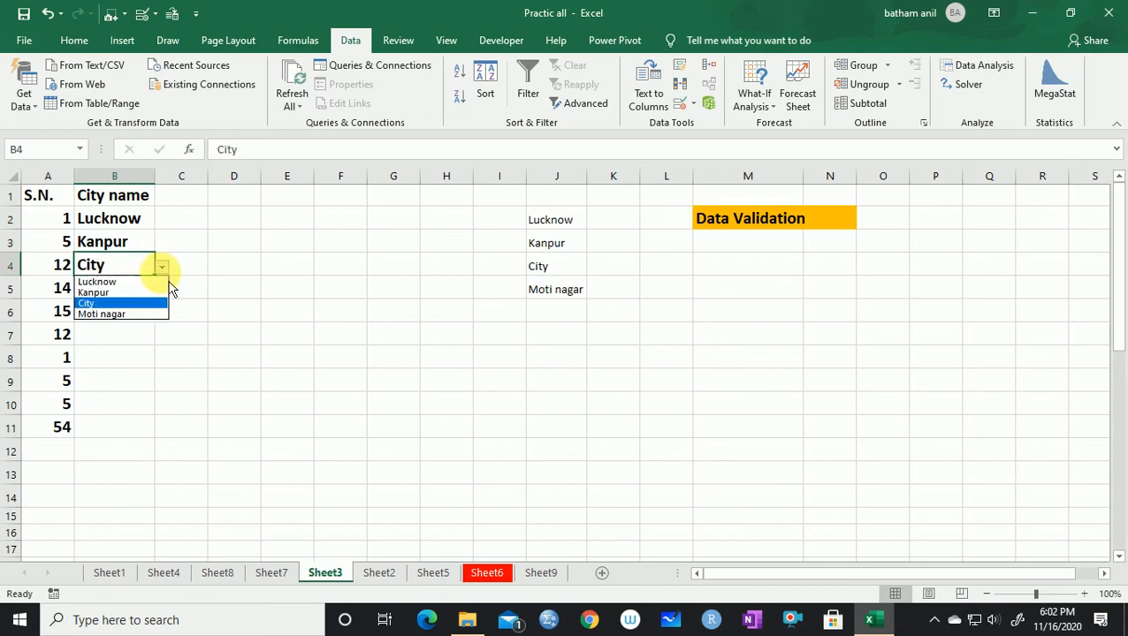
left_click(162, 266)
left_click(162, 266)
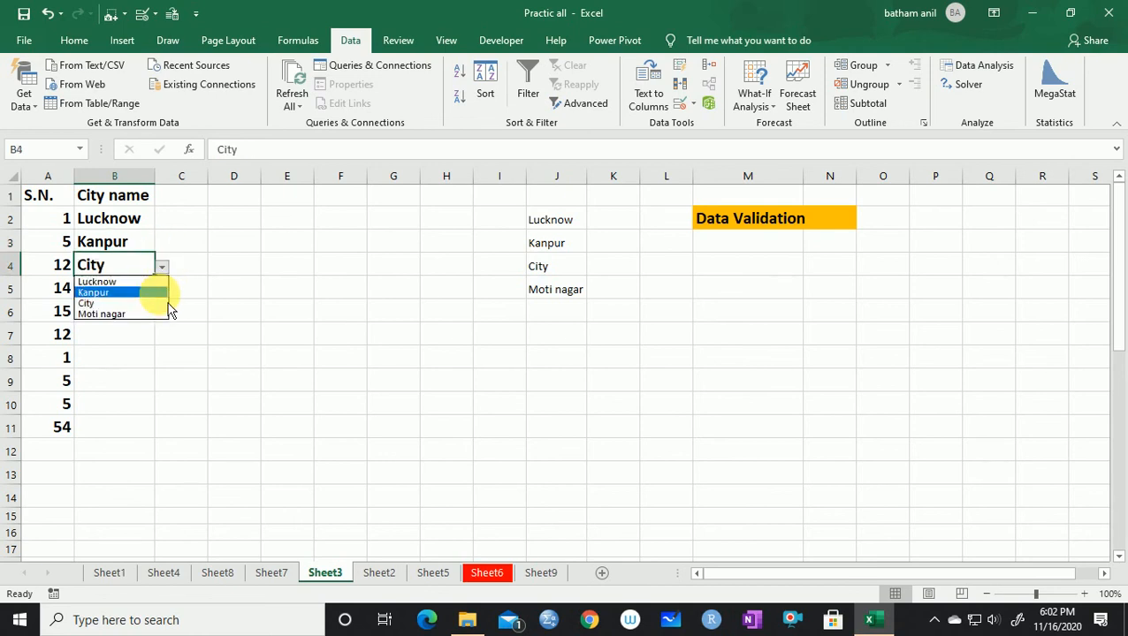
left_click(146, 303)
Check cells B5, B11 and B12 for the drop-down list, then select the range B1:B10
left_click(126, 294)
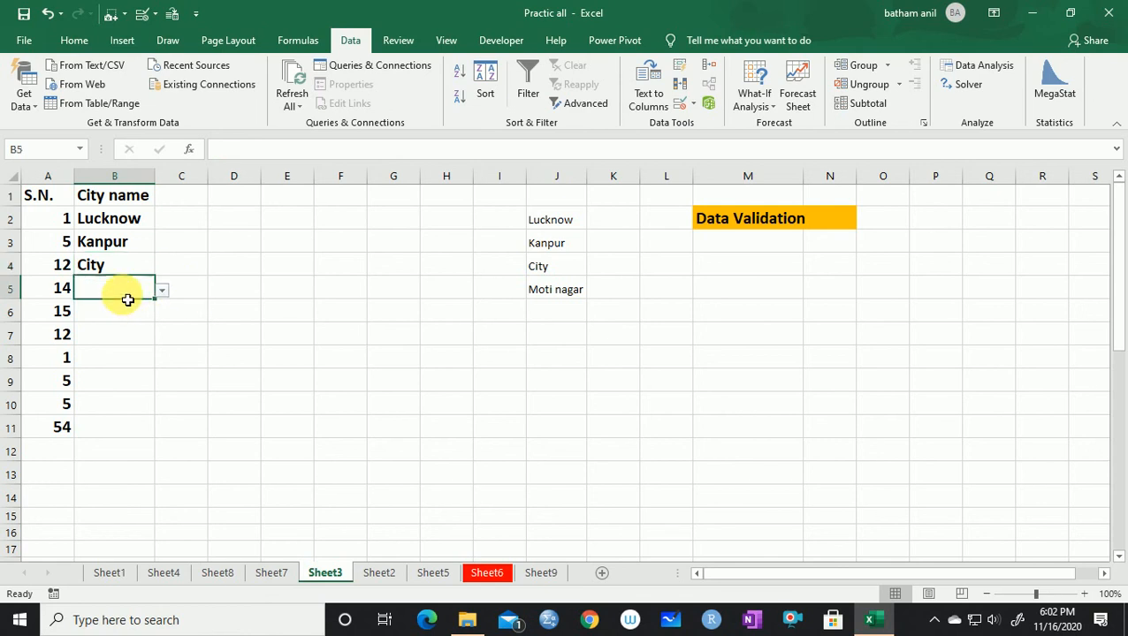
left_click(133, 436)
left_click(135, 451)
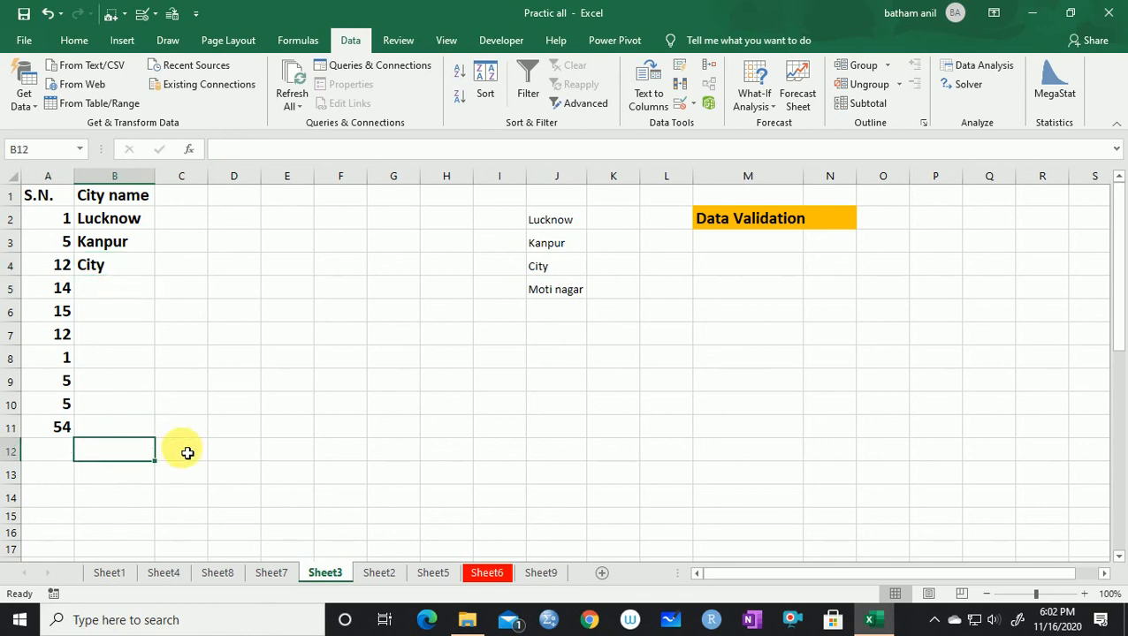
left_click(134, 431)
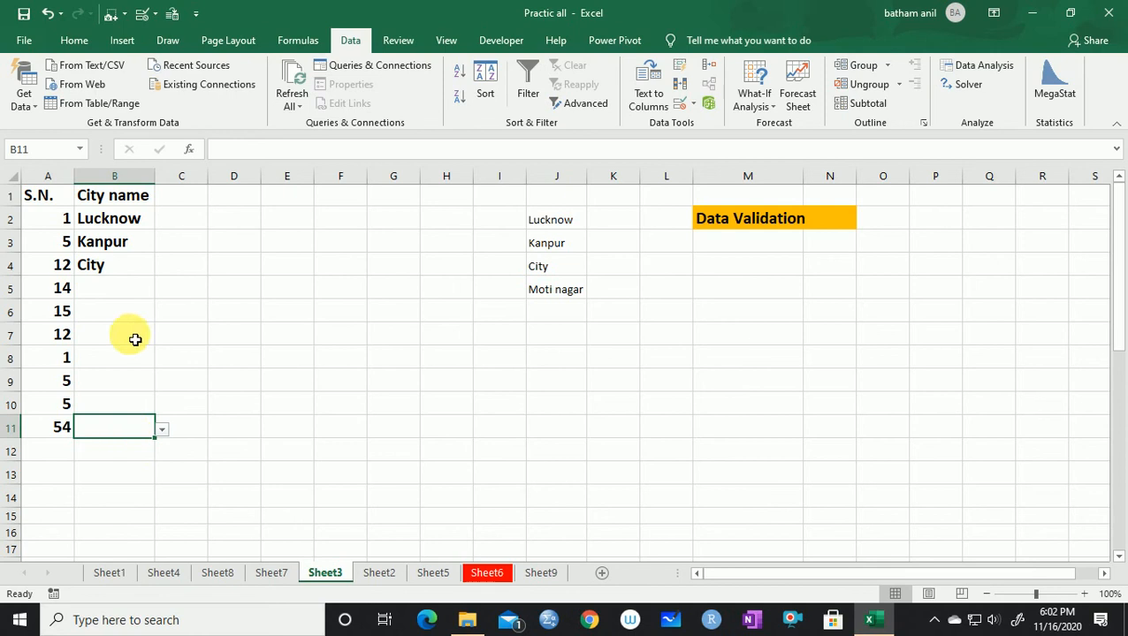
key("Up")
left_click_drag(133, 196, 133, 407)
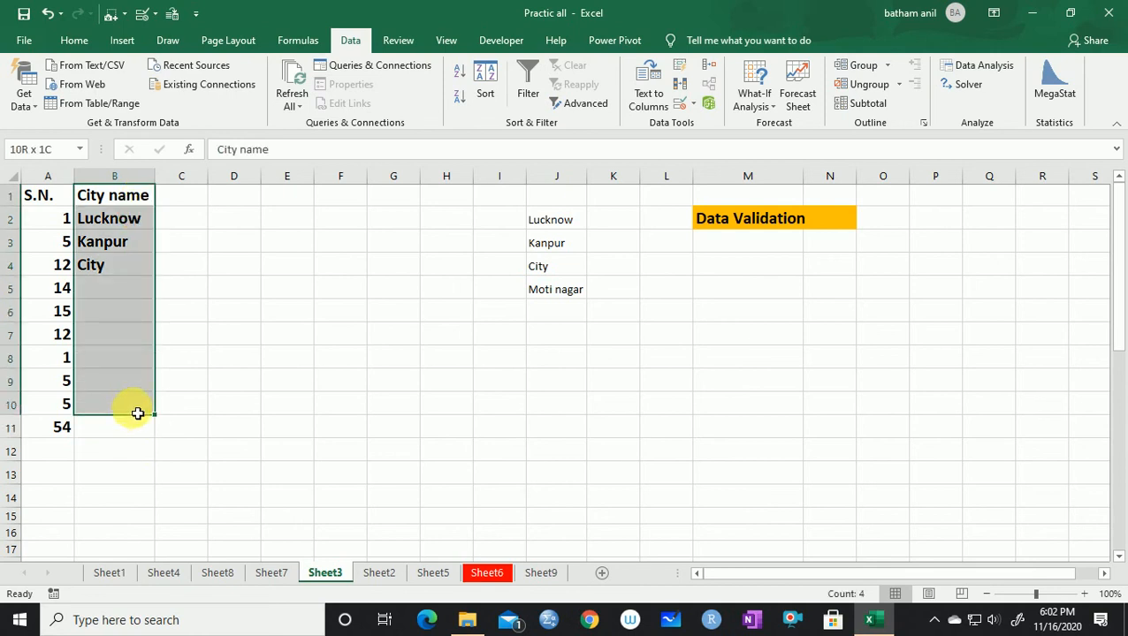
left_click(126, 242, "shift")
left_click(127, 399, "shift")
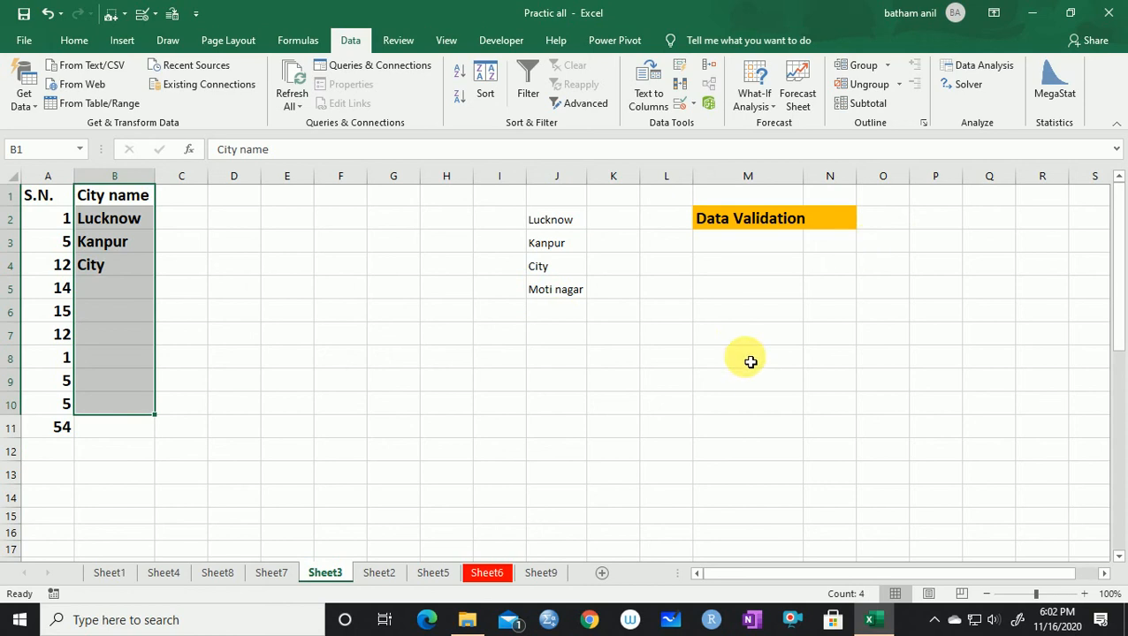
Check the drop-down list of cell B4 and choose City from it again
left_click(282, 402)
left_click(107, 267)
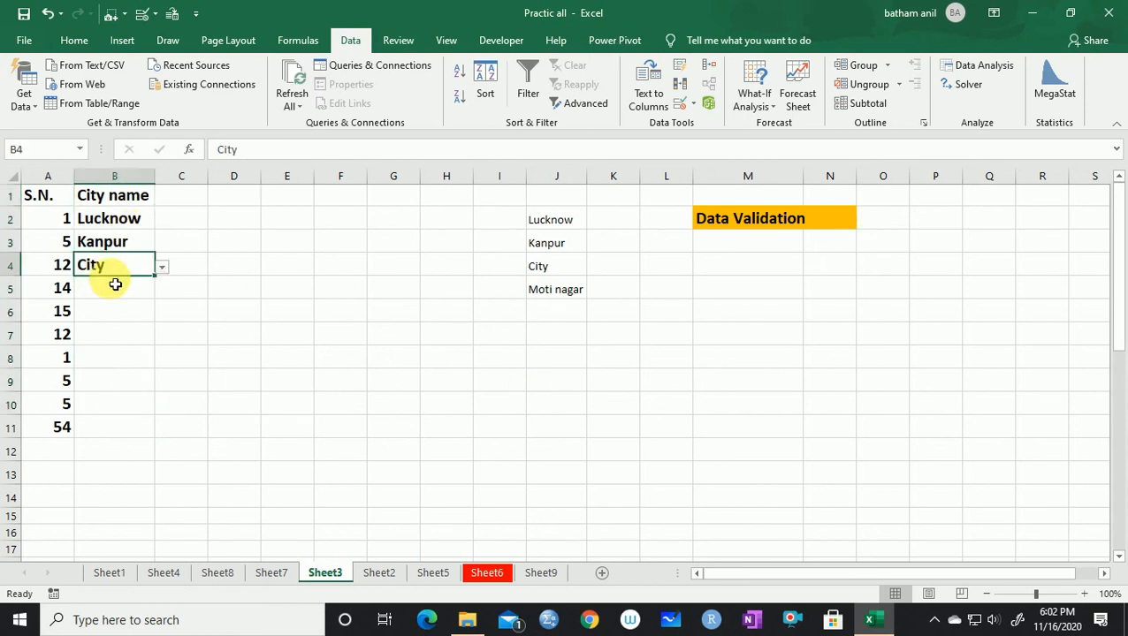
left_click(162, 267)
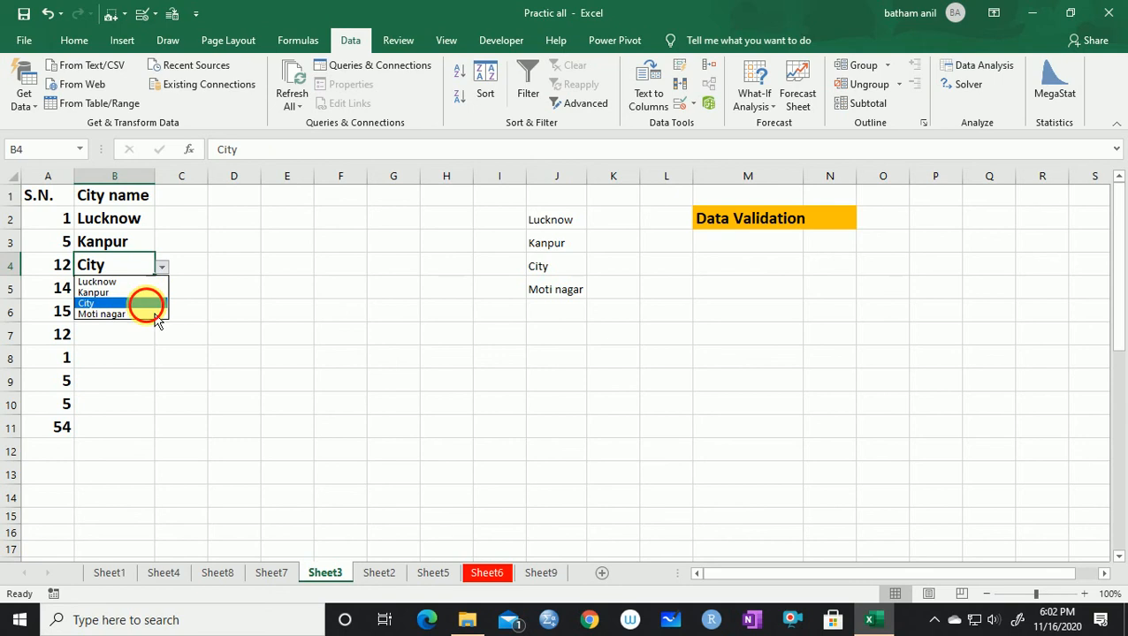
left_click(146, 302)
Select the range J3:J9 in the city source list and review its data validation input message and criteria, leaving any value allowed
left_click_drag(567, 226, 569, 391)
left_click_drag(558, 221, 571, 365)
left_click_drag(557, 243, 544, 373)
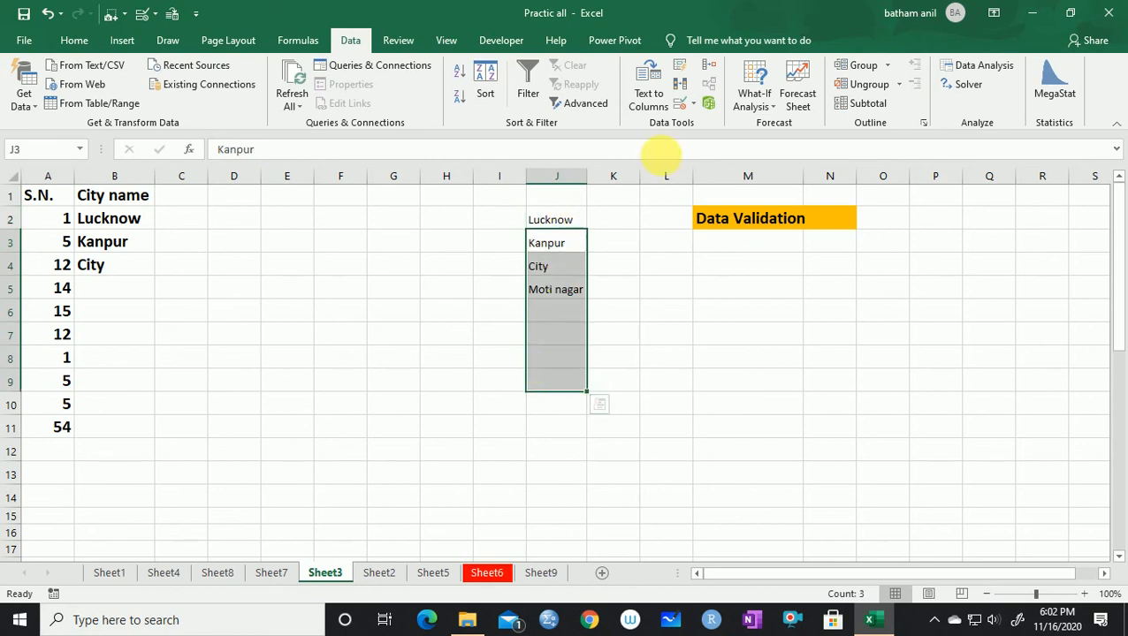
left_click(694, 104)
left_click(707, 131)
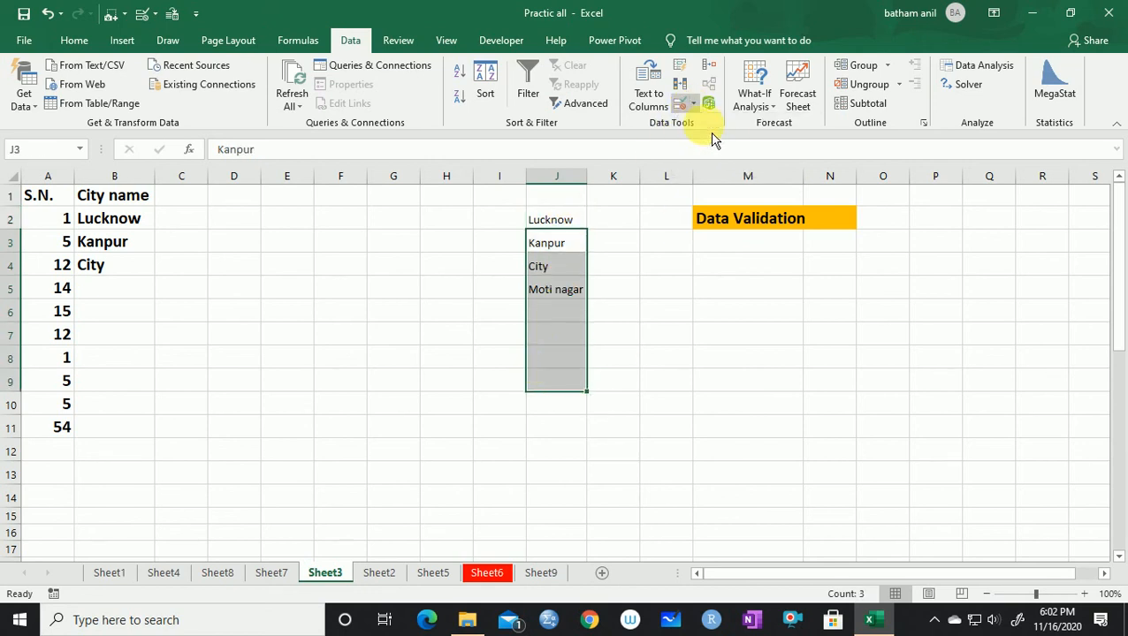
left_click(701, 141)
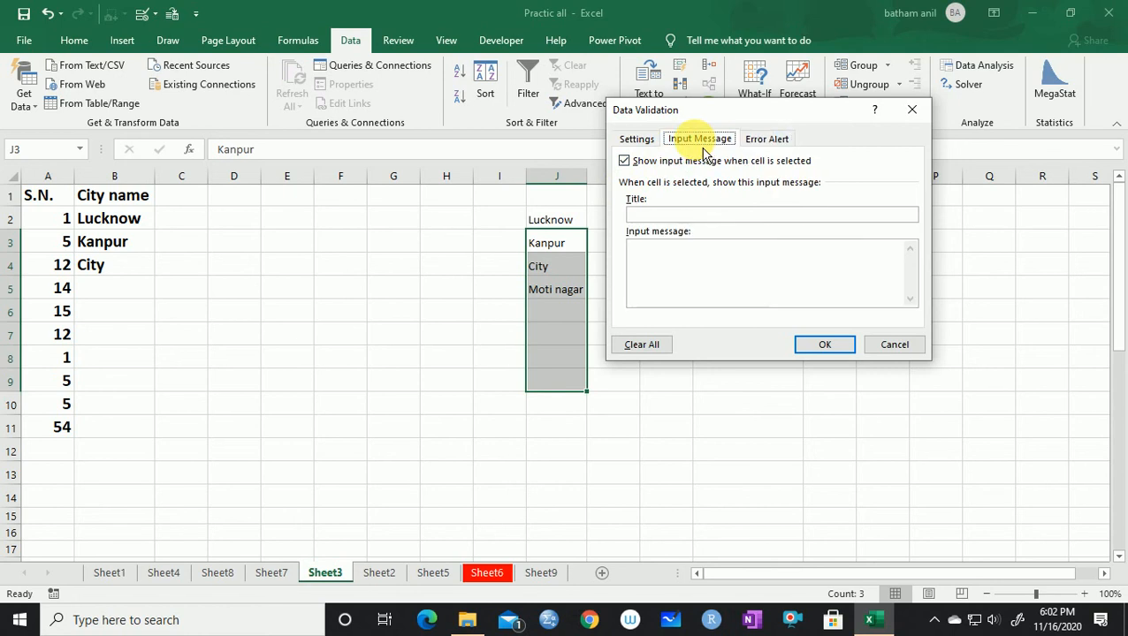
left_click(648, 143)
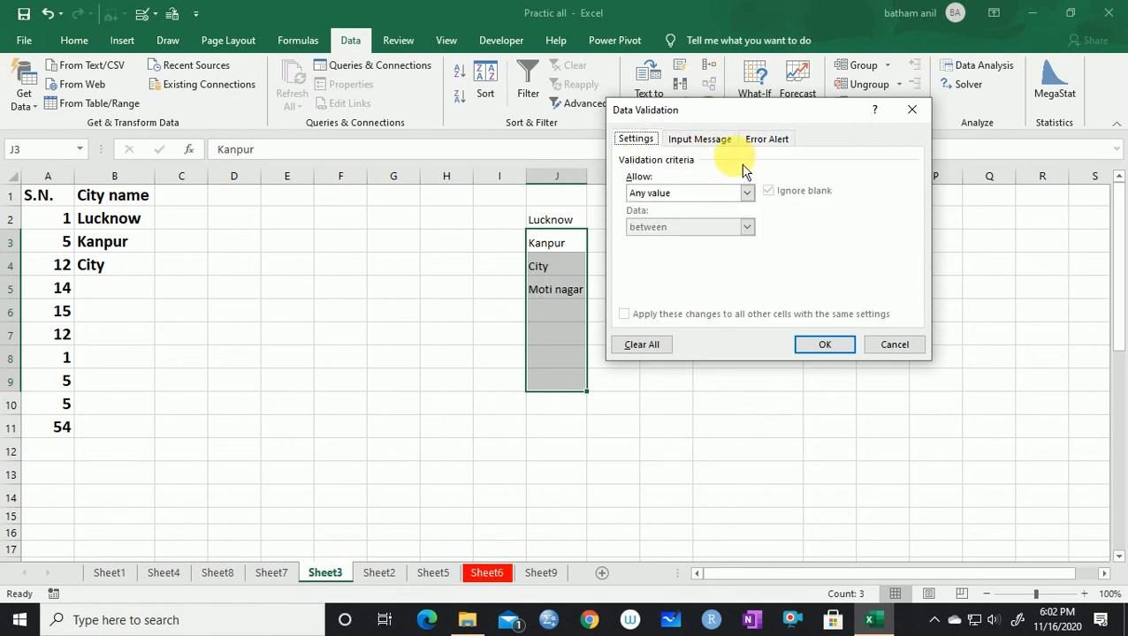
left_click(810, 344)
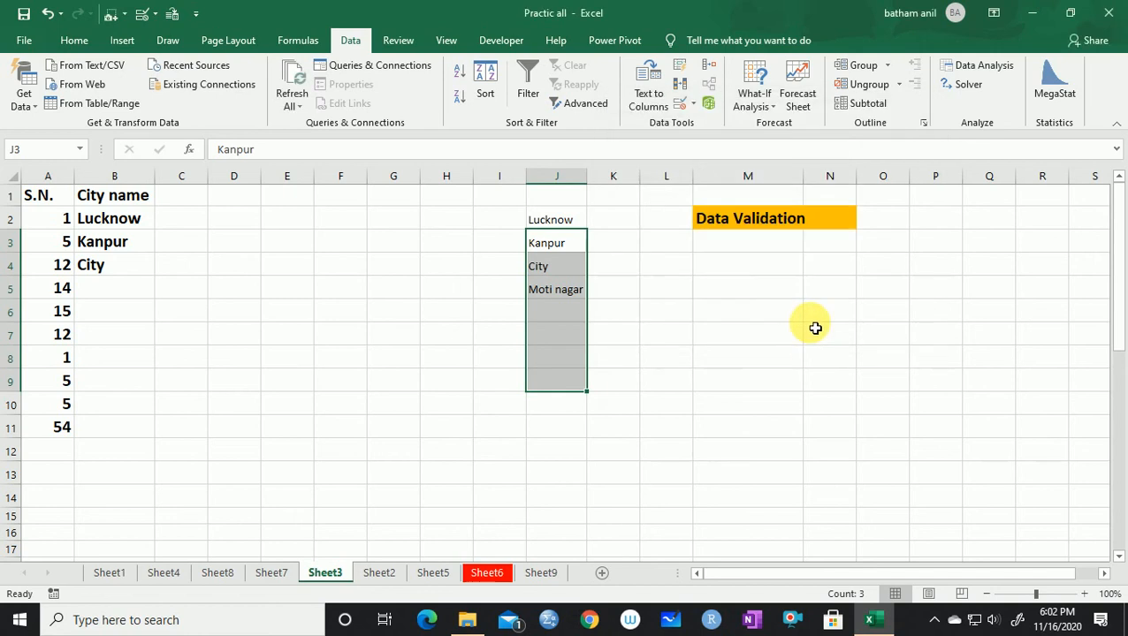